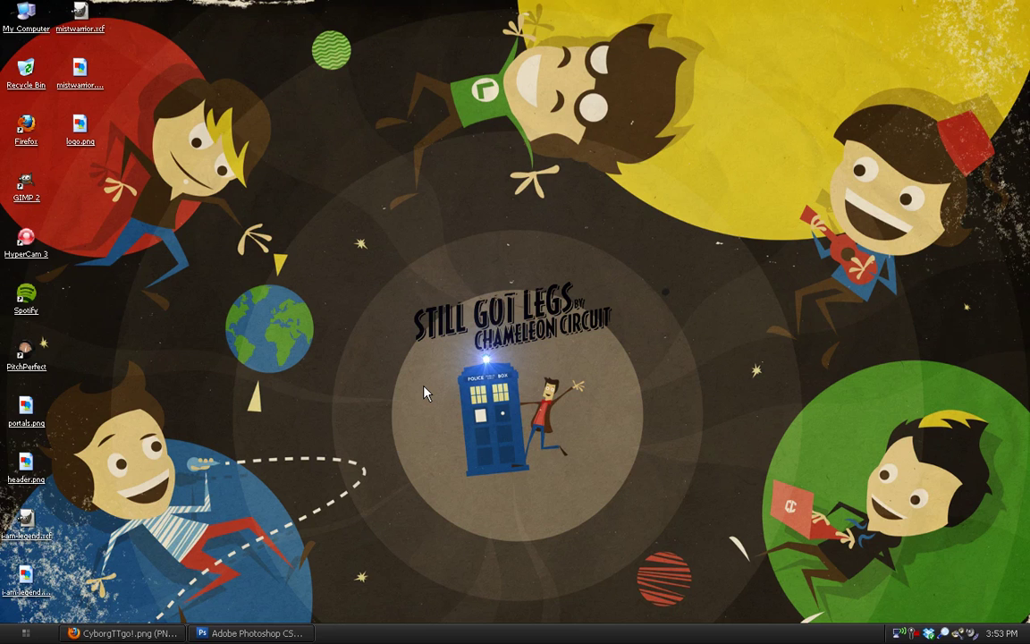
left_click(129, 633)
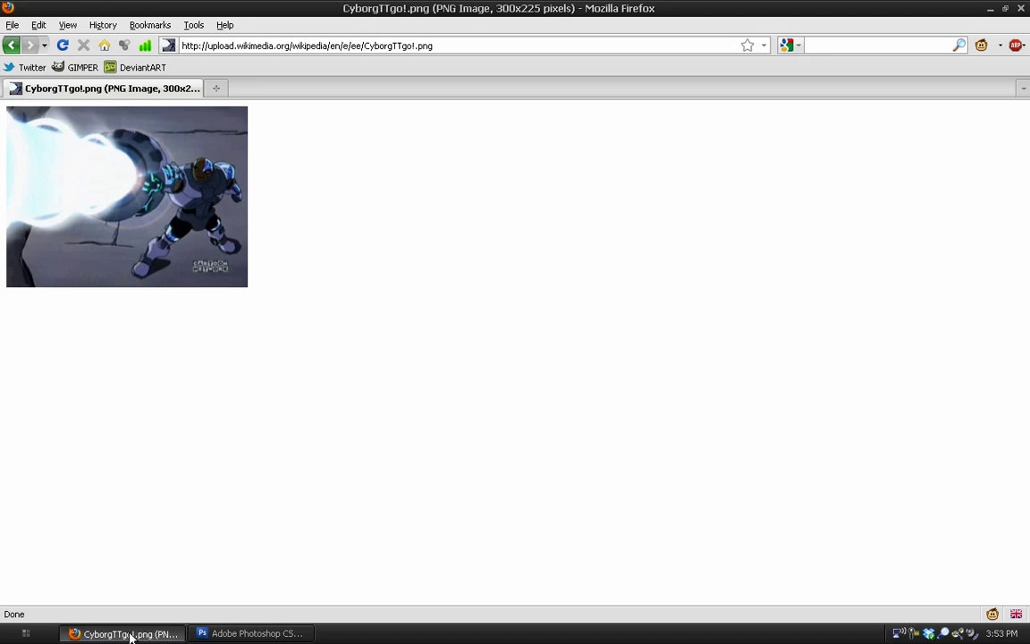
- Back in Photoshop, close cyborg.psd without saving and restore the Untitled-1 cannon document
left_click(251, 633)
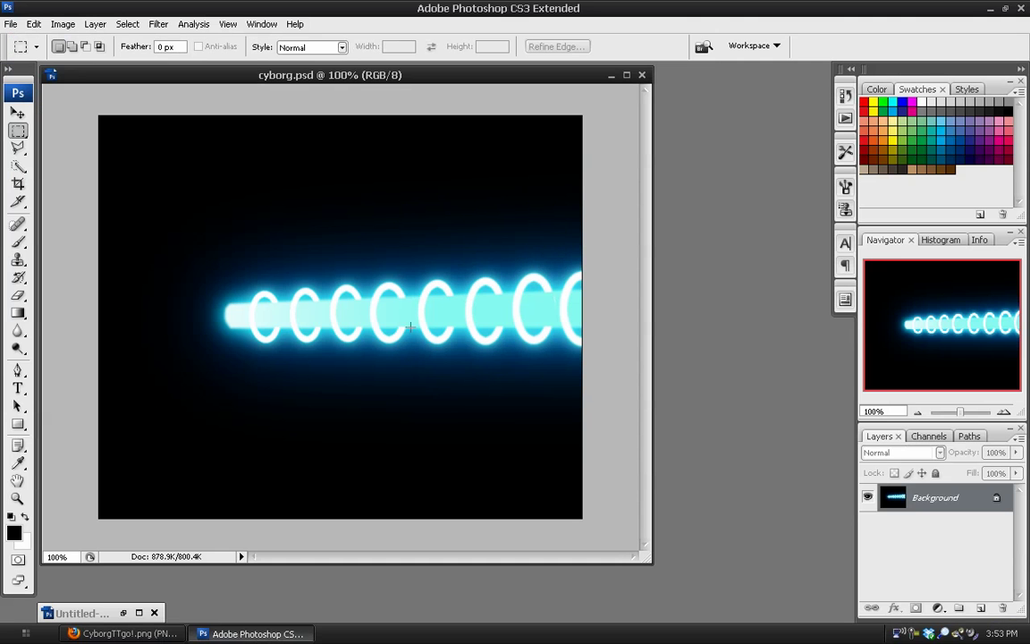
left_click(641, 75)
left_click(548, 250)
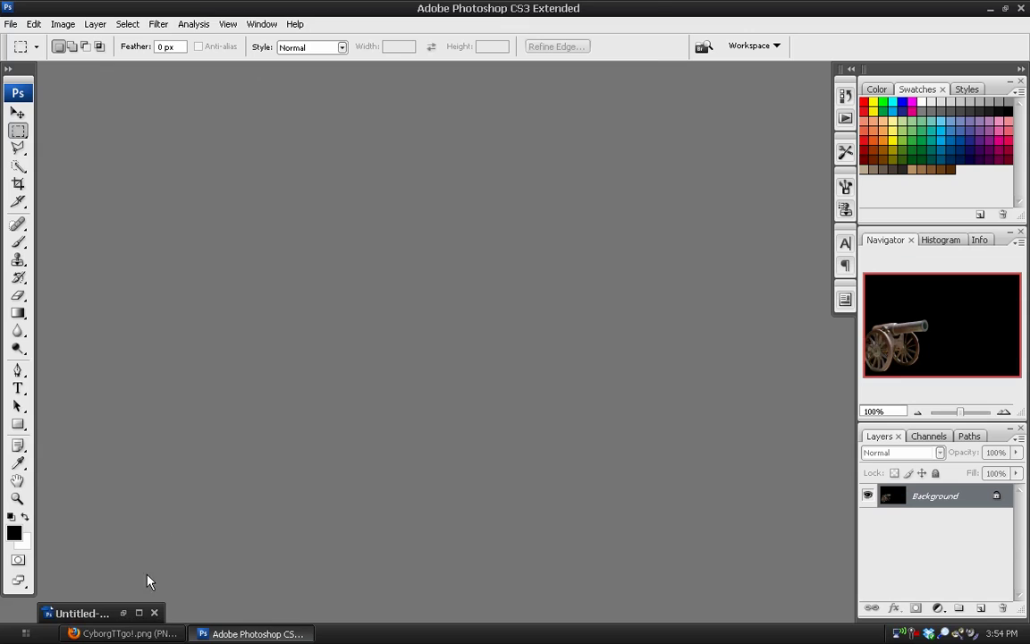
left_click(122, 613)
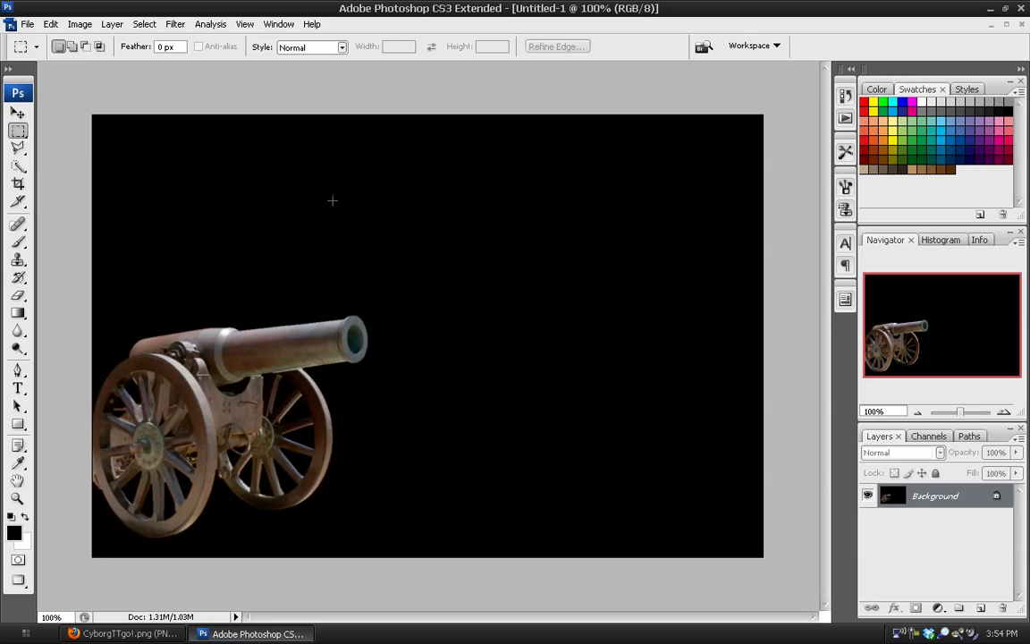
- On a new layer, draw a Polygonal Lasso beam shape from the muzzle to the right edge and back
left_click(980, 609)
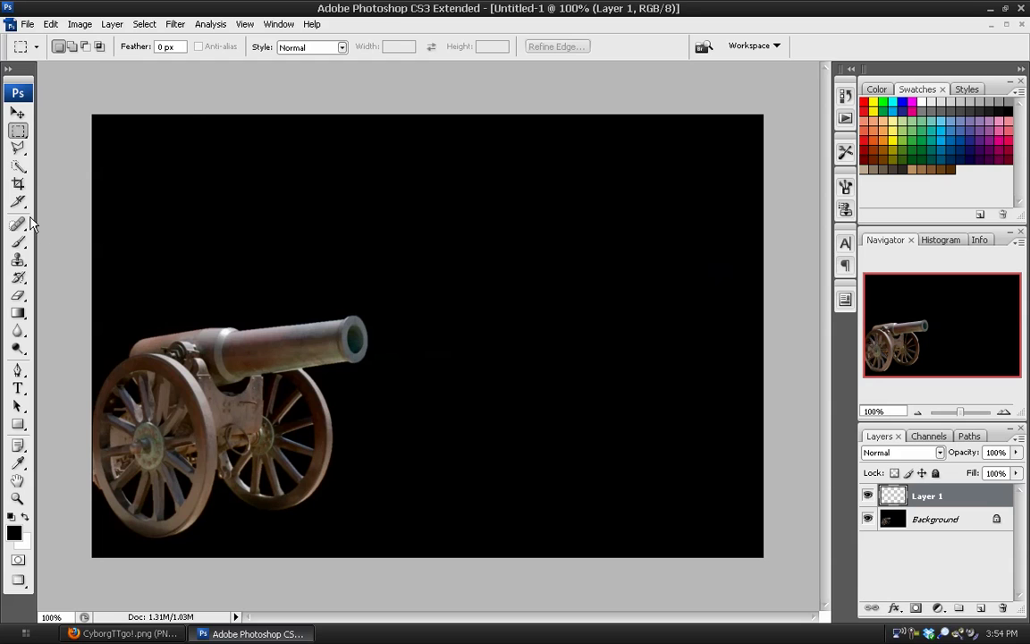
left_click(21, 152)
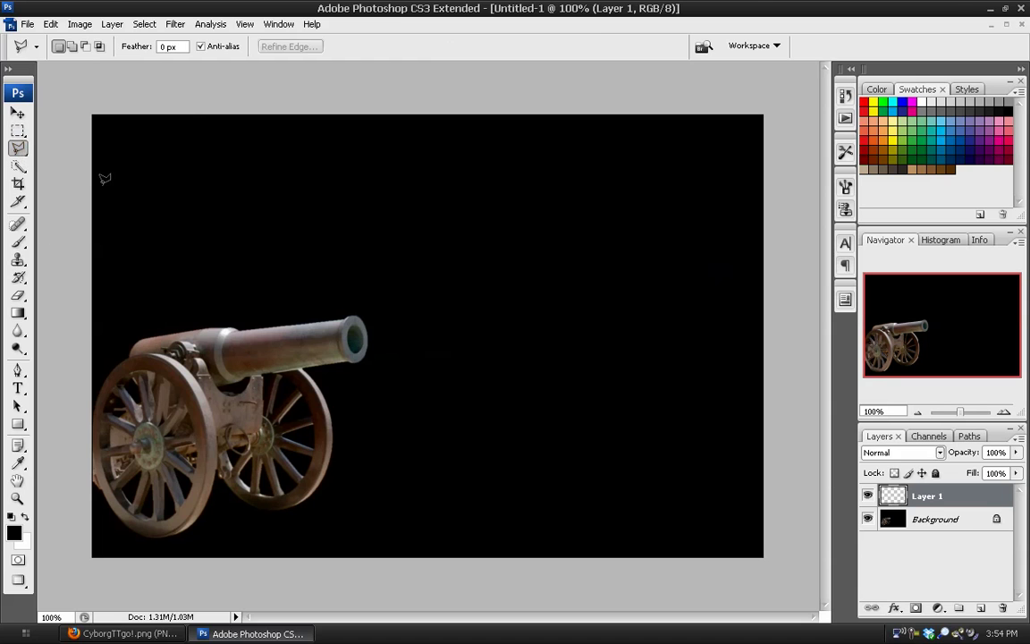
left_click(355, 321)
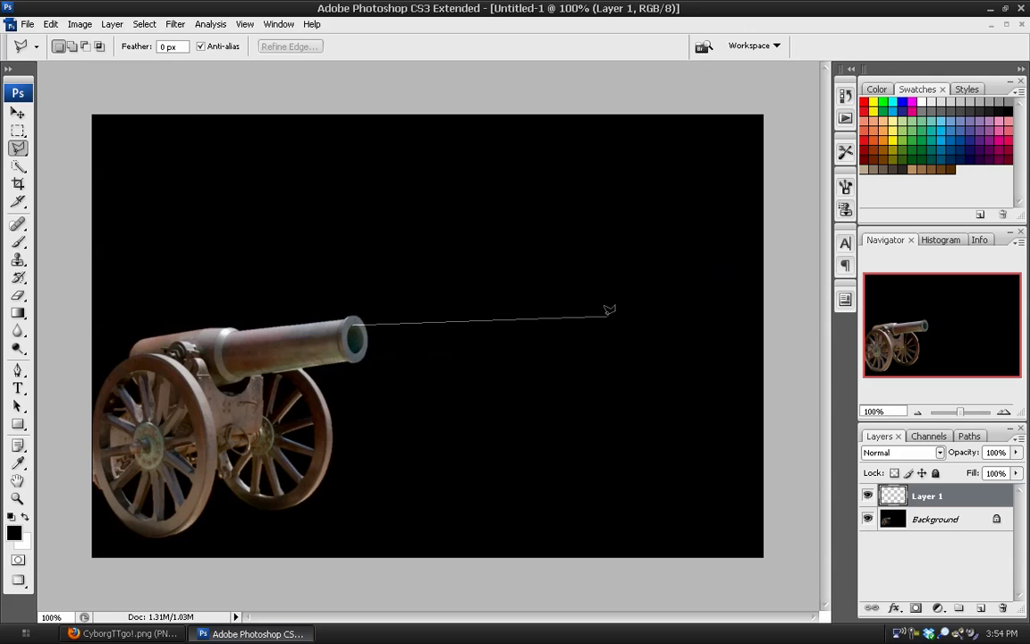
left_click(787, 282)
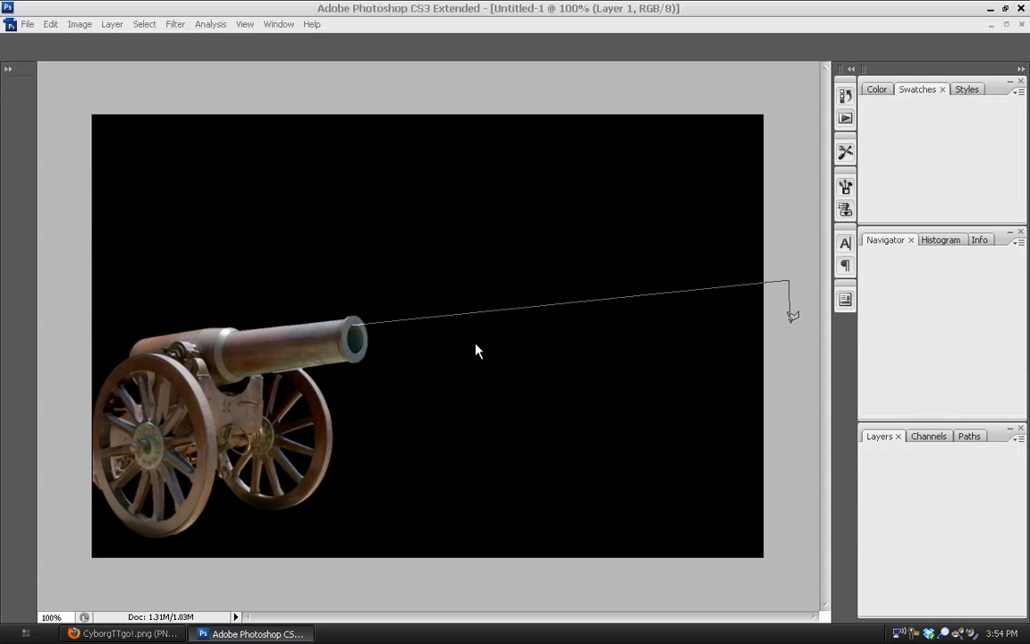
left_click(791, 324)
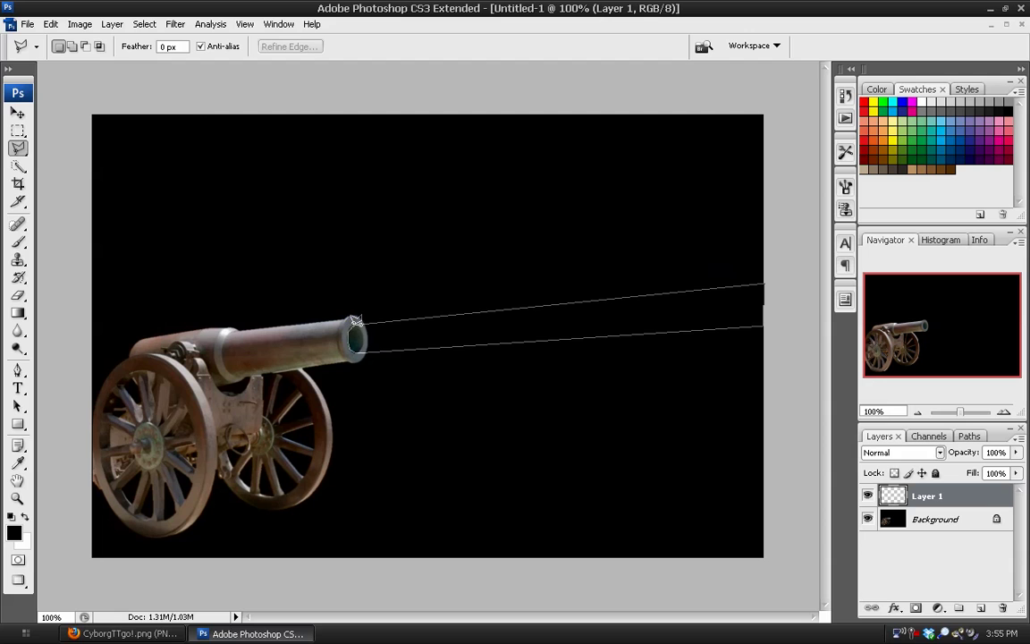
left_click(356, 320)
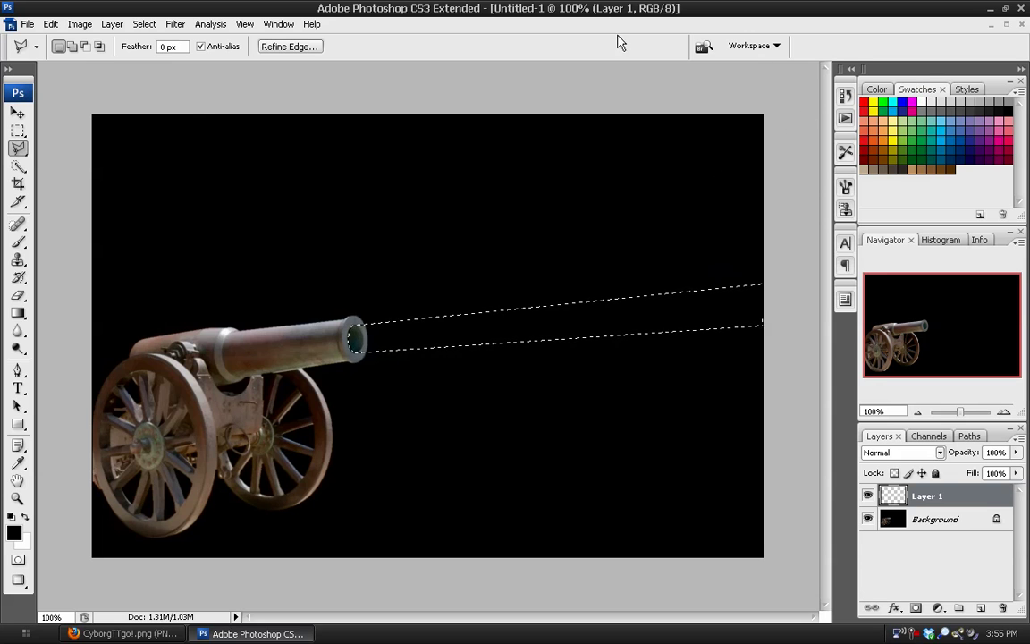
- Fill the beam selection with blue on Layer 1 and on a new Layer 2
left_click(278, 24)
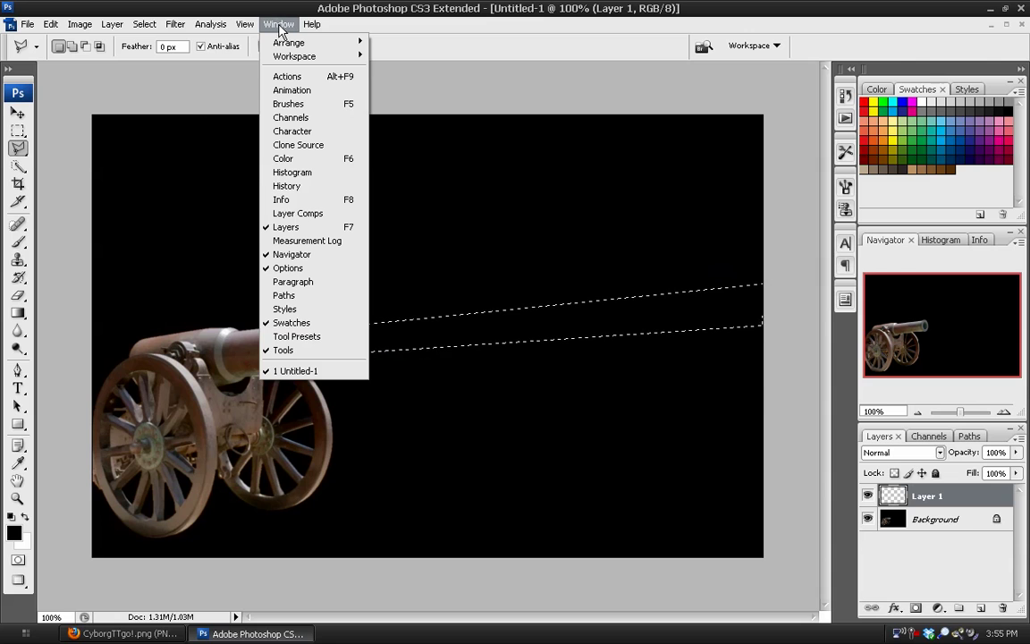
left_click(278, 24)
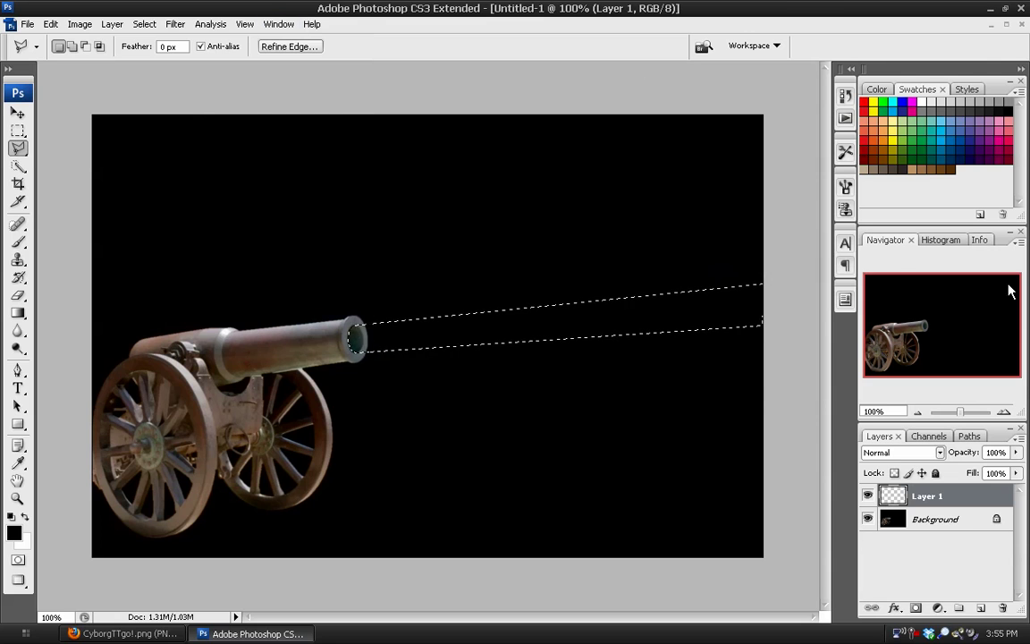
left_click(956, 133)
key("alt+BackSpace")
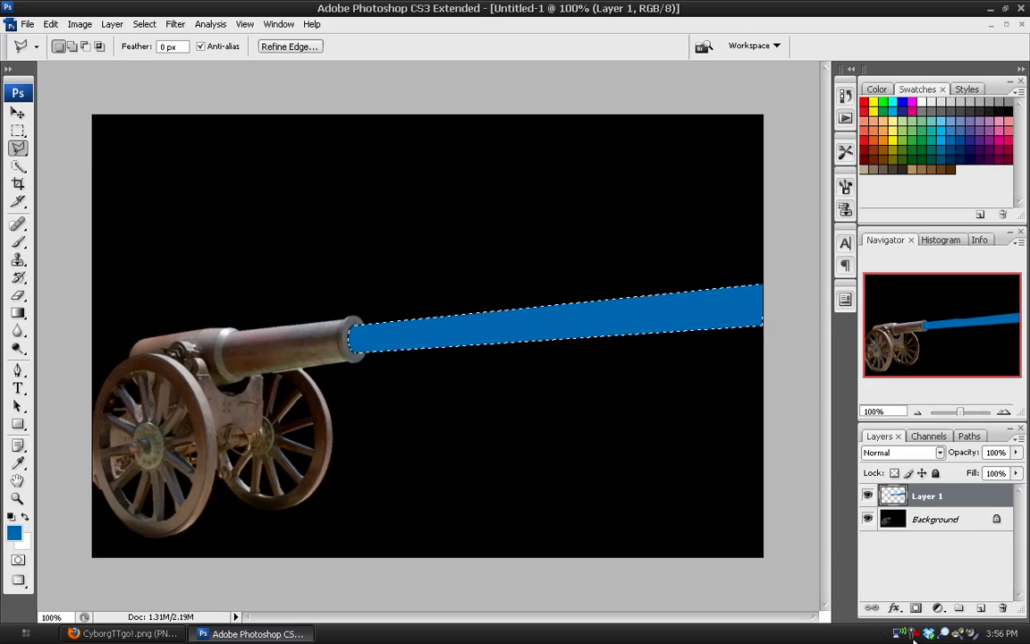
left_click(959, 608)
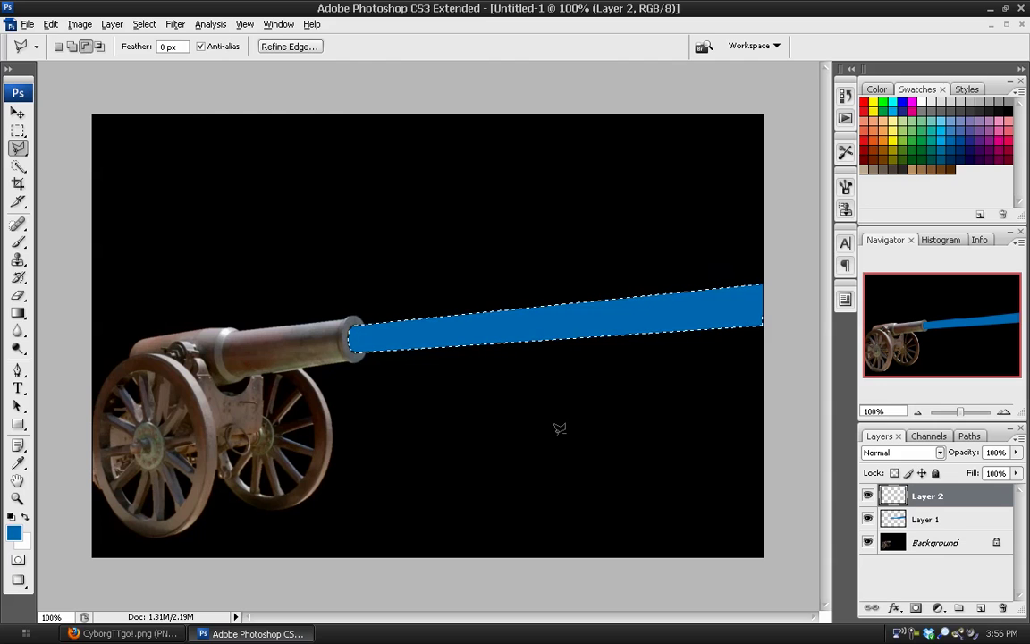
key("alt+BackSpace")
- Fill the beam with light cyan on new Layers 3 and 4
left_click(981, 608)
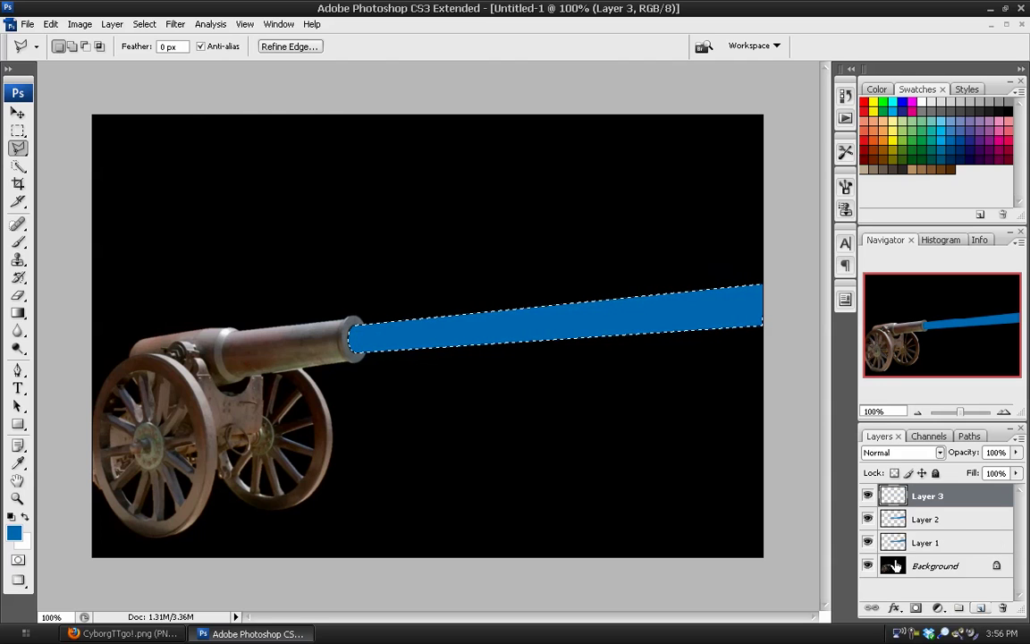
left_click(947, 122)
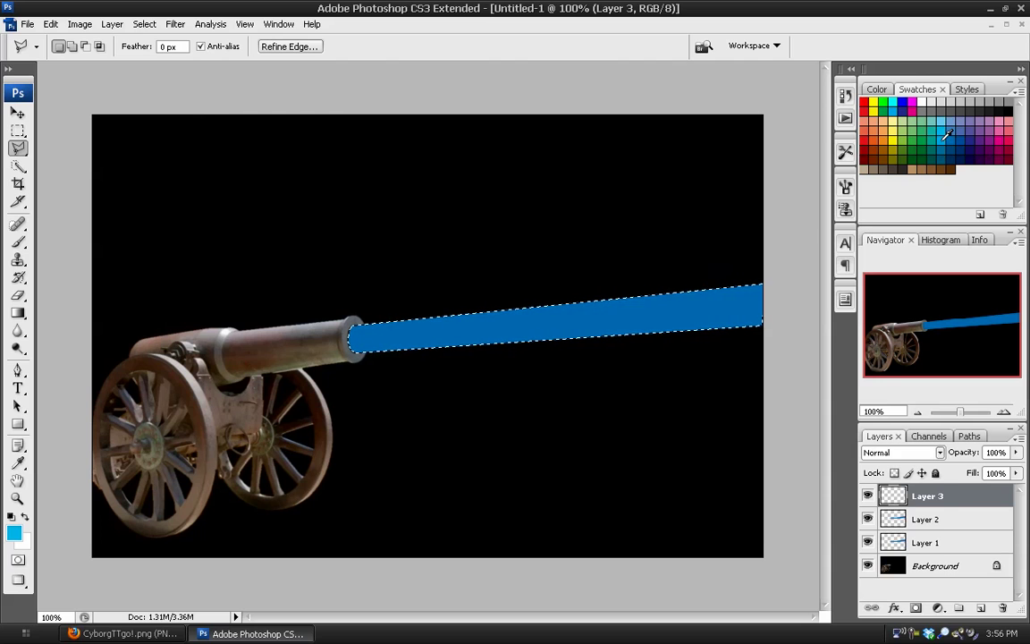
key("alt+BackSpace")
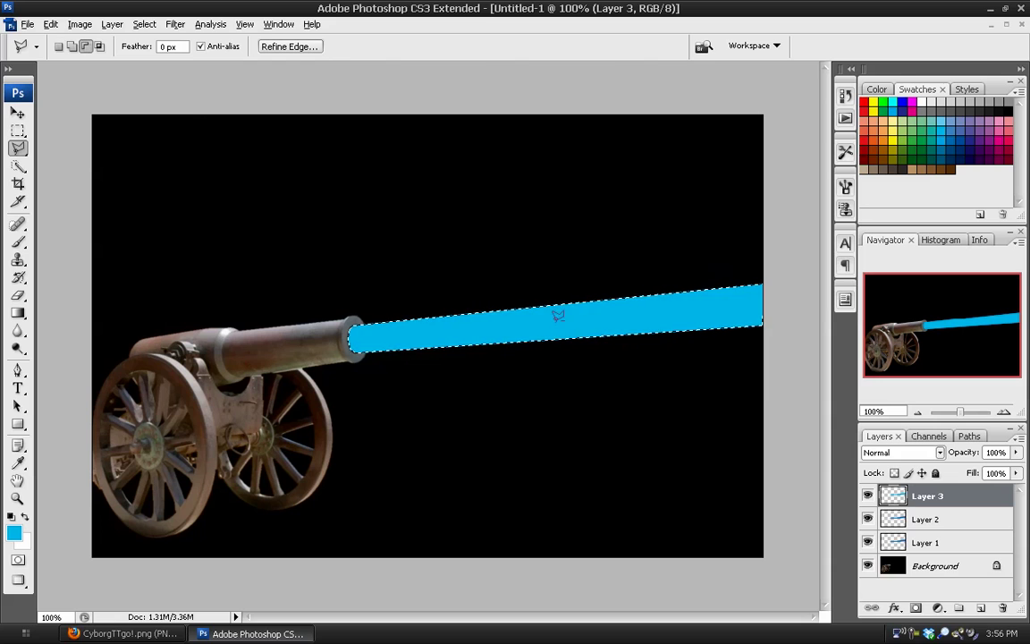
key("ctrl+shift+alt+n")
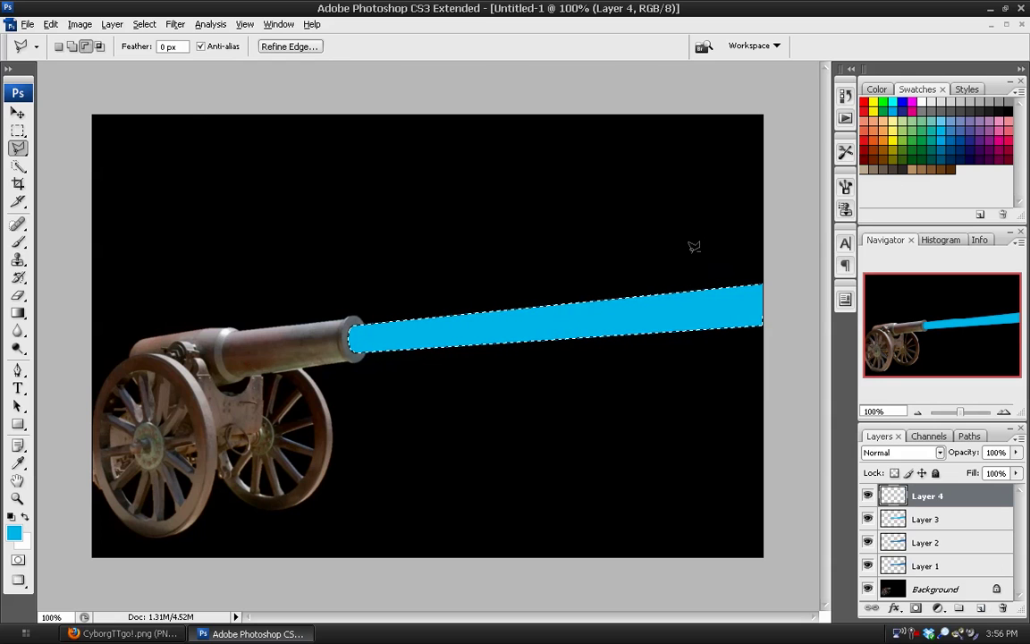
key("alt+BackSpace")
- Fill the beam with bright cyan on a new Layer 5
key("ctrl+shift+alt+n")
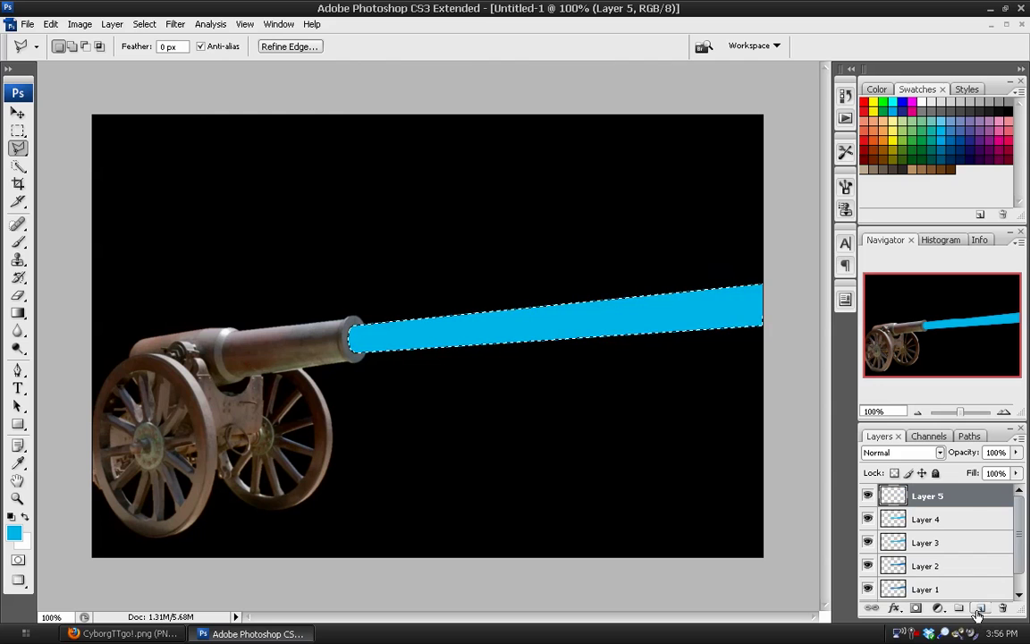
left_click(893, 100)
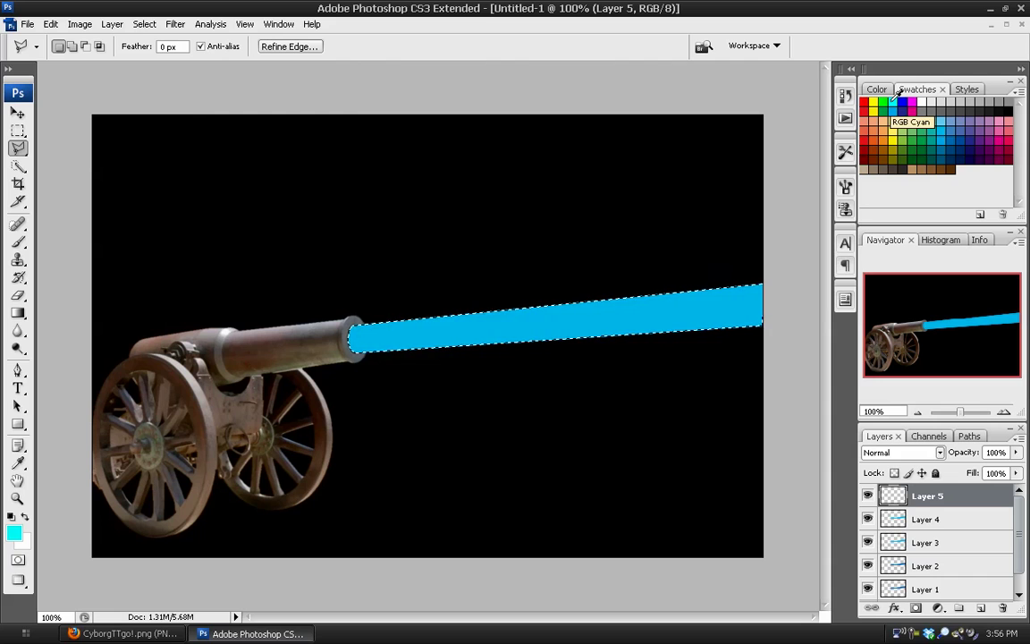
key("alt+BackSpace")
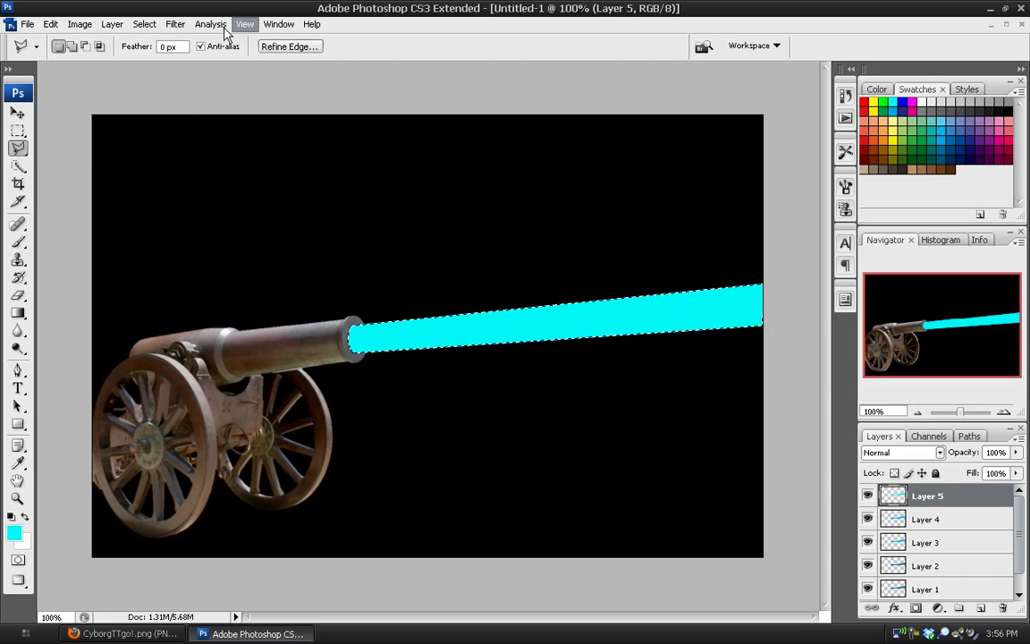
- Deselect, hide Layers 5 through 2, and make Layer 1 active
key("ctrl+d")
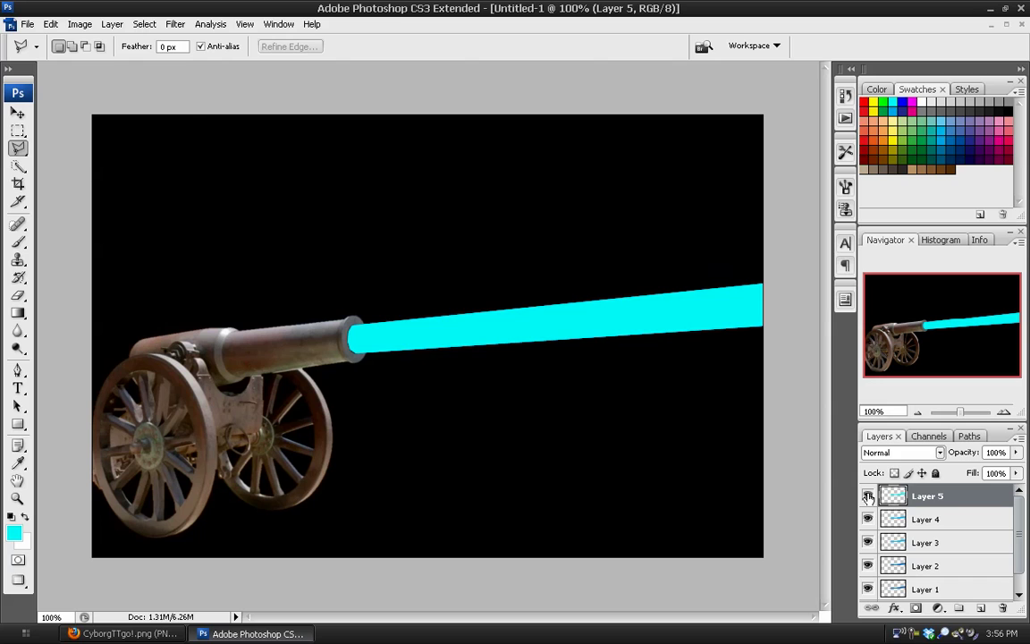
left_click(867, 496)
left_click(868, 518)
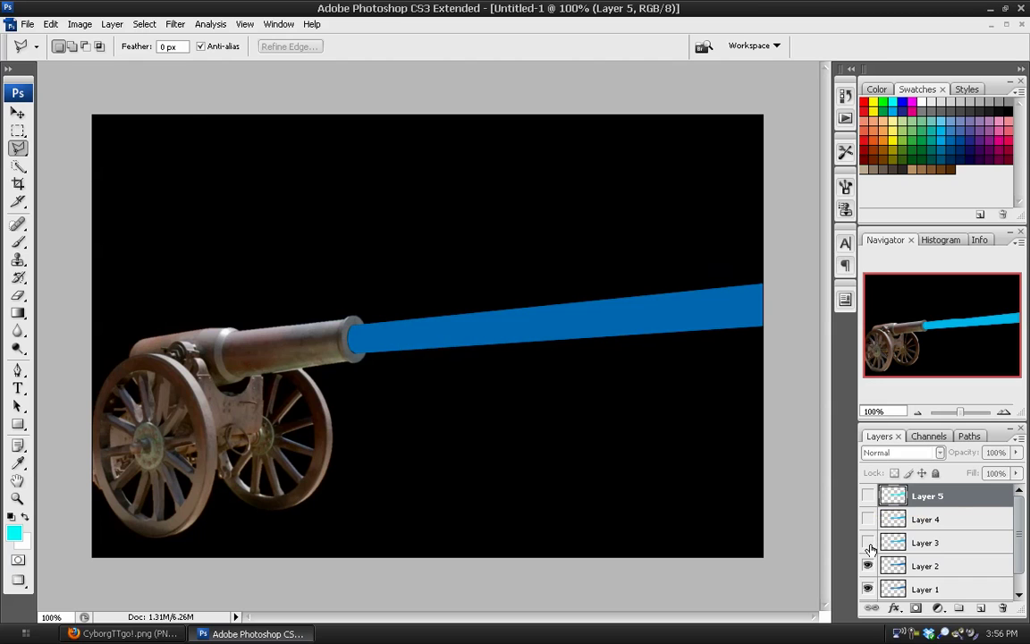
left_click(867, 542)
left_click(867, 565)
scroll(904, 568, "down", 1)
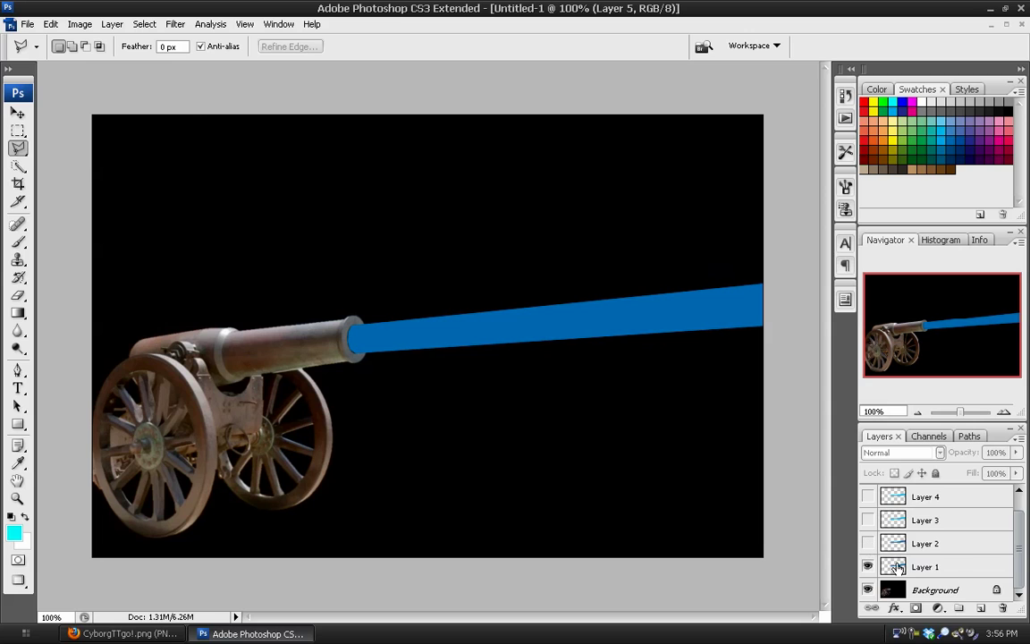
left_click(952, 573)
scroll(962, 572, "up", 1)
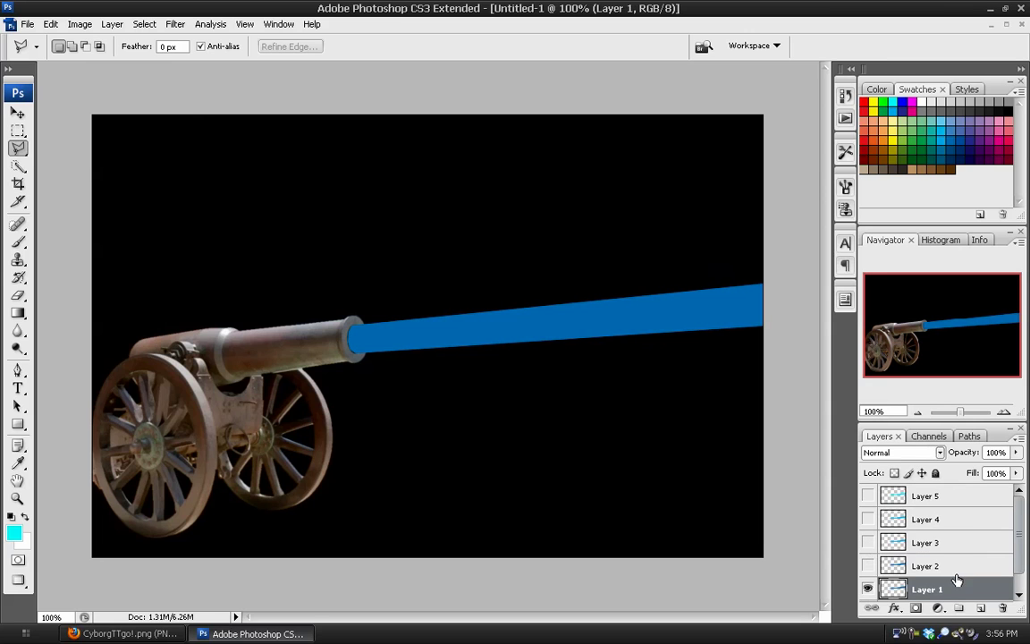
scroll(955, 575, "down", 1)
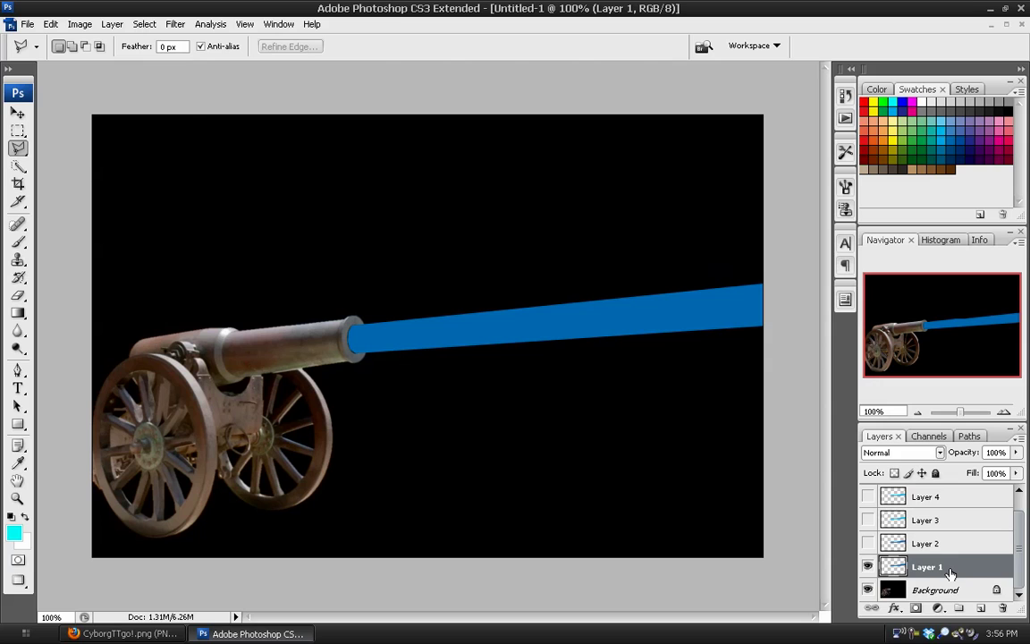
scroll(951, 574, "up", 1)
scroll(948, 573, "down", 1)
- Create a new layer group and name it 'Layers'
left_click(958, 608)
double_click(934, 565)
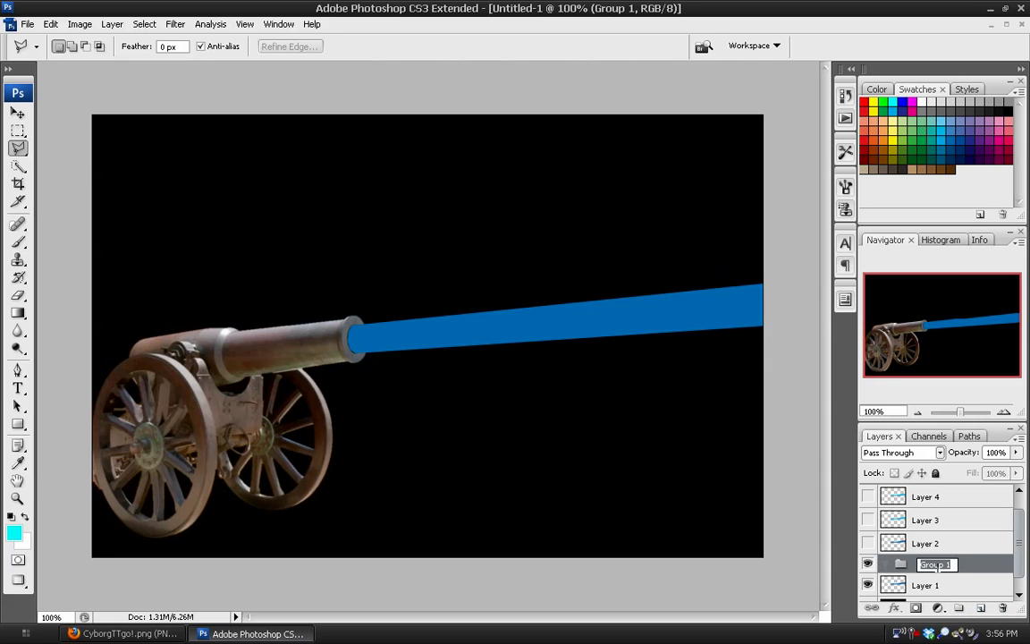
type("Layers")
key("Return")
- Move Layers 1–5 into the Layers group, then select Layer 1
left_click_drag(926, 585, 927, 562)
scroll(926, 562, "up", 1)
left_click(936, 496, "shift")
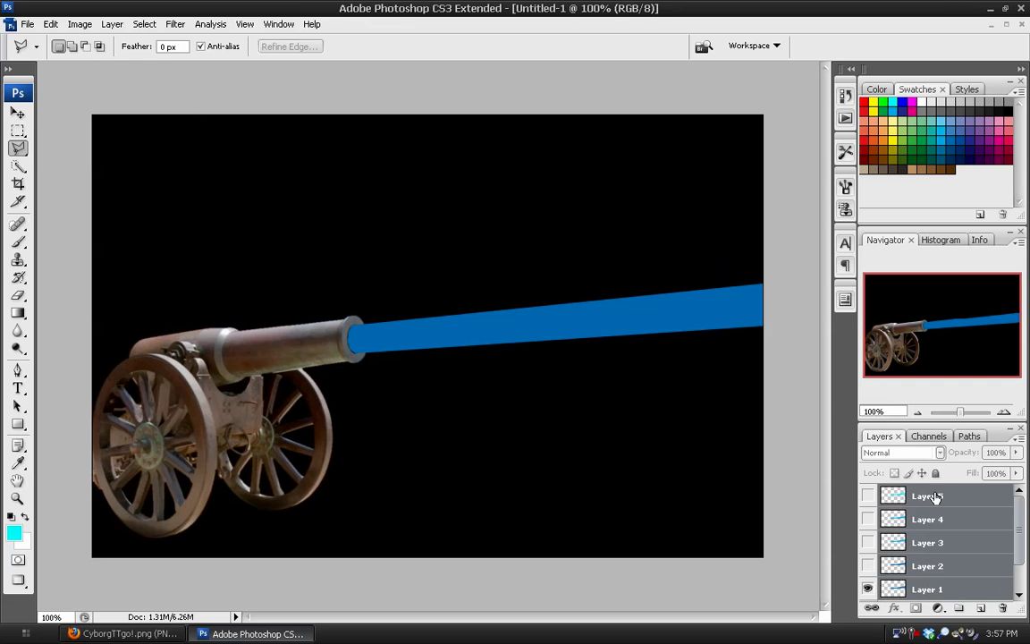
mouse_move(913, 579)
left_mouse_down()
mouse_move(931, 599)
mouse_move(914, 572)
mouse_move(929, 591)
mouse_move(931, 577)
left_mouse_up()
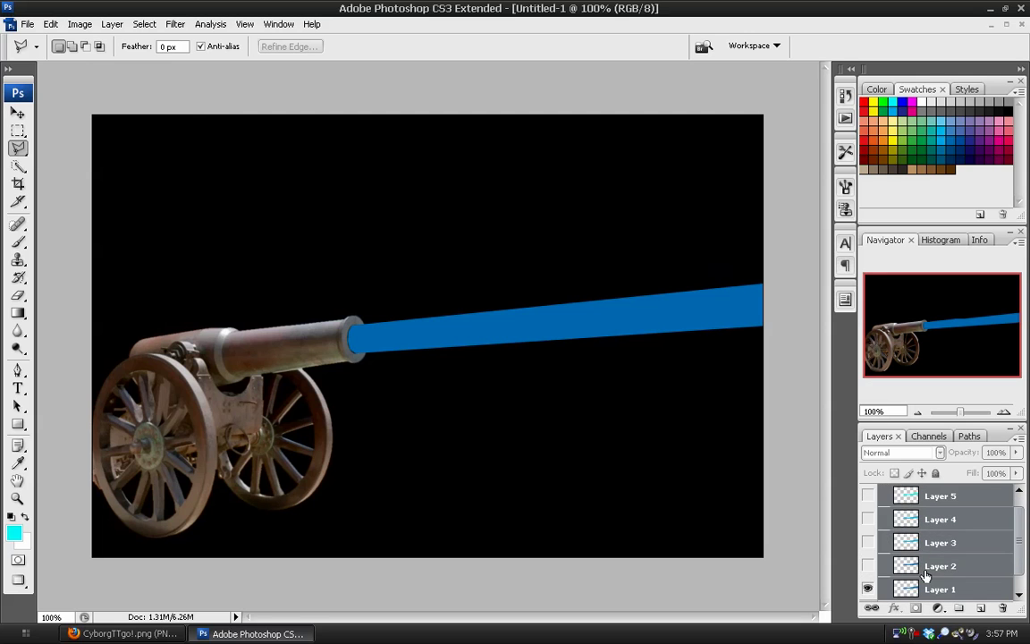
scroll(948, 545, "up", 2)
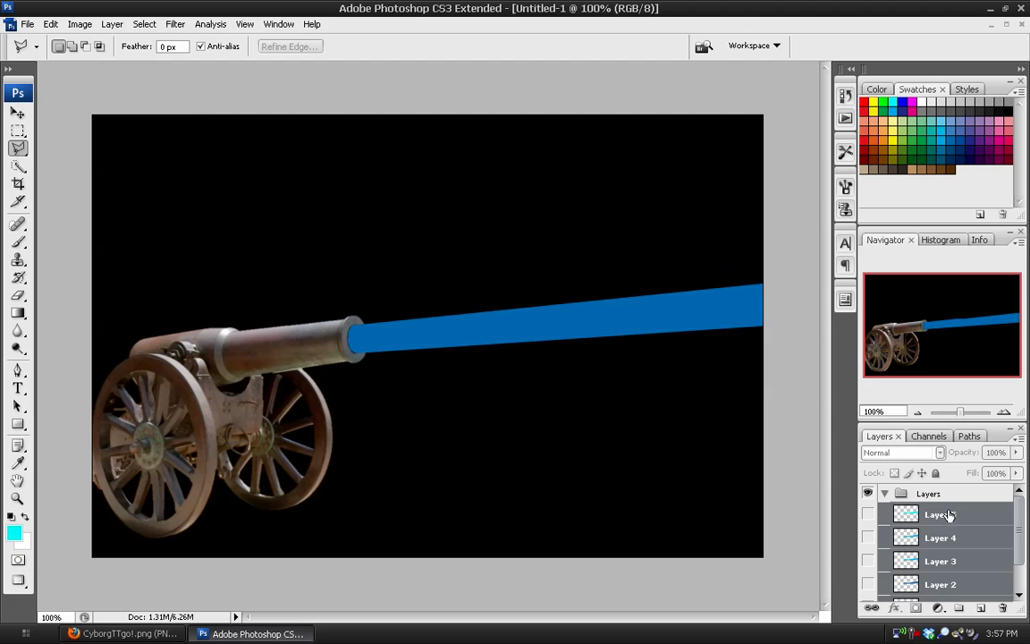
scroll(950, 537, "down", 3)
scroll(950, 540, "up", 2)
scroll(948, 537, "down", 2)
left_click(948, 567)
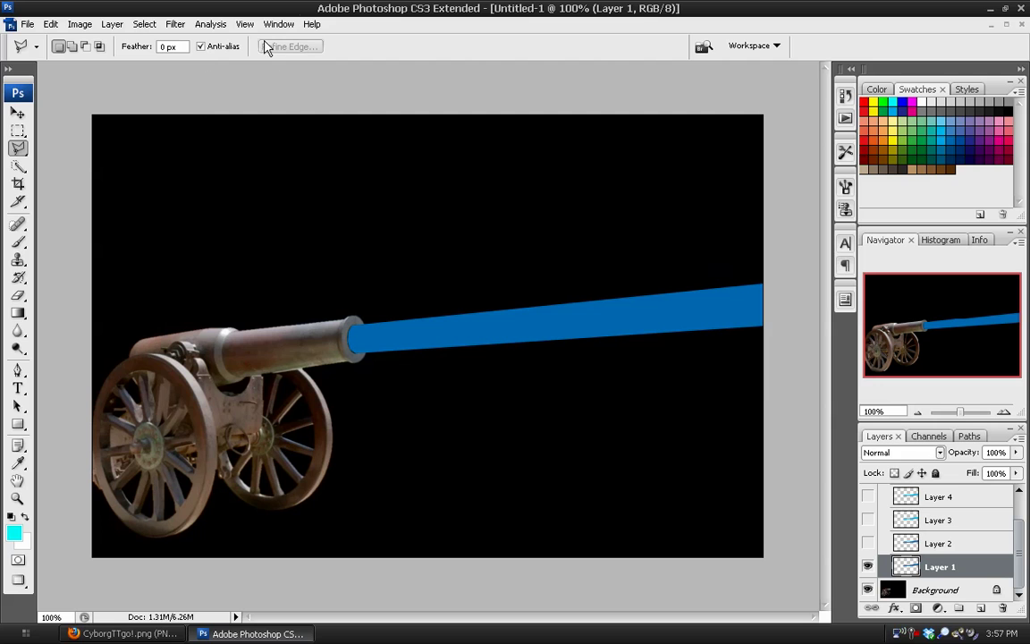
- Apply a 60 pixel Gaussian Blur to Layer 1
left_click(174, 24)
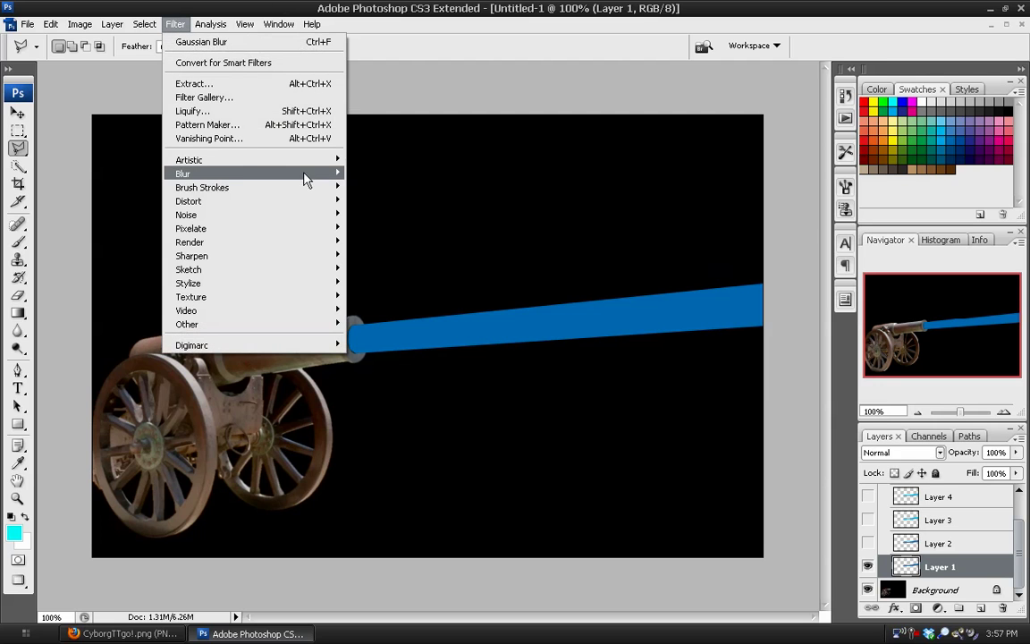
mouse_move(304, 174)
left_click(386, 228)
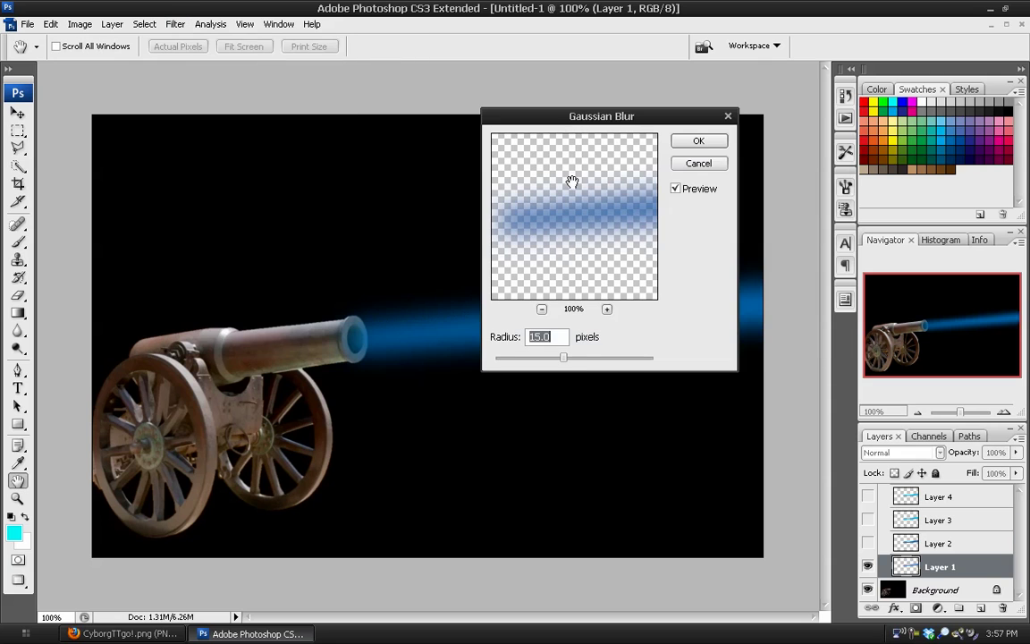
type("60")
left_click(697, 144)
key("l")
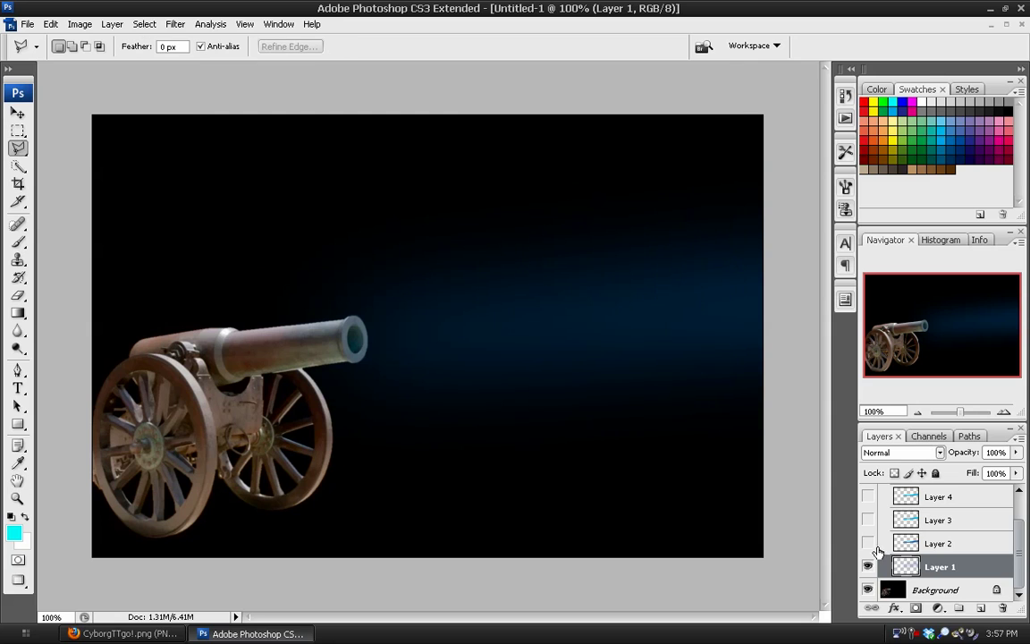
- Show Layer 2 and apply a 30 pixel Gaussian Blur to it
left_click(867, 543)
left_click(939, 543)
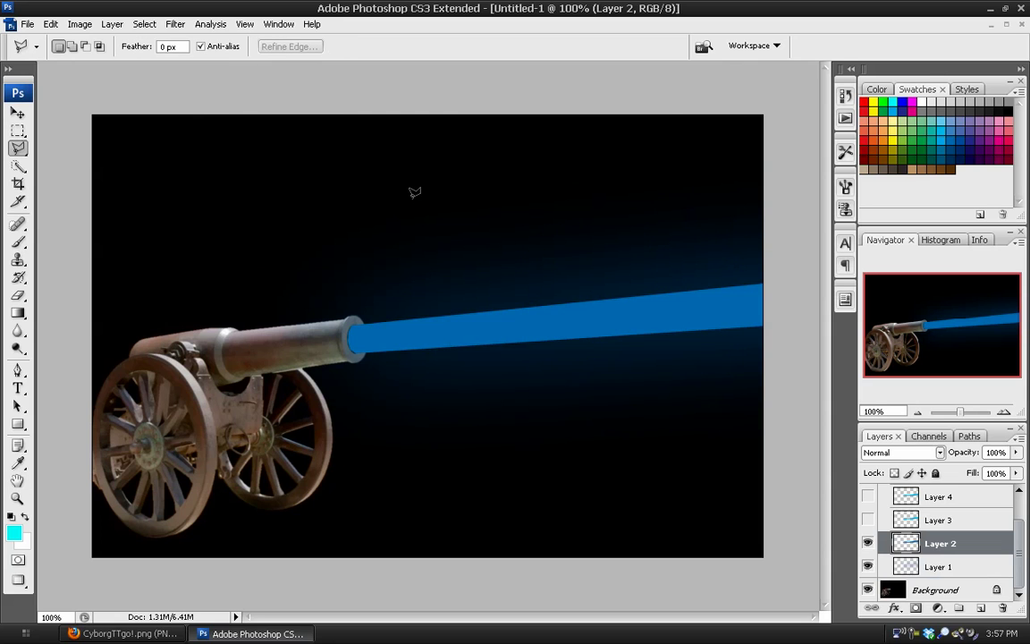
left_click(175, 26)
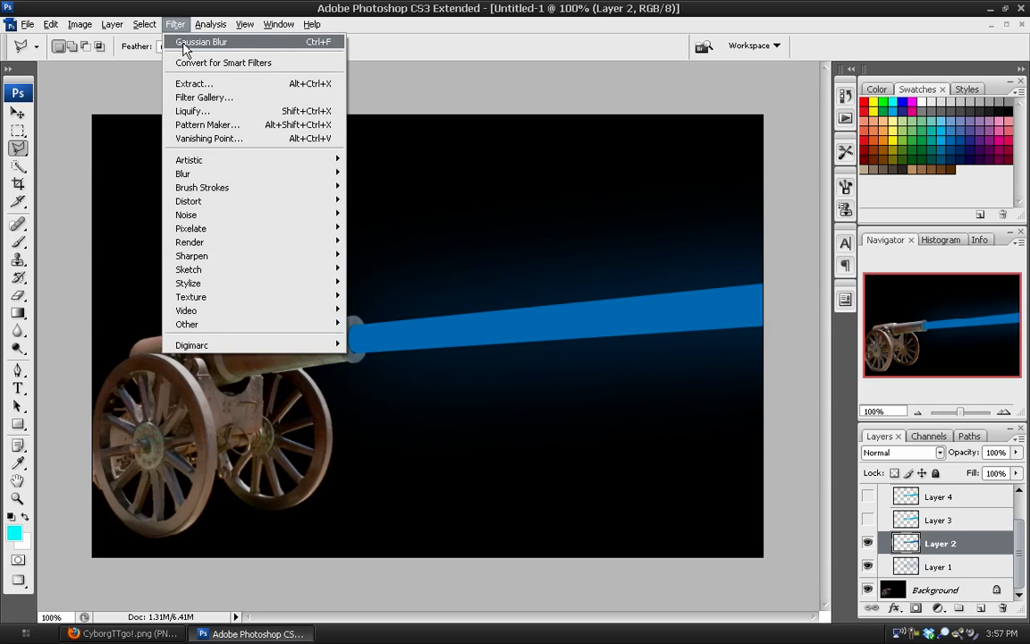
left_click(186, 45)
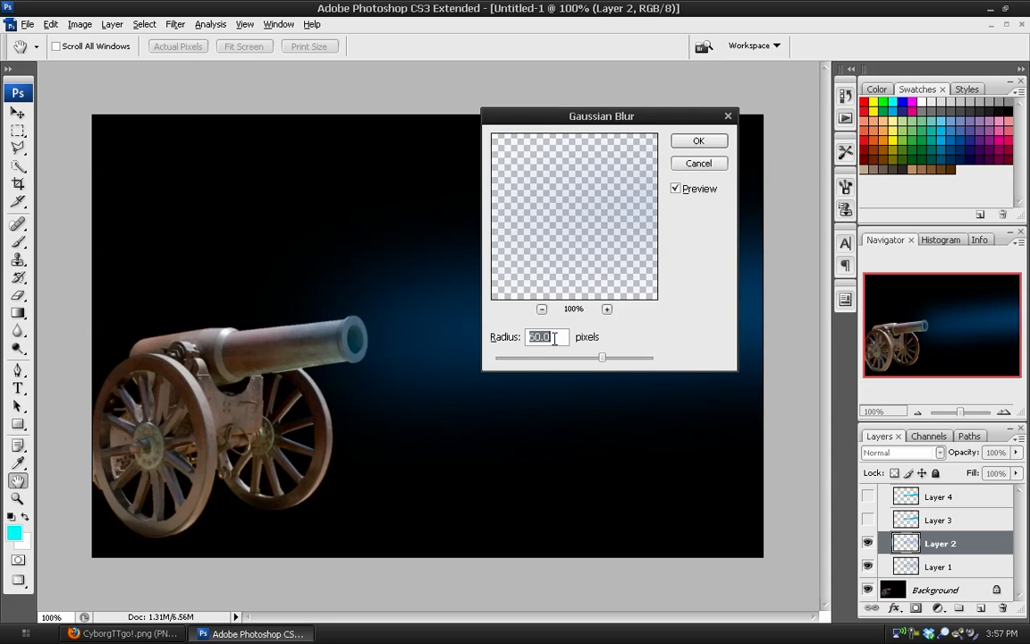
type("4")
key("BackSpace")
type("3")
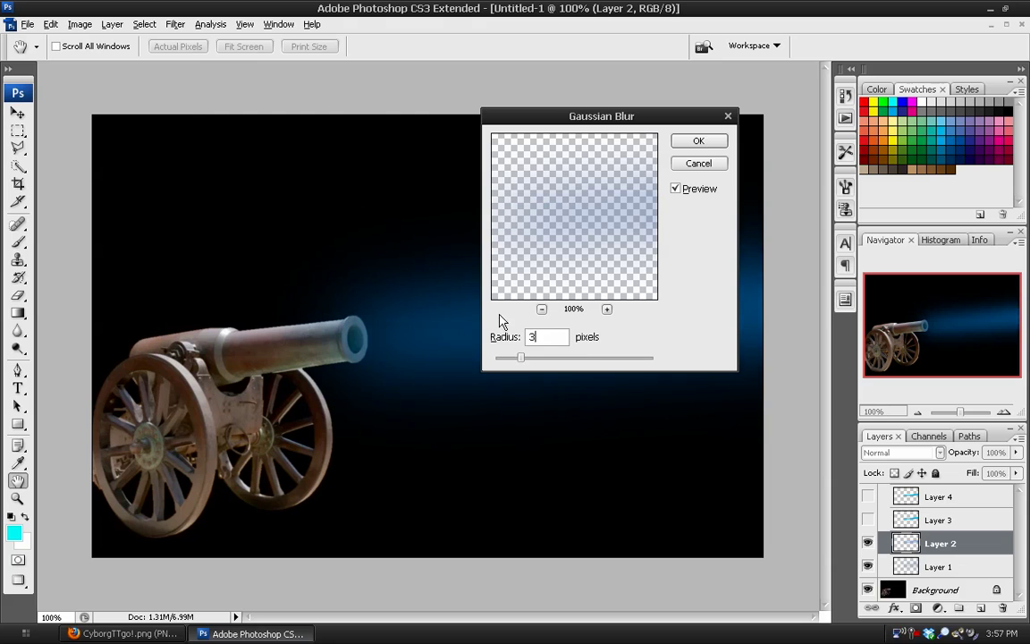
type("0")
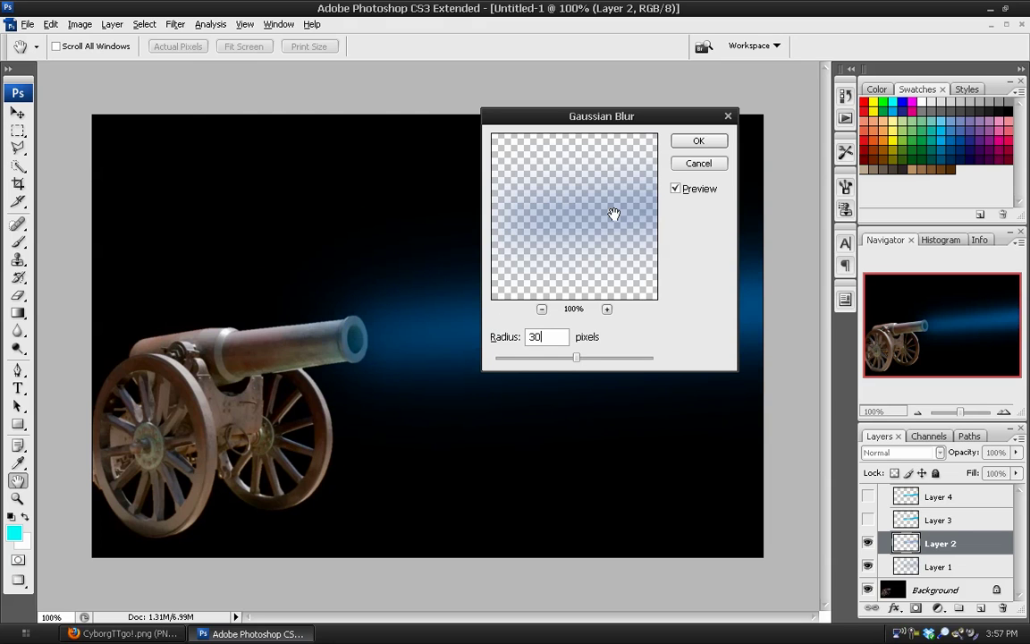
left_click(694, 144)
- Show Layer 3 and apply a 15 pixel Gaussian Blur to it
left_click(939, 520)
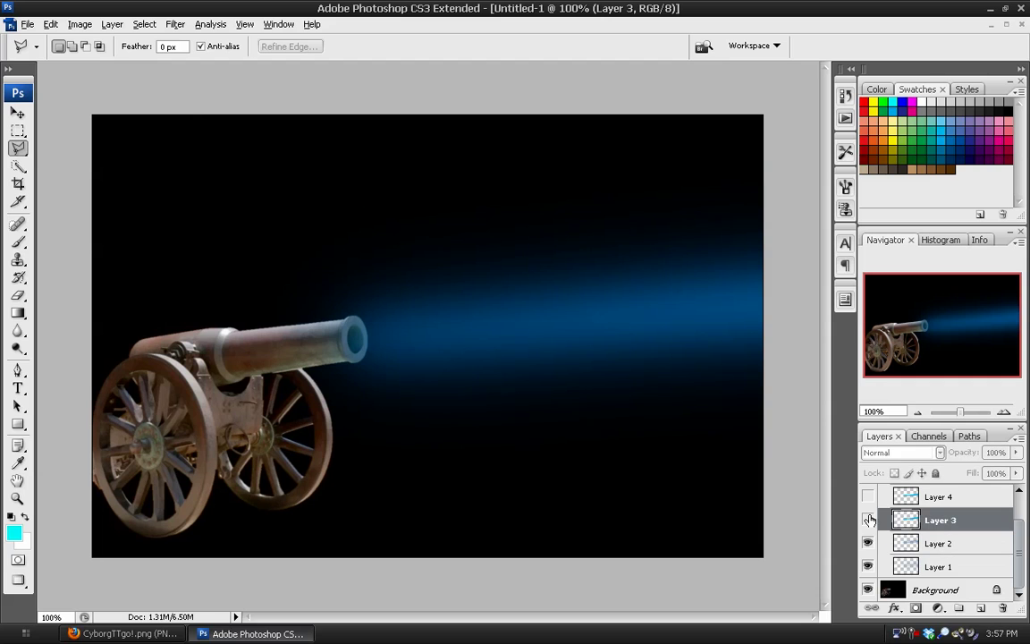
left_click(867, 519)
left_click(175, 24)
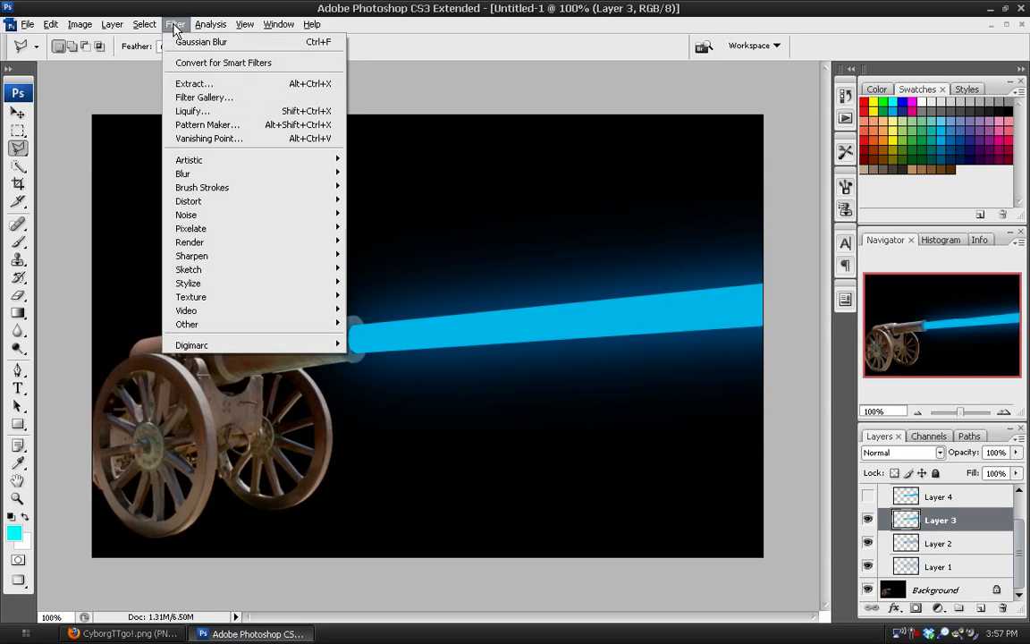
left_click(189, 39)
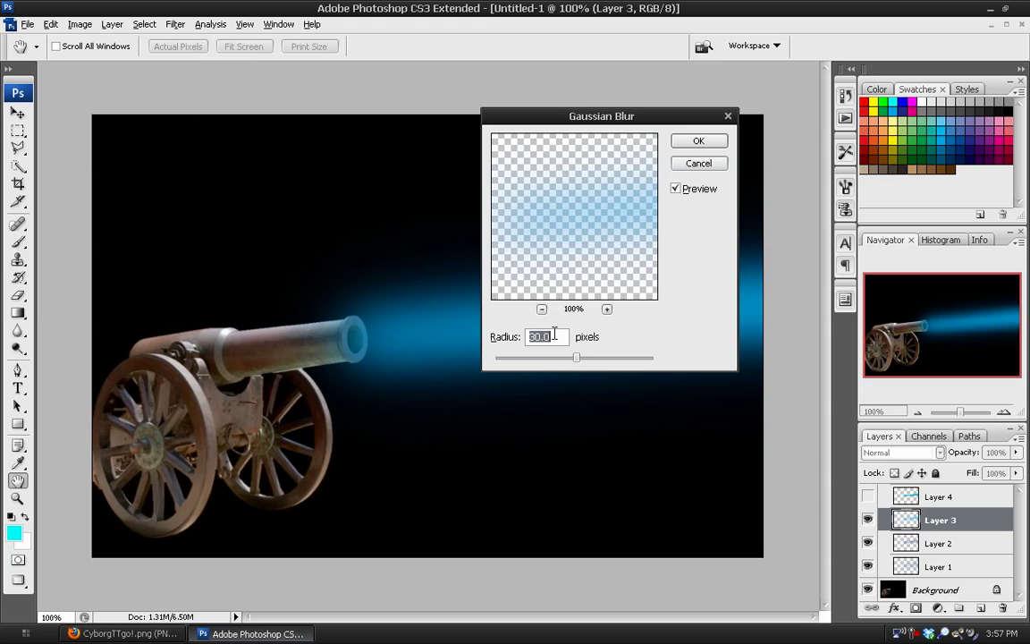
type("15")
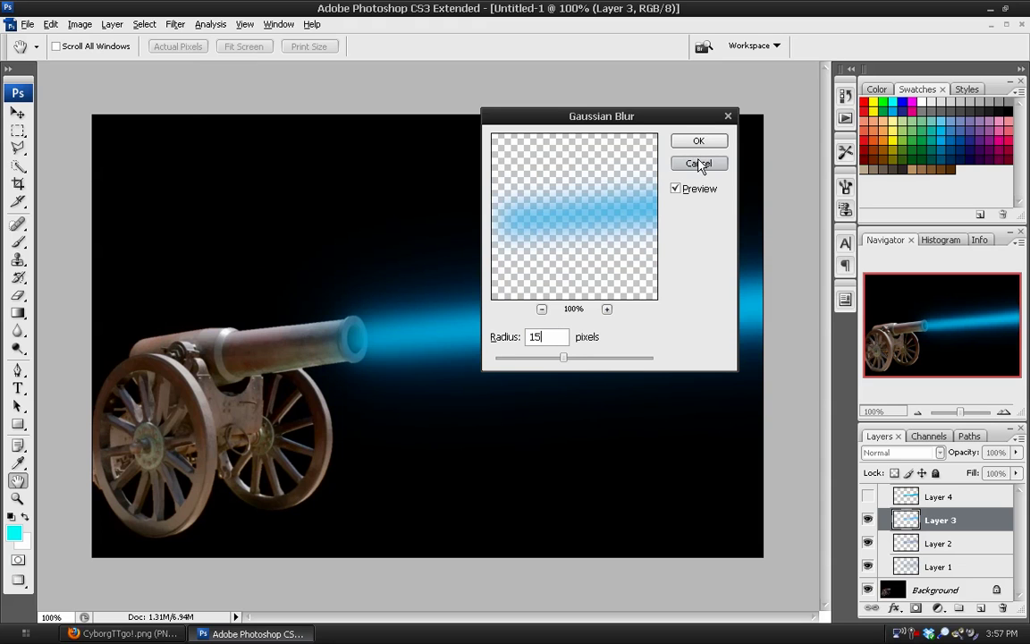
left_click(698, 140)
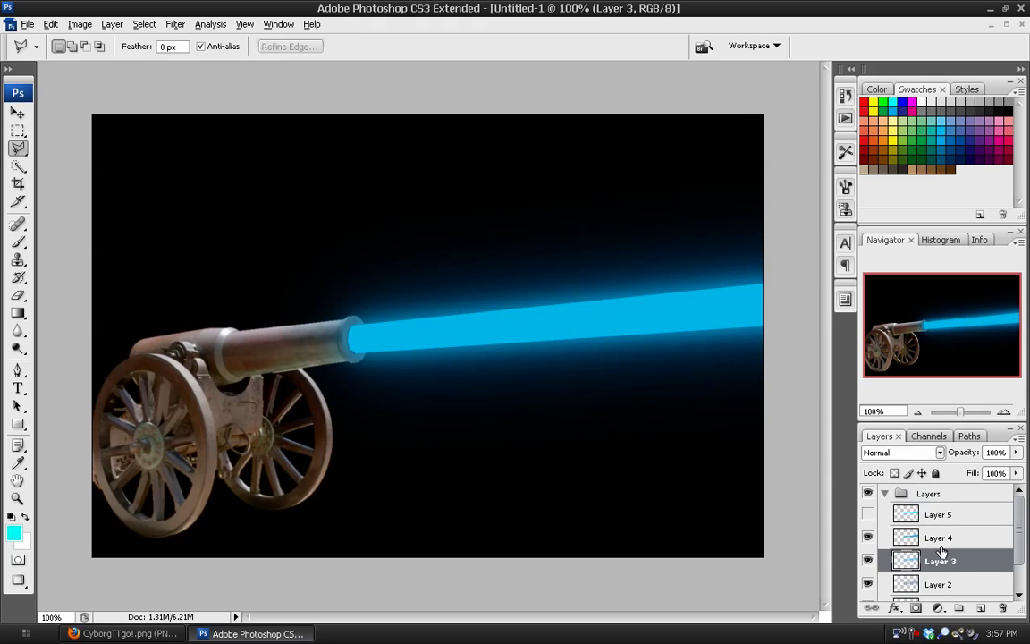
- Apply a small Gaussian Blur of about 5 pixels to Layer 4
key("alt+bracketright")
left_click(175, 25)
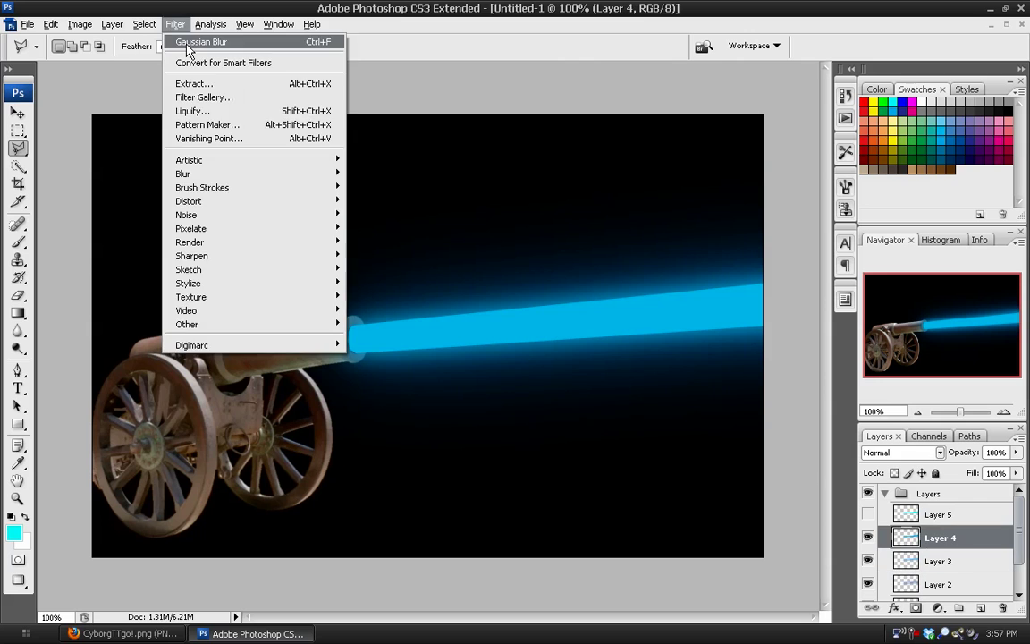
left_click(187, 44)
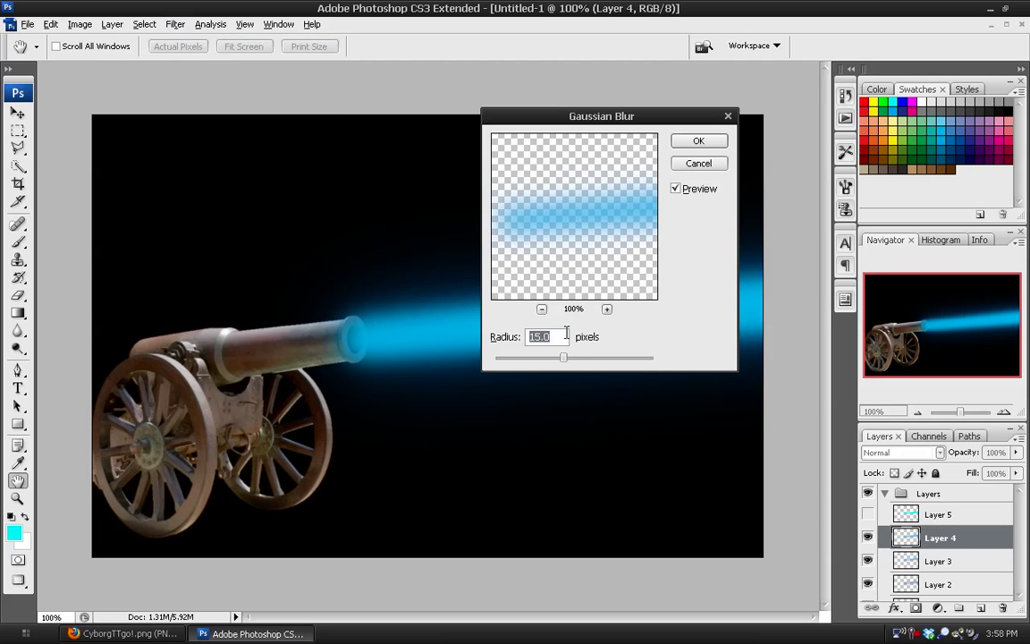
type("10")
type("6")
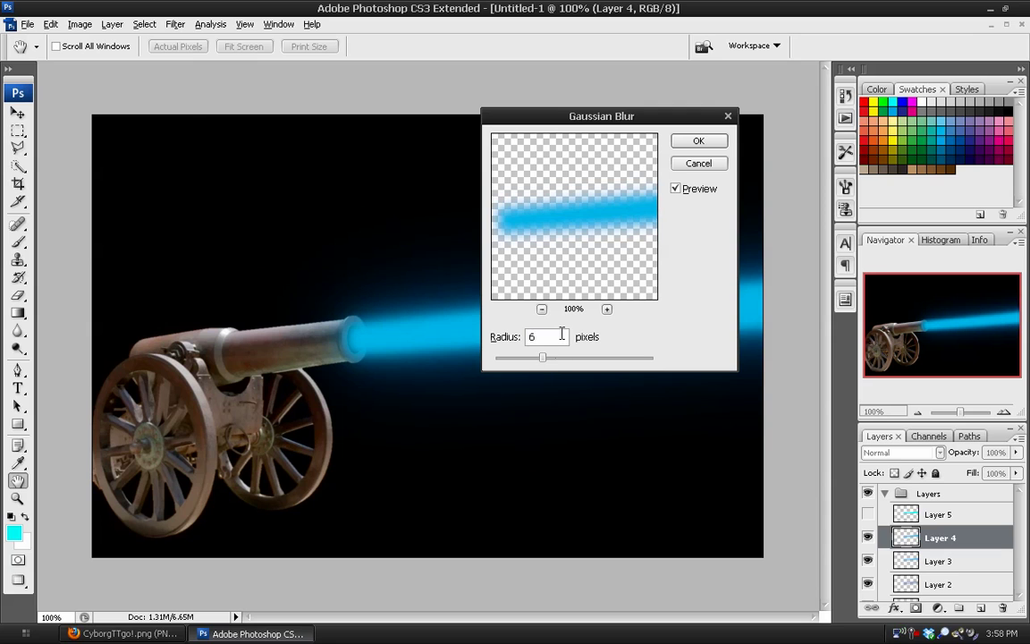
left_click_drag(517, 337, 510, 336)
left_click(693, 141)
- Show and select Layer 5's solid cyan beam, then compare with the reference image
key("l")
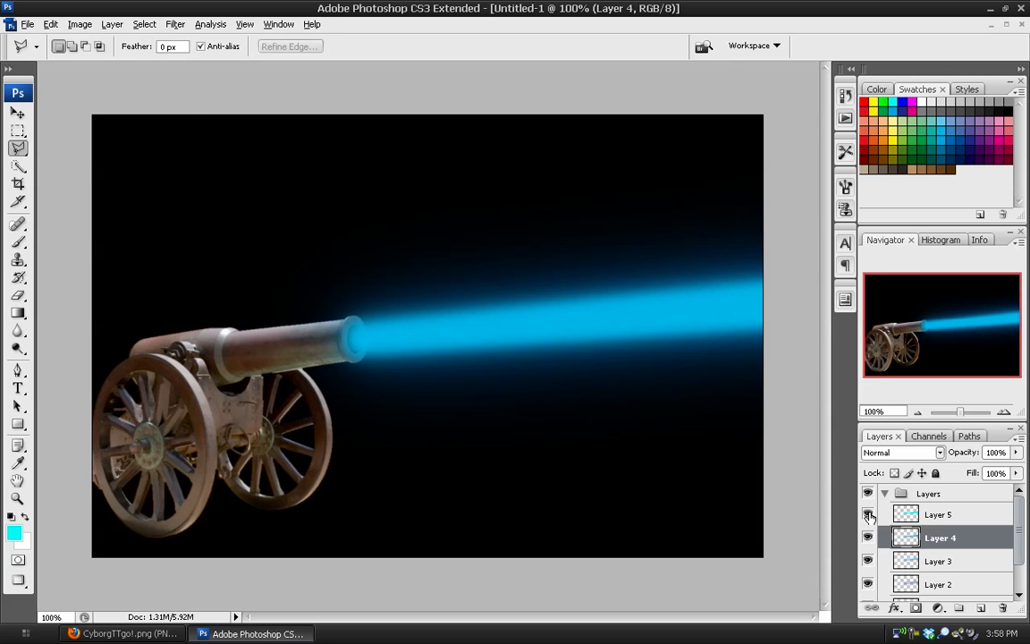
left_click(868, 514)
left_click(934, 516)
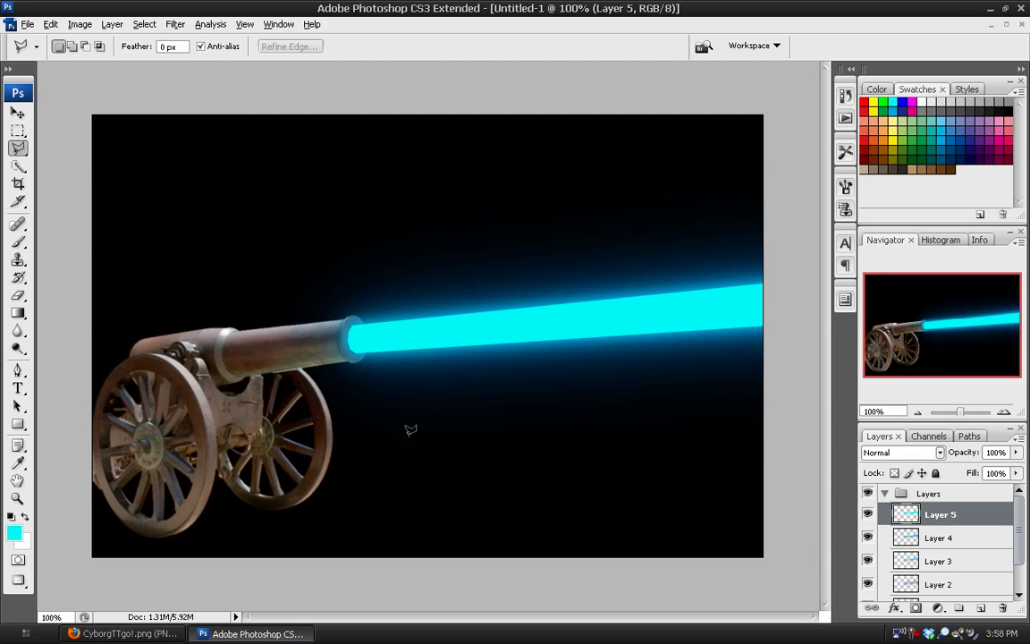
left_click(114, 634)
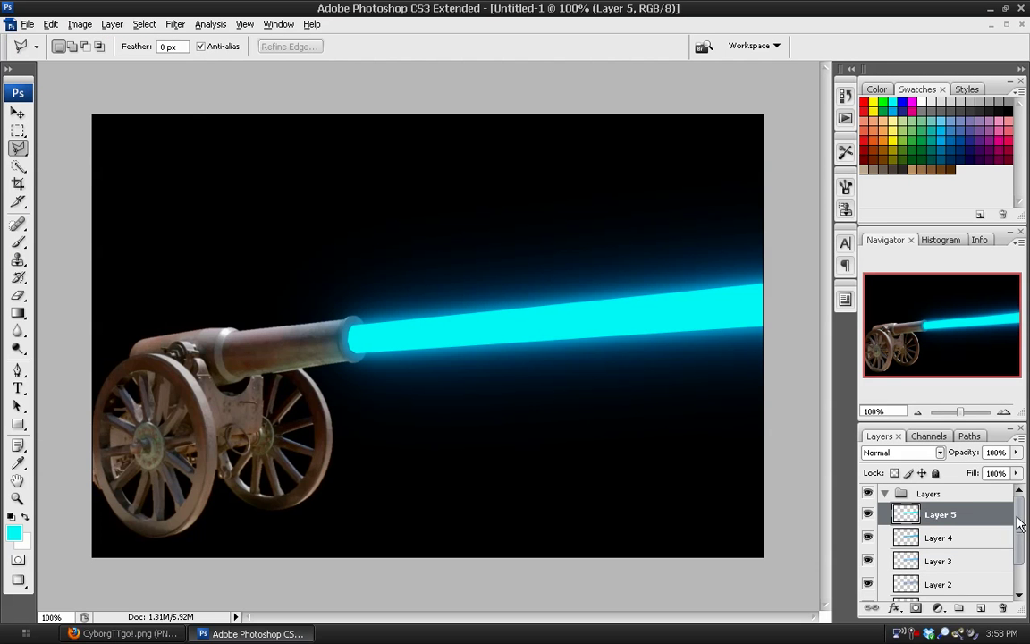
mouse_move(1019, 535)
left_mouse_down()
mouse_move(1020, 561)
mouse_move(1016, 527)
left_mouse_up()
- On a new layer, draw an elliptical selection above the barrel and fill it with white
left_click(981, 609)
left_click(18, 135)
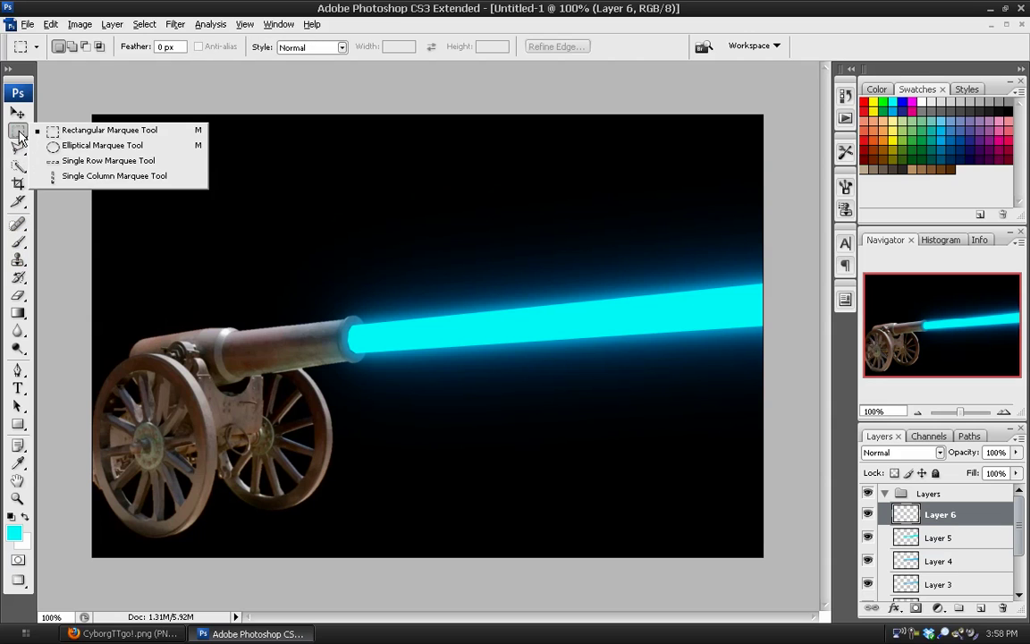
left_click(94, 146)
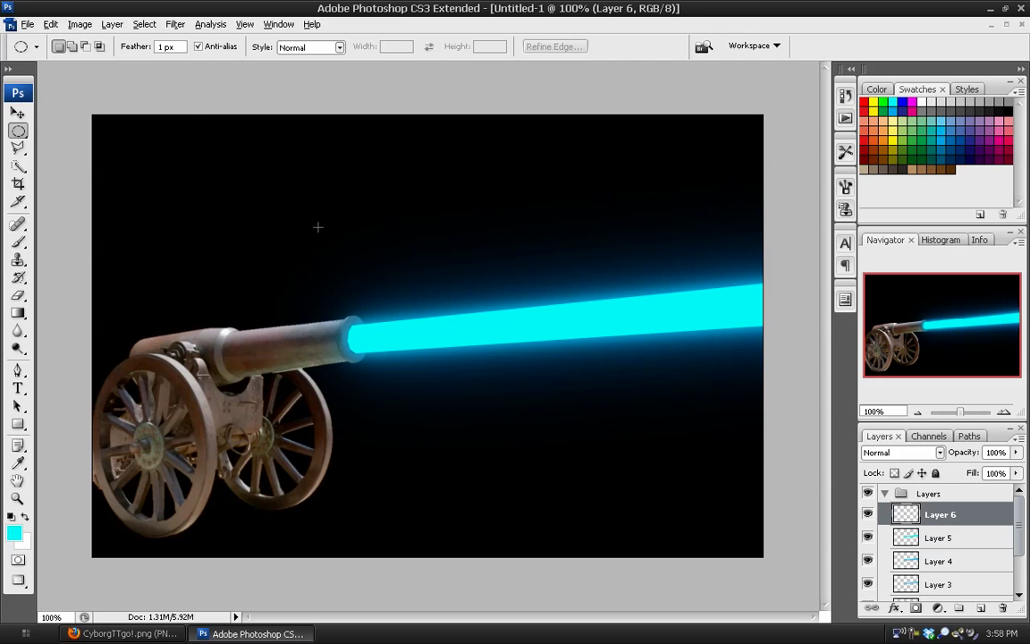
left_click_drag(261, 200, 297, 259)
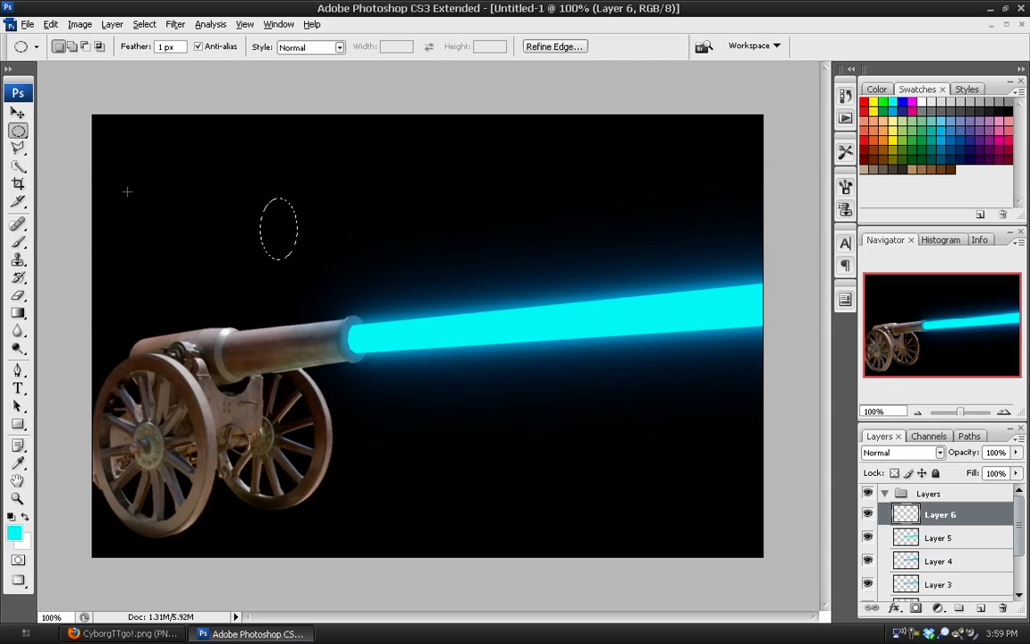
key("ctrl+BackSpace")
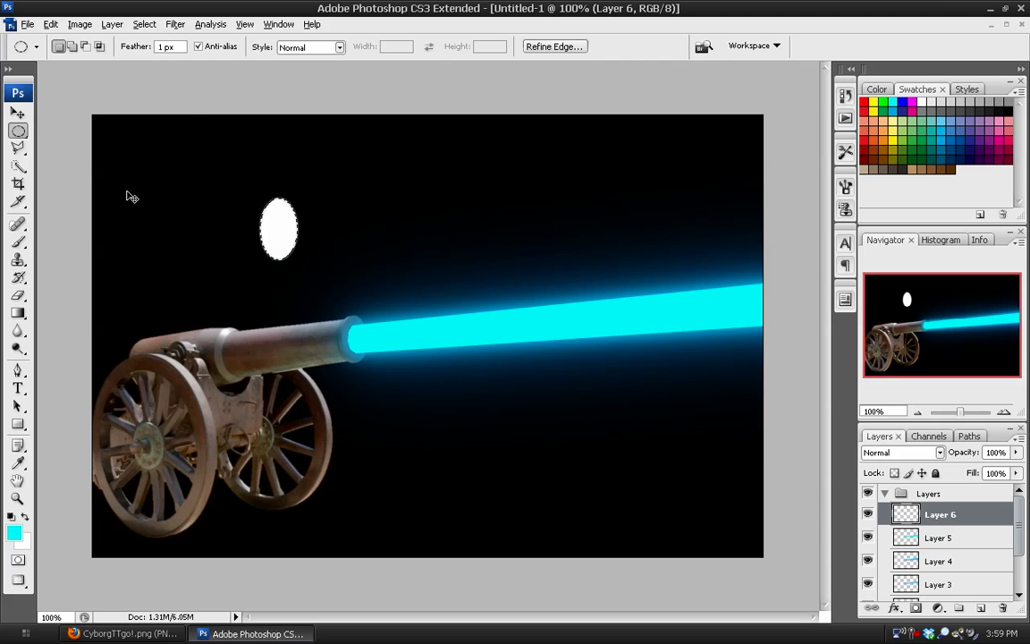
- Contract the oval selection by 8 pixels
left_click(144, 24)
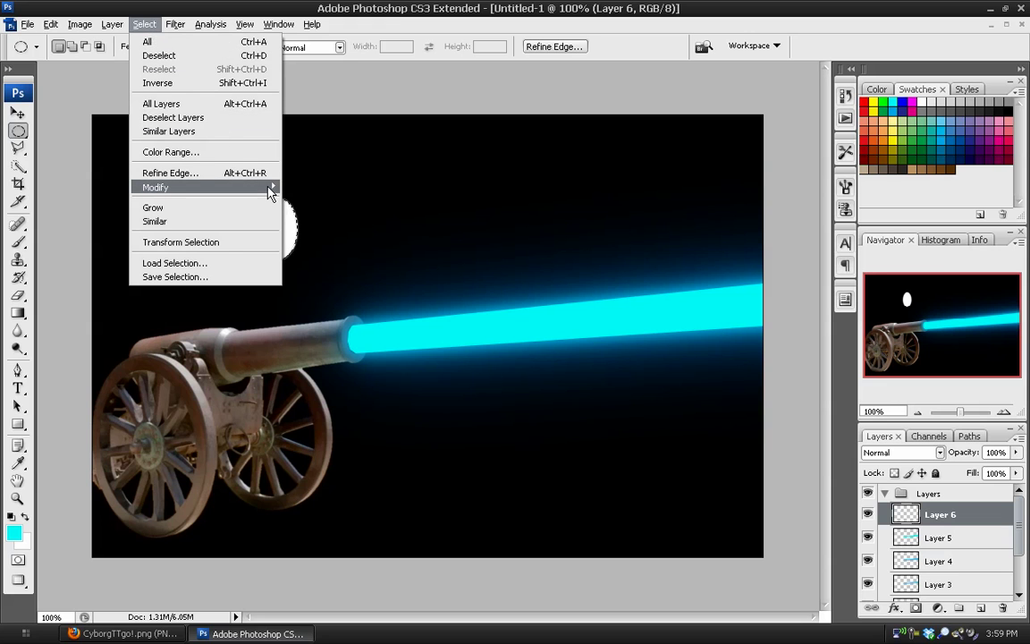
mouse_move(271, 194)
left_click(332, 225)
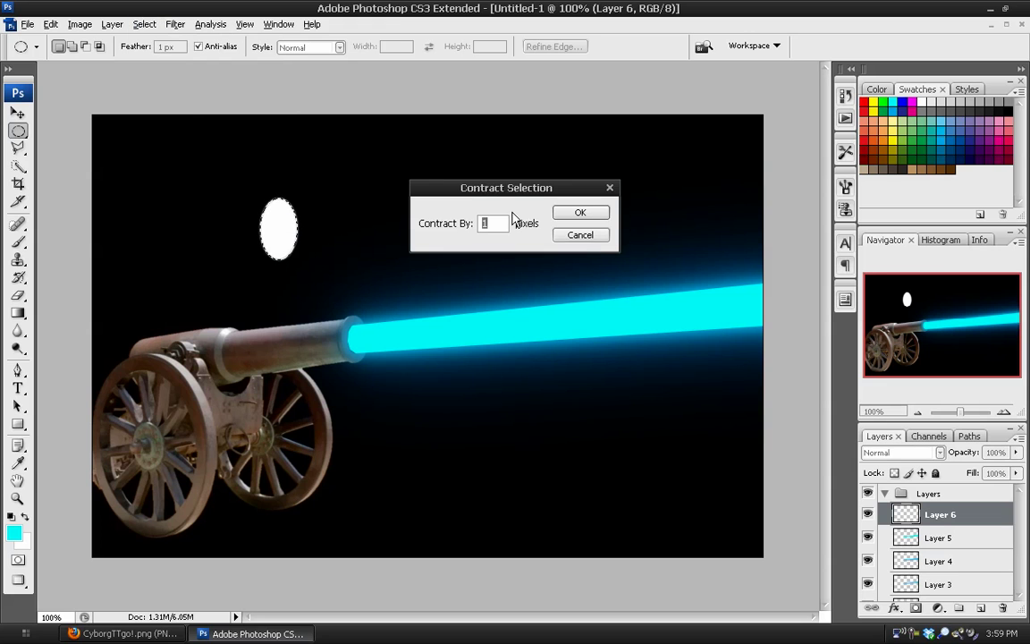
left_click_drag(424, 185, 431, 210)
type("2")
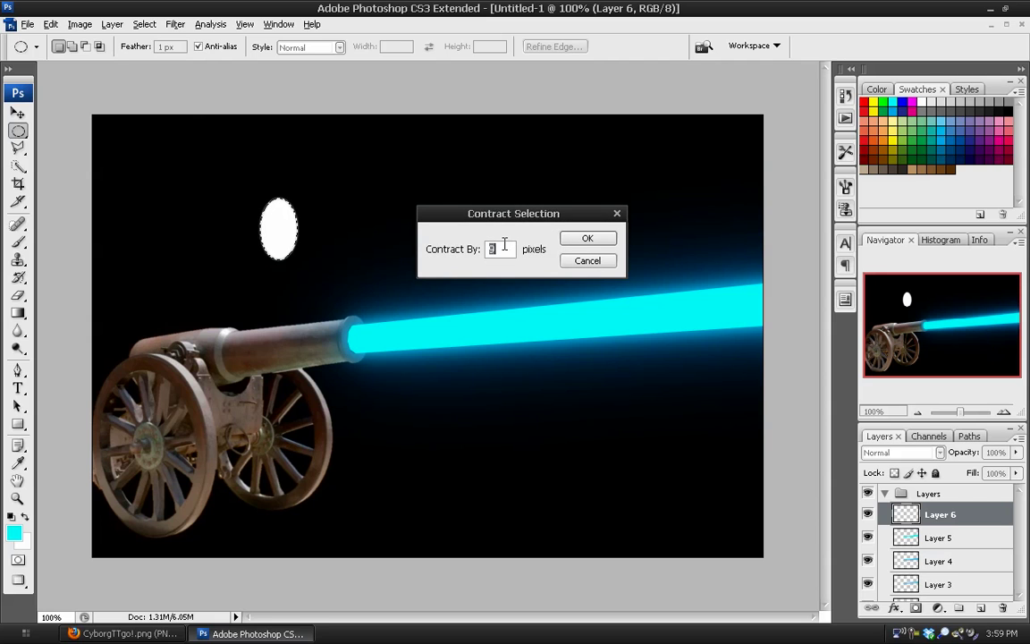
key("Up")
key("Up")
key("Up")
key("Up")
key("Up")
key("Up")
left_click(587, 239)
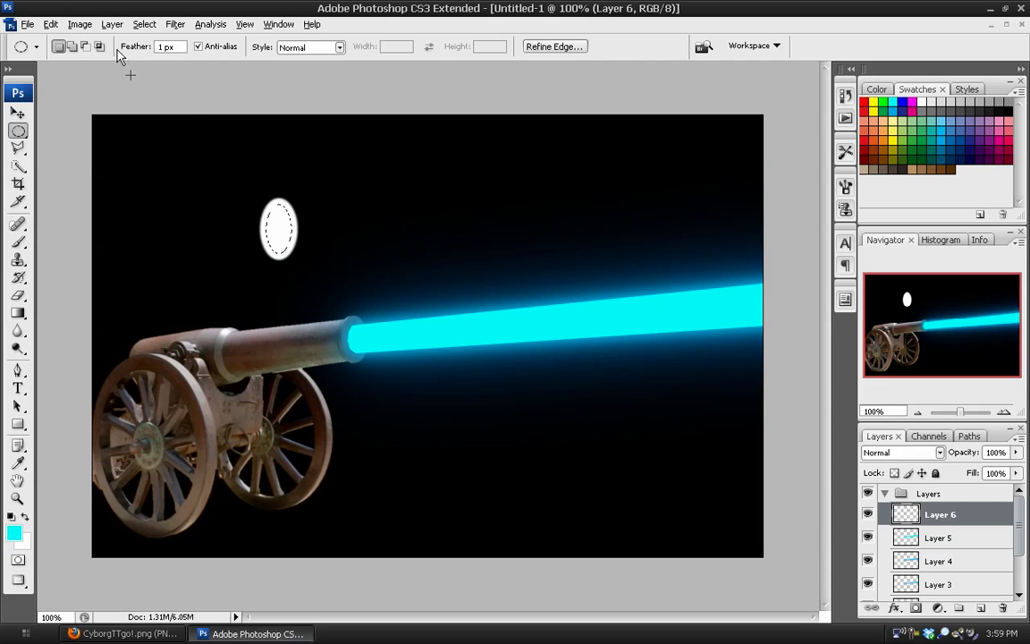
left_click(51, 24)
left_click(54, 24)
- Contract the selection by 10 pixels, delete the interior to leave a ring, and deselect
left_click(144, 24)
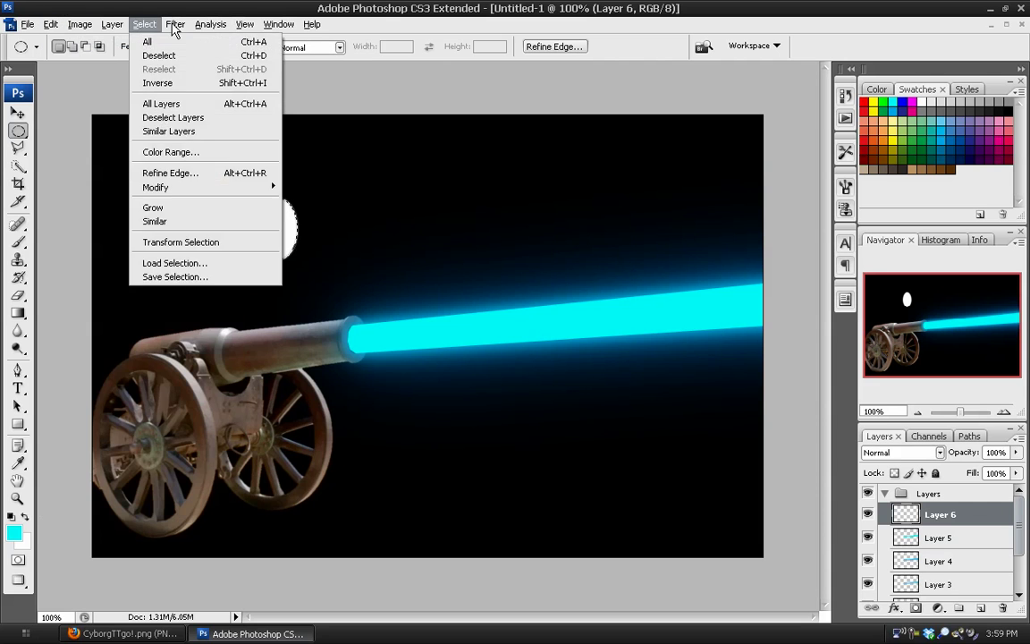
mouse_move(259, 186)
left_click(309, 228)
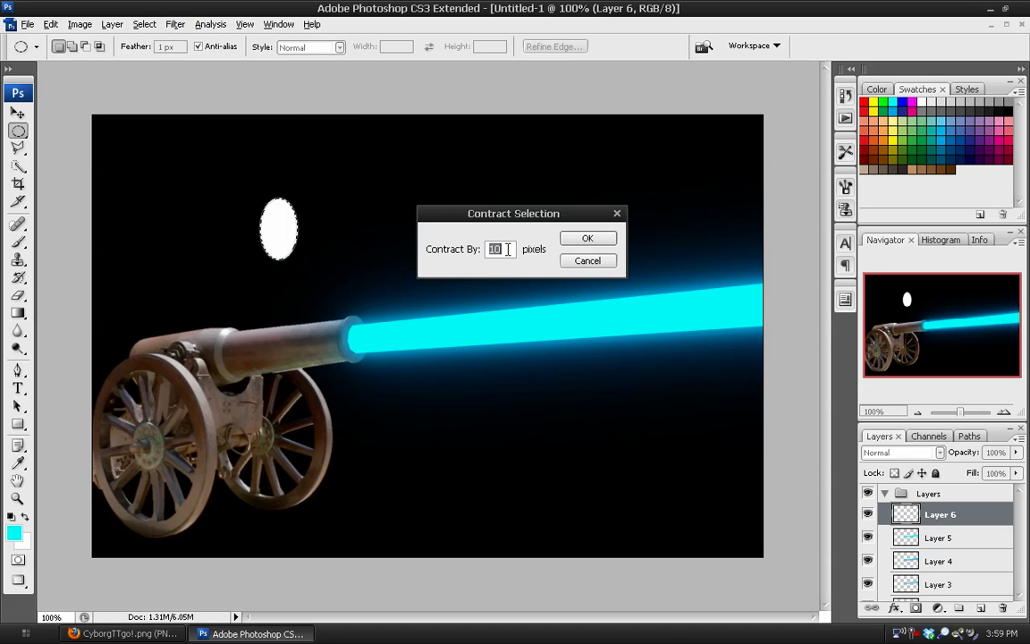
left_click(589, 238)
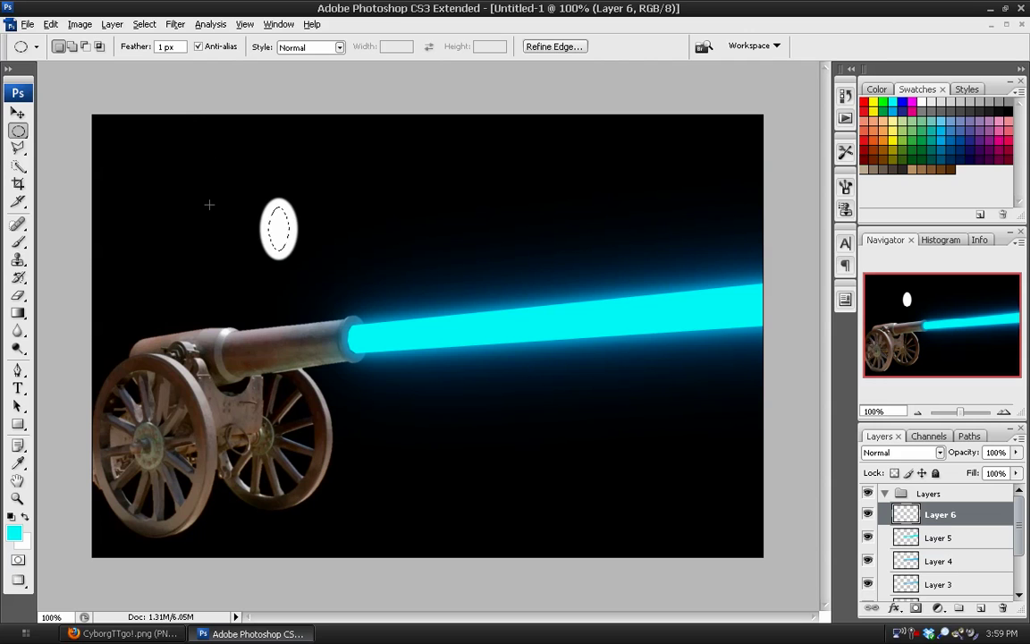
key("Delete")
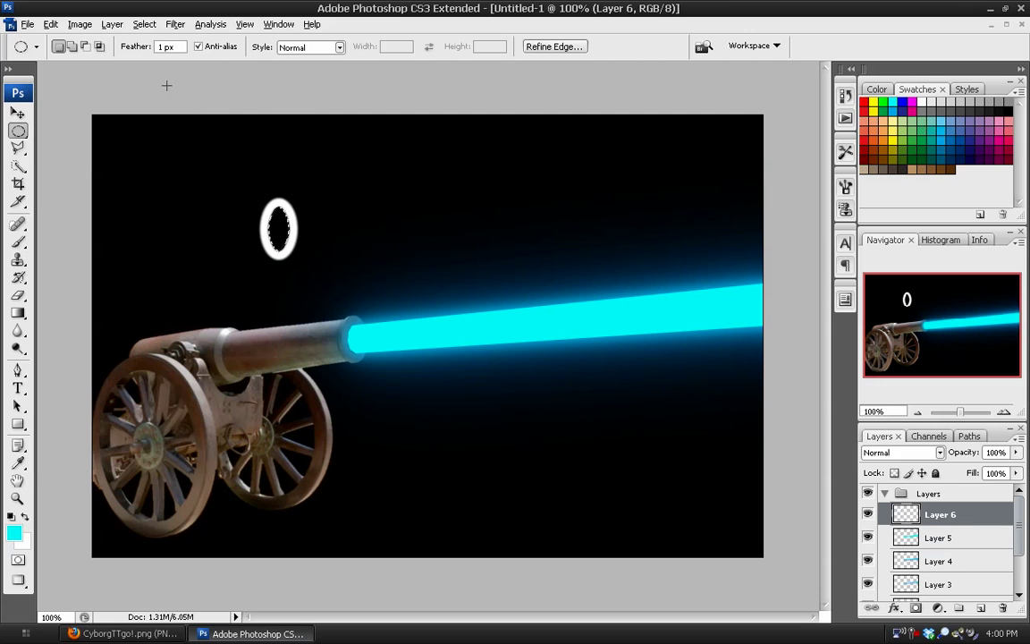
left_click(144, 24)
left_click(156, 55)
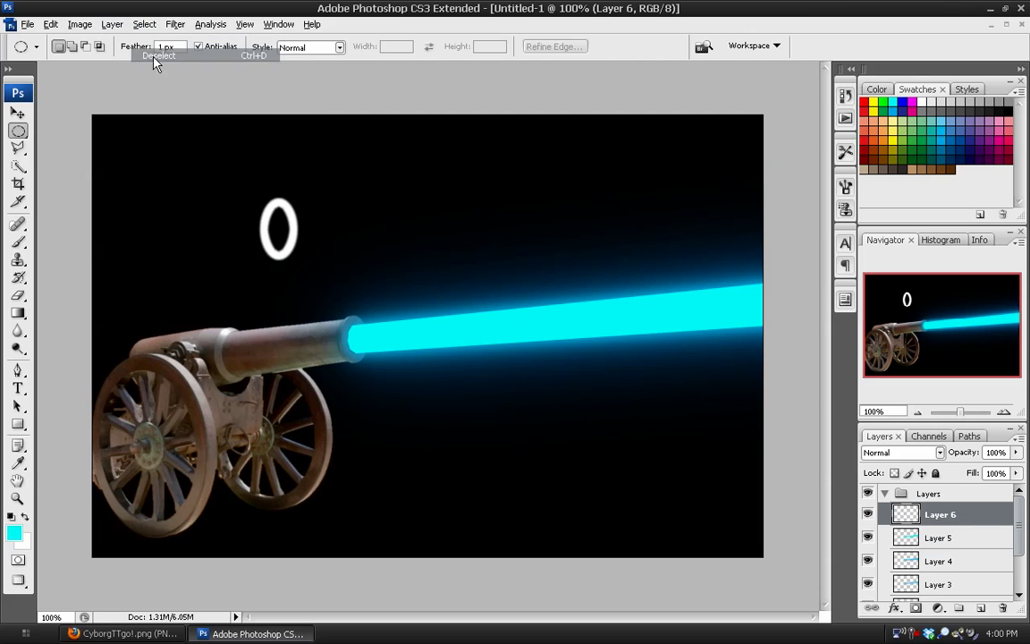
left_click(20, 111)
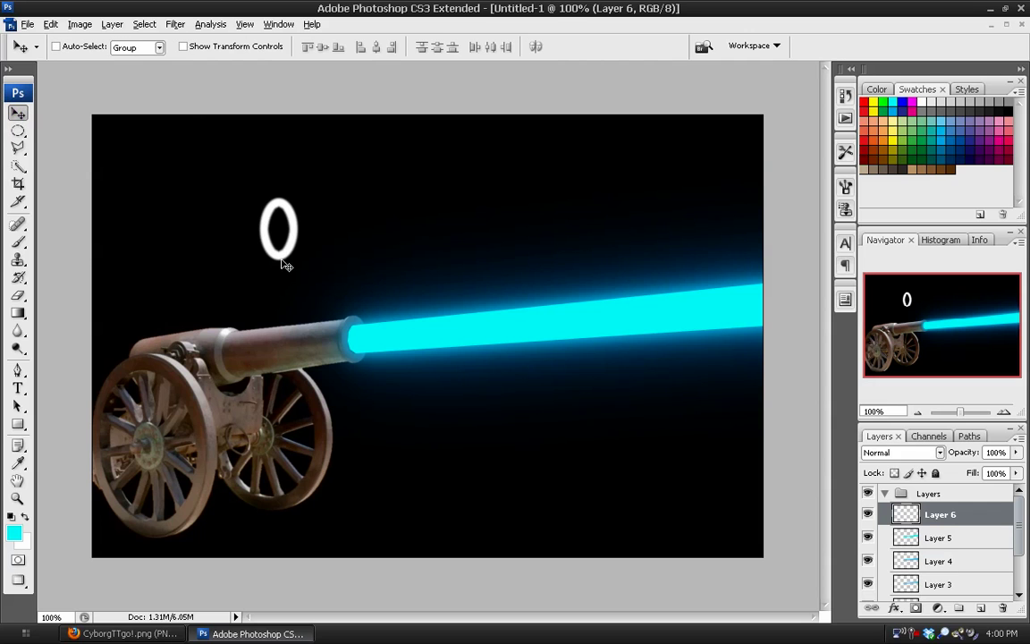
- Move the ring to the beam's right end, then duplicate it leftward at 95% scale
left_click_drag(285, 263, 751, 342)
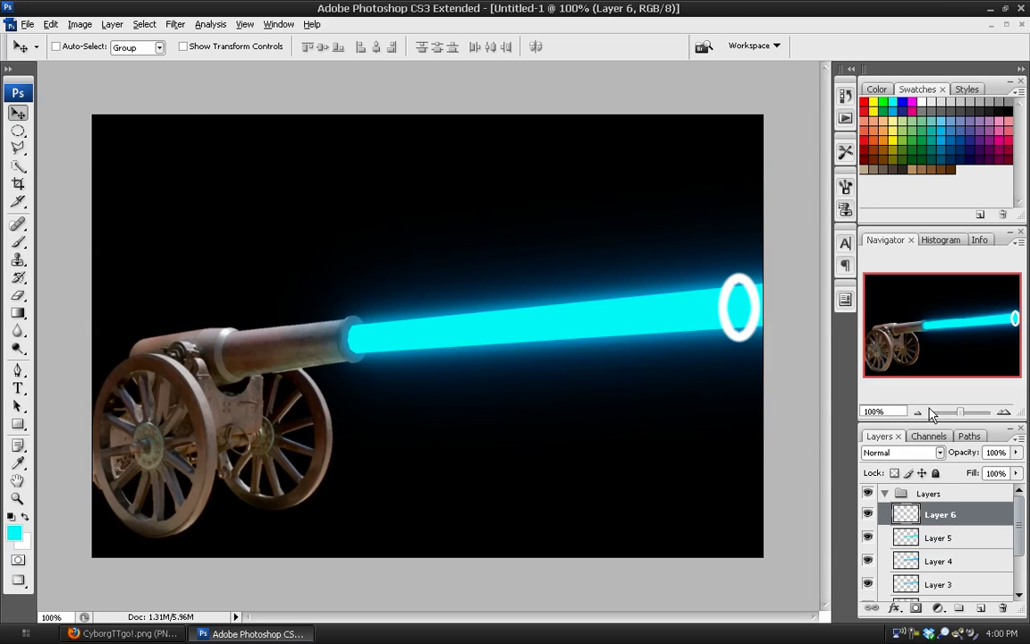
left_click_drag(954, 534, 748, 480)
key("ctrl+j")
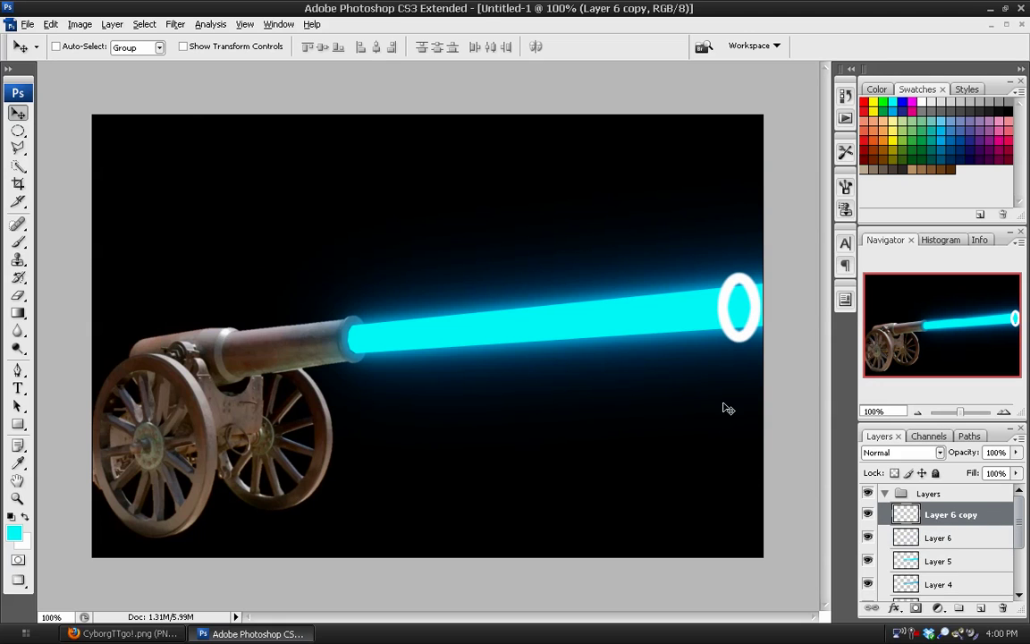
left_click_drag(731, 333, 690, 337)
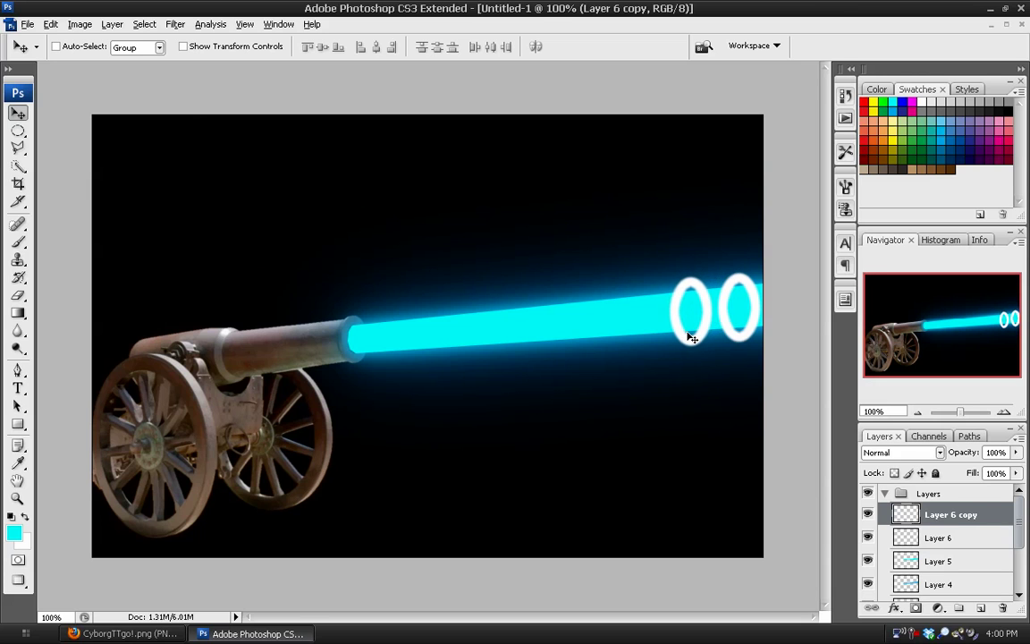
key("ctrl+t")
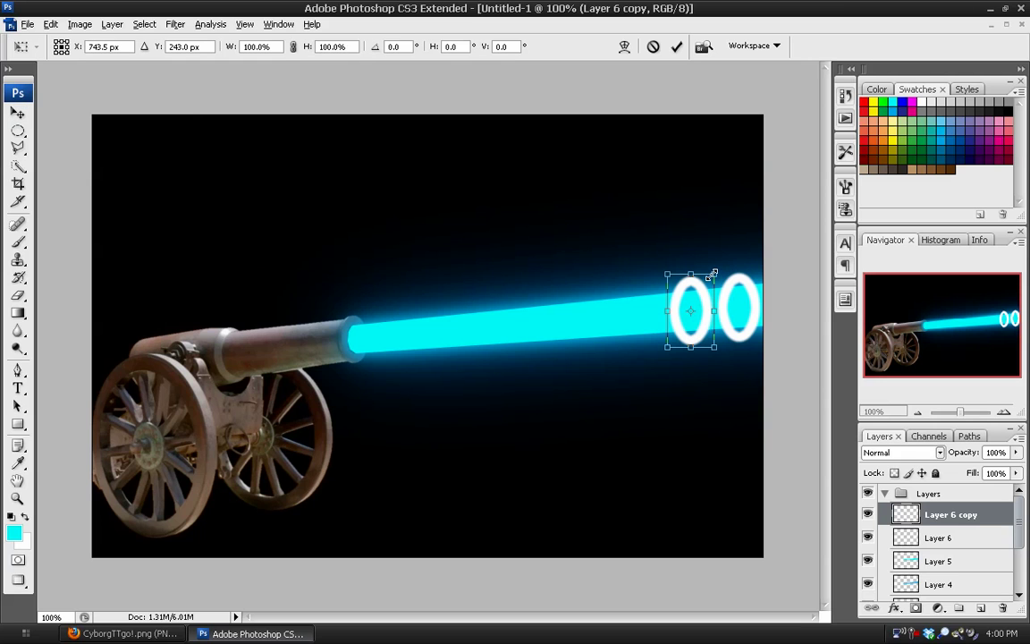
left_click_drag(715, 272, 711, 279)
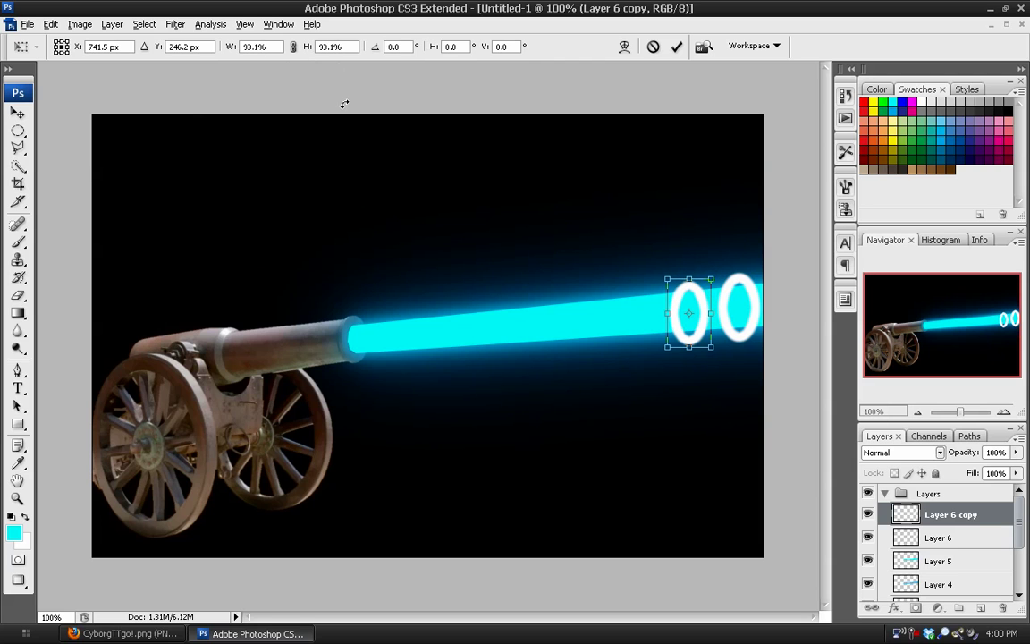
left_click(261, 46)
type("95")
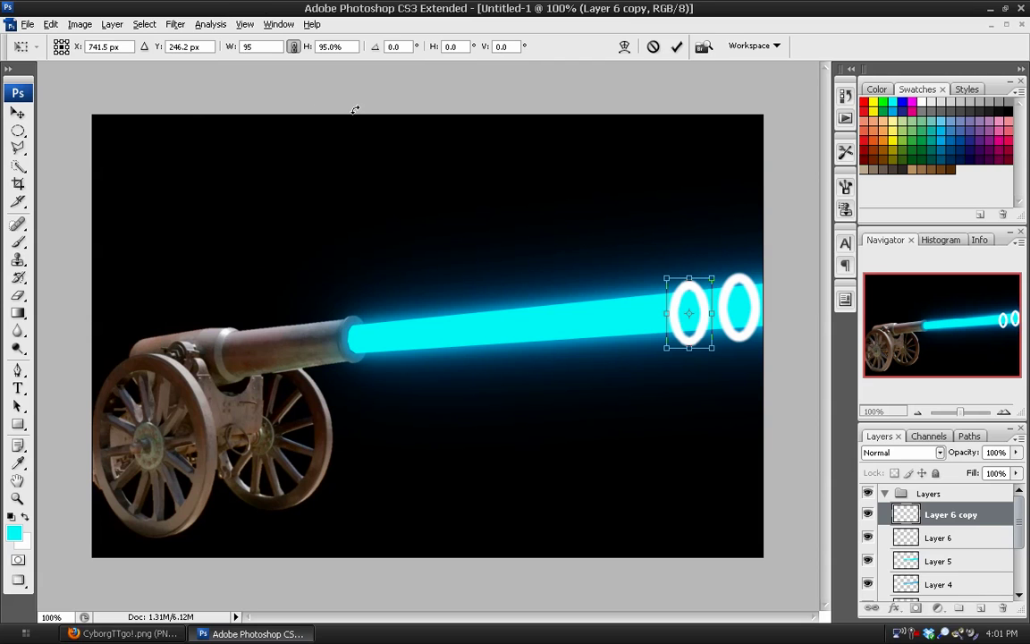
left_click(677, 47)
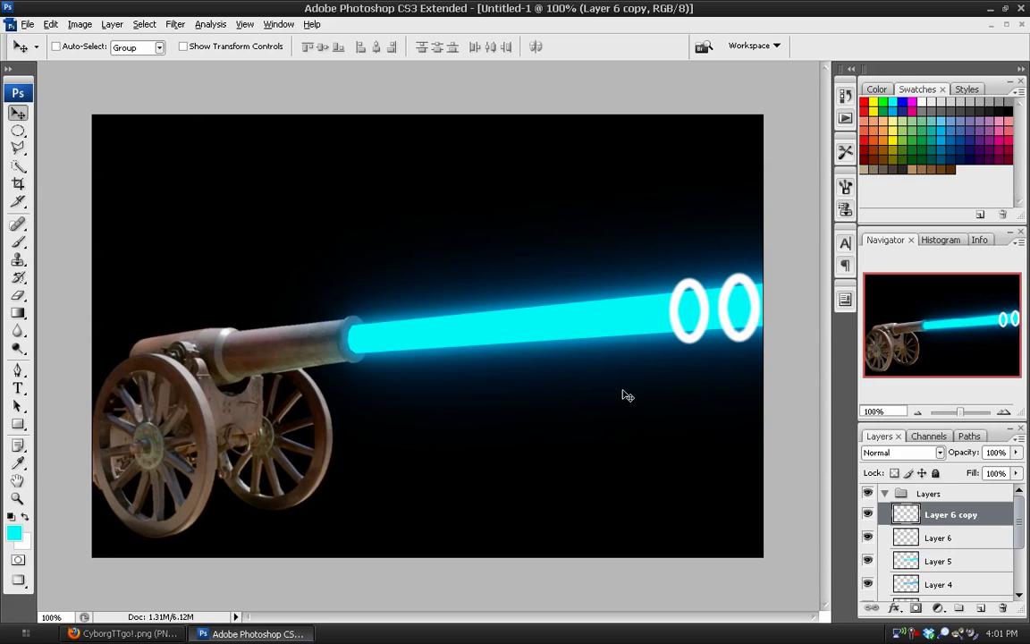
- Duplicate the ring again, shift it further left, and scale it down
key("ctrl+j")
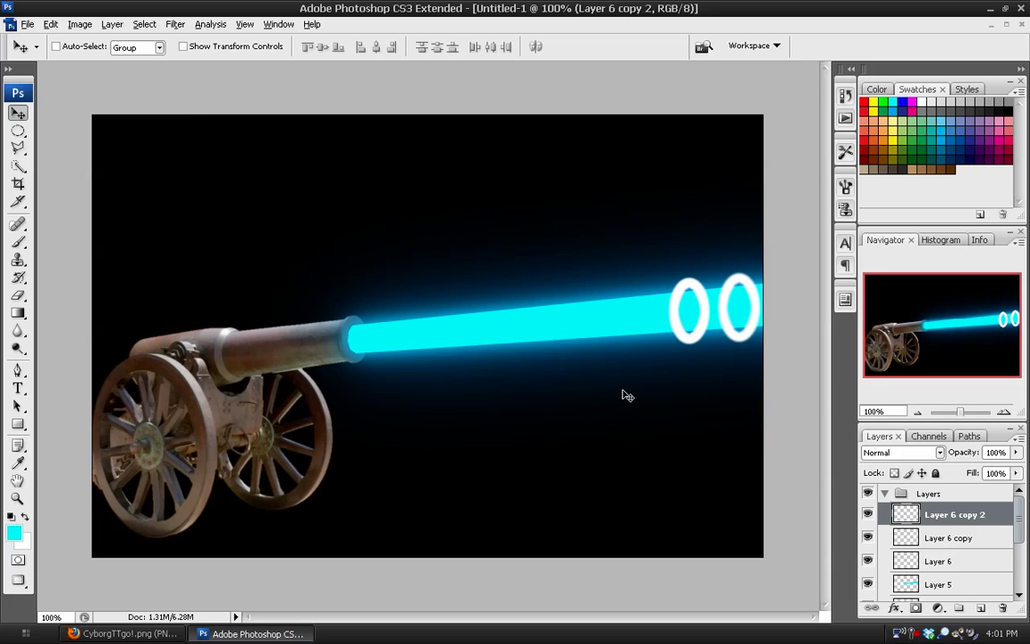
left_click_drag(670, 342, 642, 347)
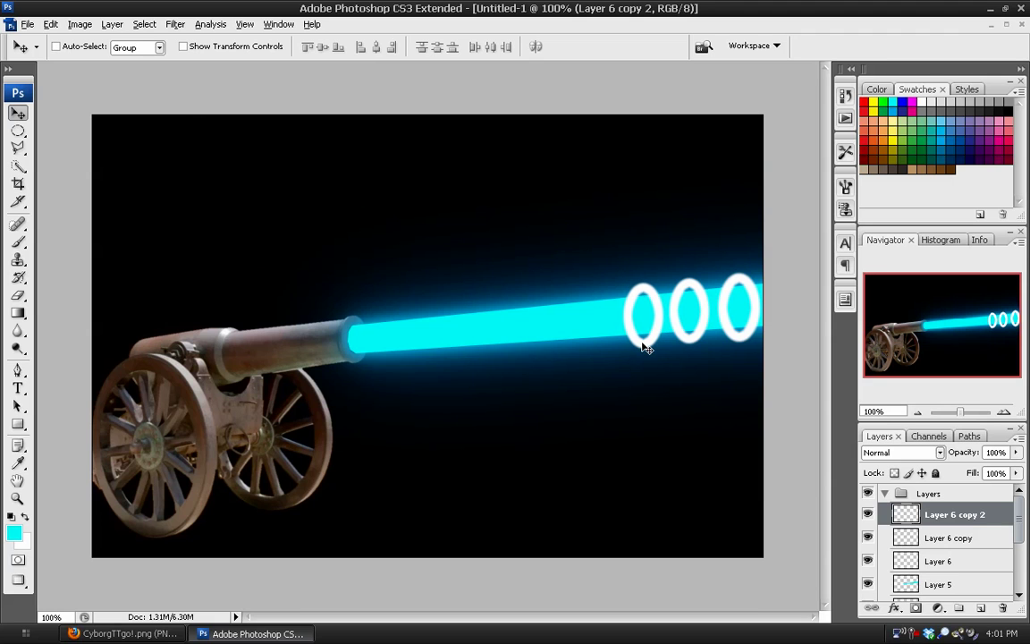
key("ctrl+t")
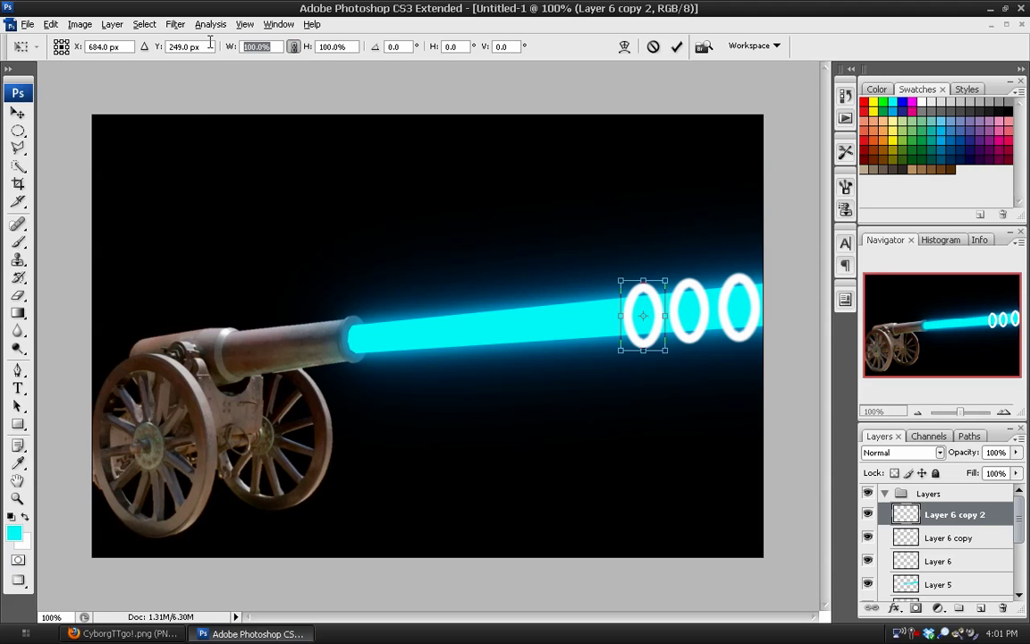
type("8")
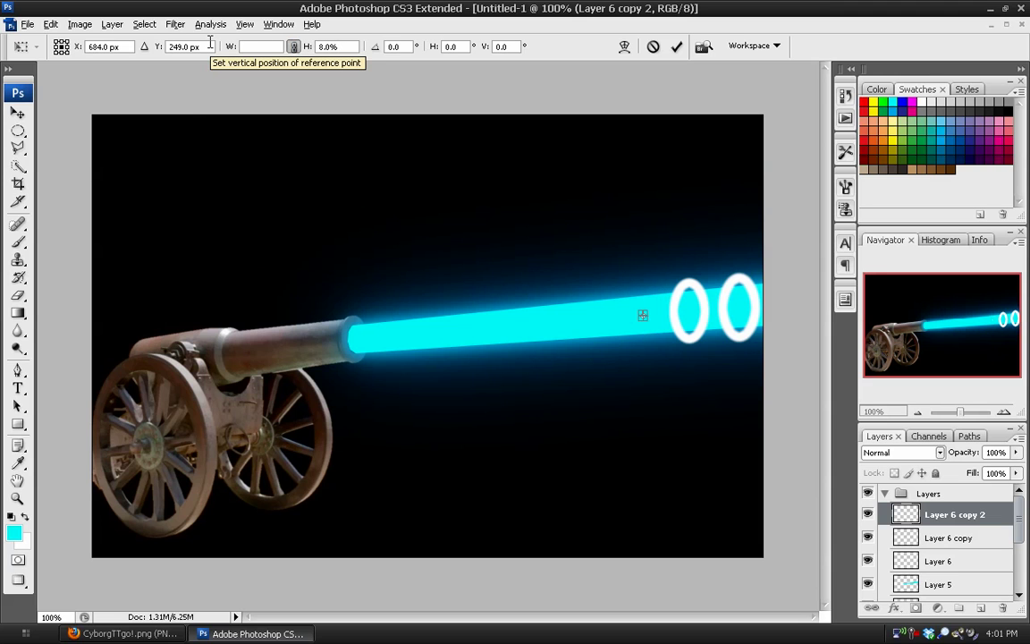
type("95")
left_click(677, 47)
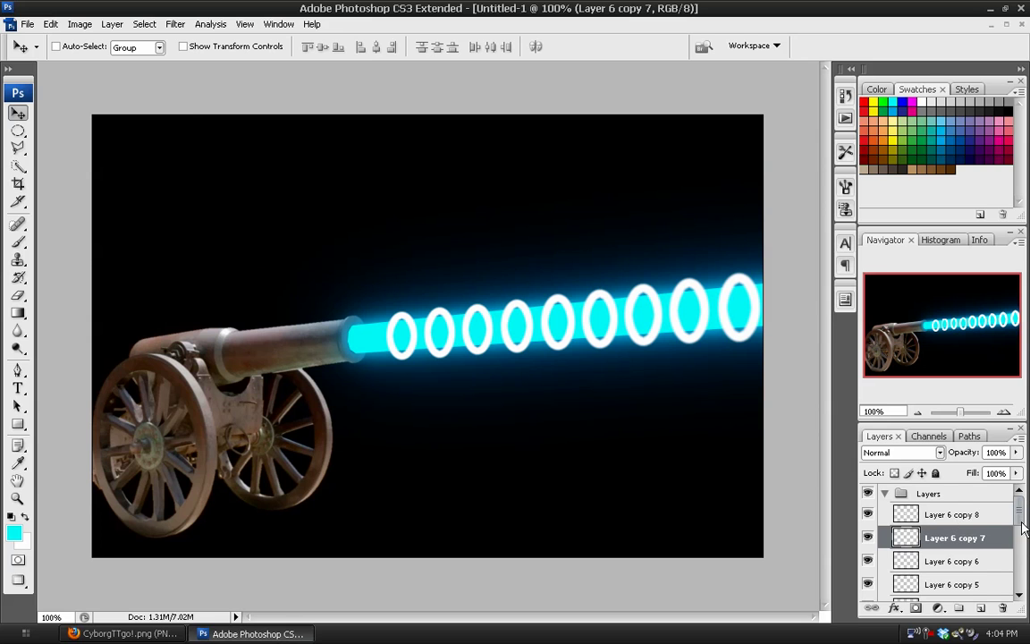
- Select all the ring layers, duplicate them, and drag the copies into a new Group 1
mouse_move(1020, 519)
left_mouse_down()
mouse_move(1020, 530)
mouse_move(1022, 520)
left_mouse_up()
left_click_drag(908, 514, 910, 563)
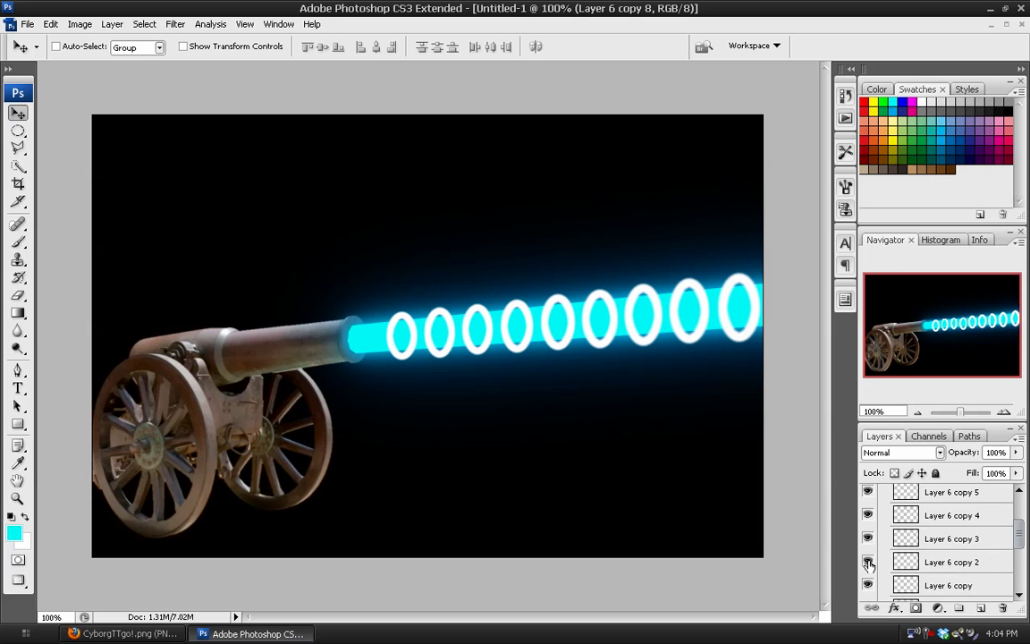
scroll(946, 553, "down", 2)
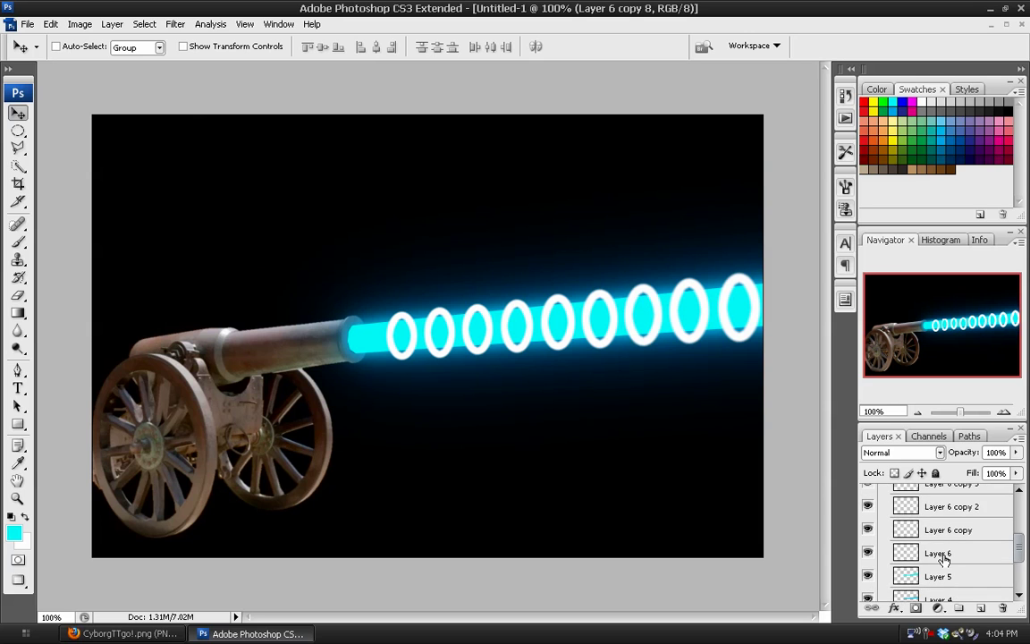
left_click(943, 557, "shift")
right_click(949, 531)
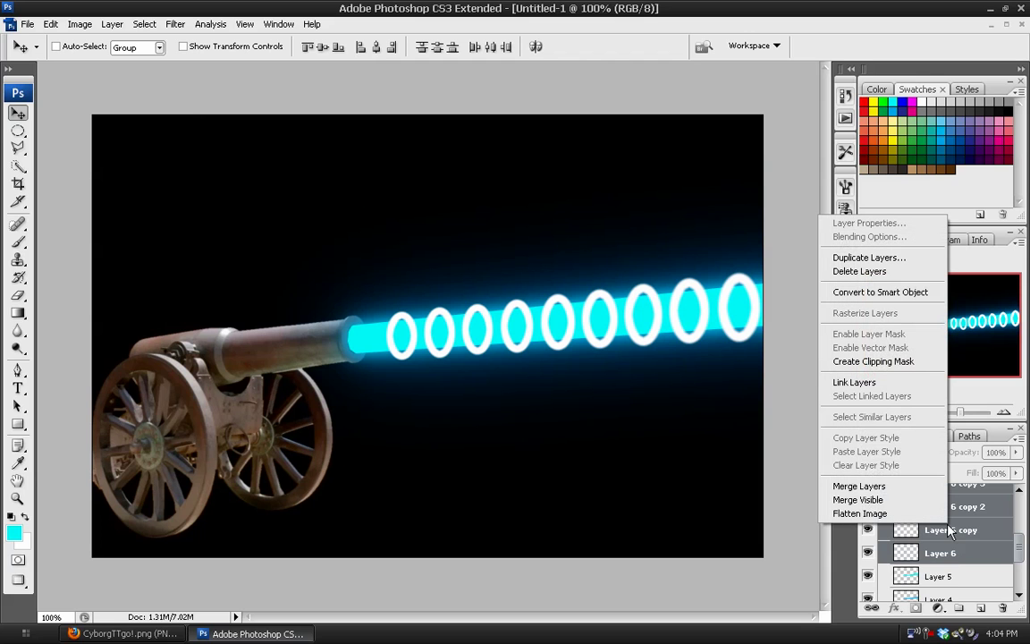
left_click(860, 257)
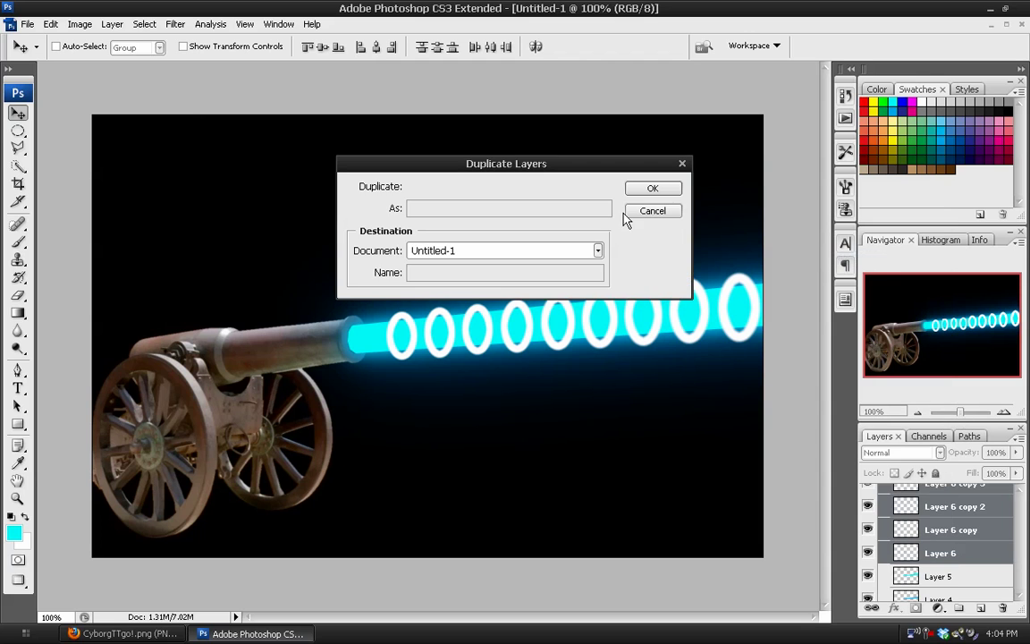
left_click(654, 189)
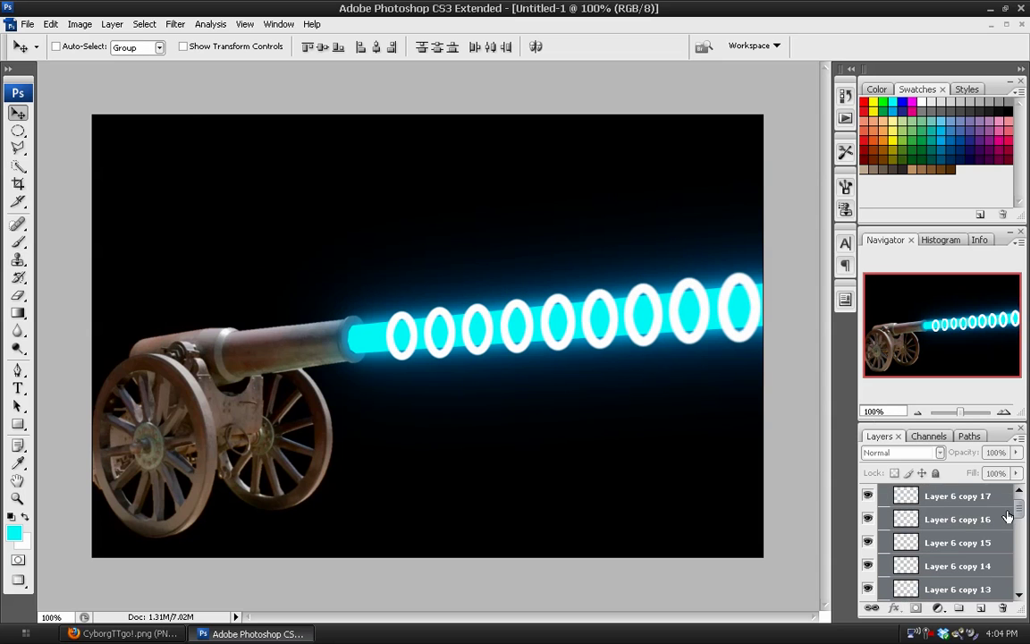
scroll(1019, 510, "up", 1)
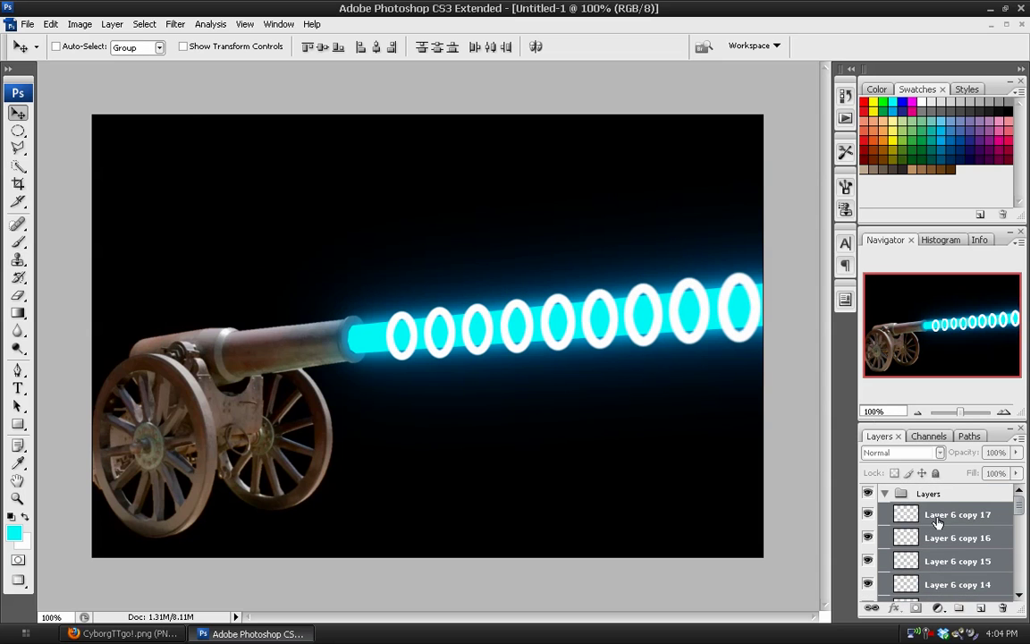
left_click_drag(941, 523, 959, 608)
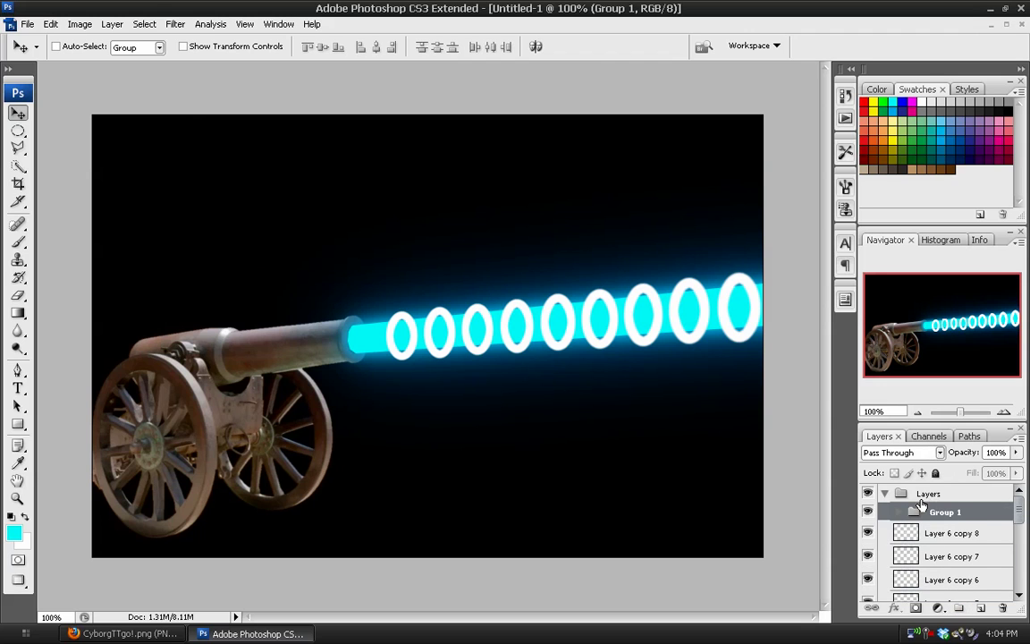
- Rename the group to 'RIngs' and duplicate it as RIngs copy
double_click(957, 520)
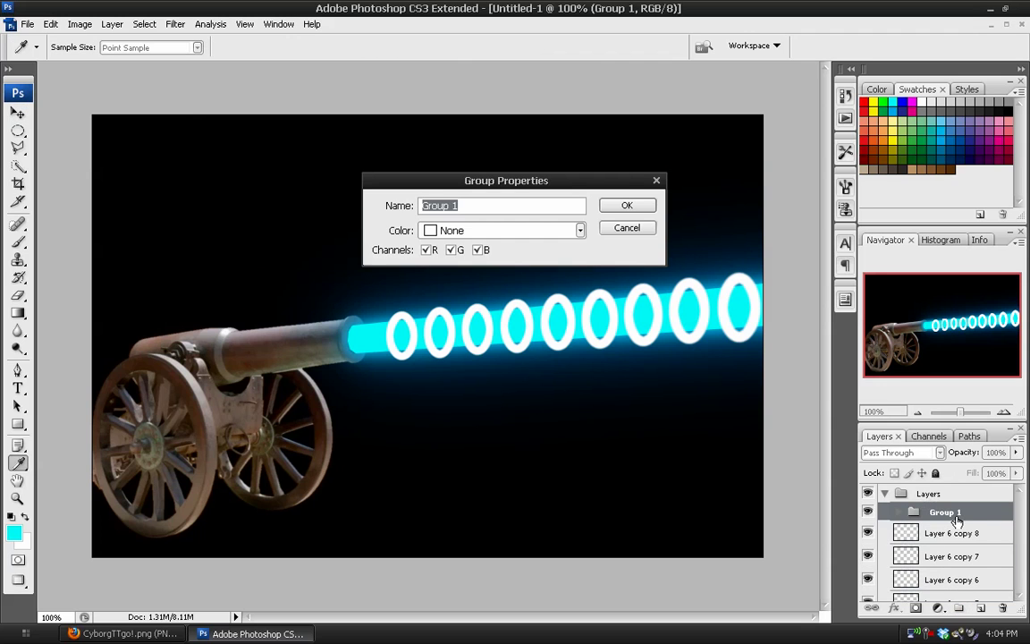
type("RIngs")
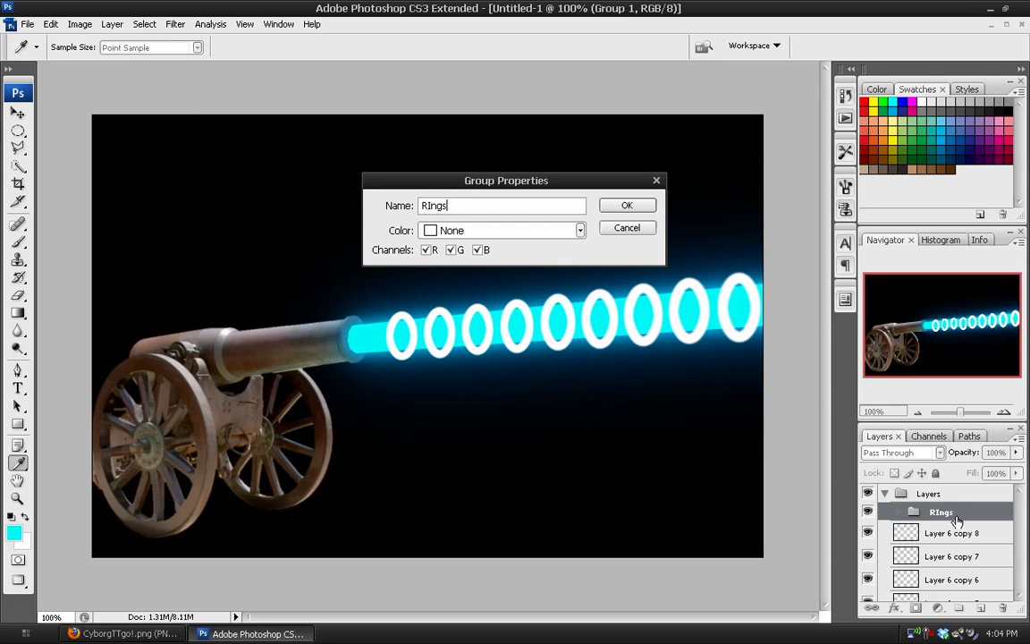
key("Return")
key("v")
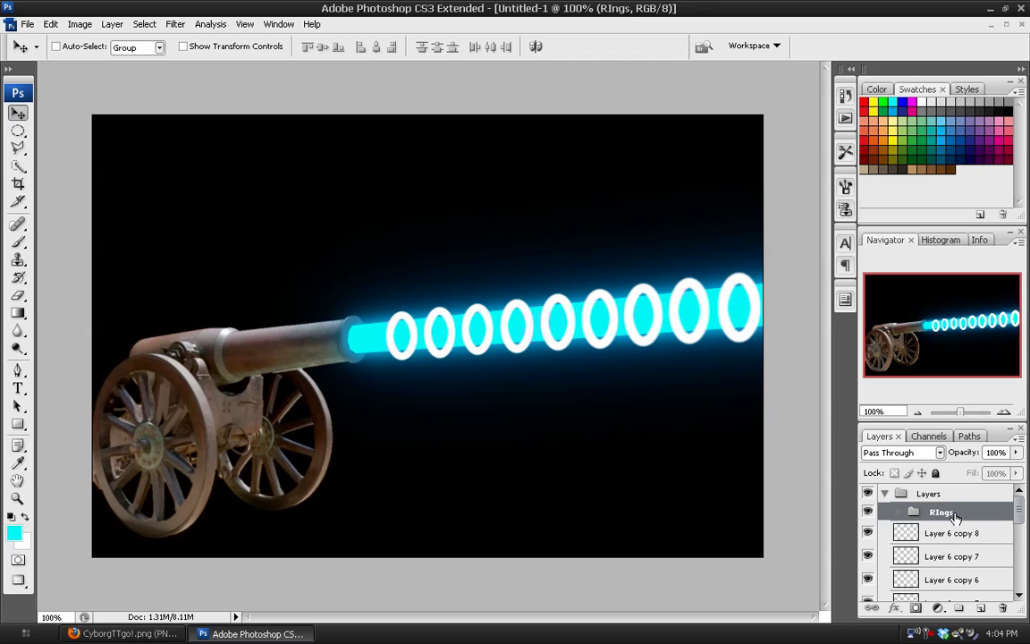
right_click(955, 517)
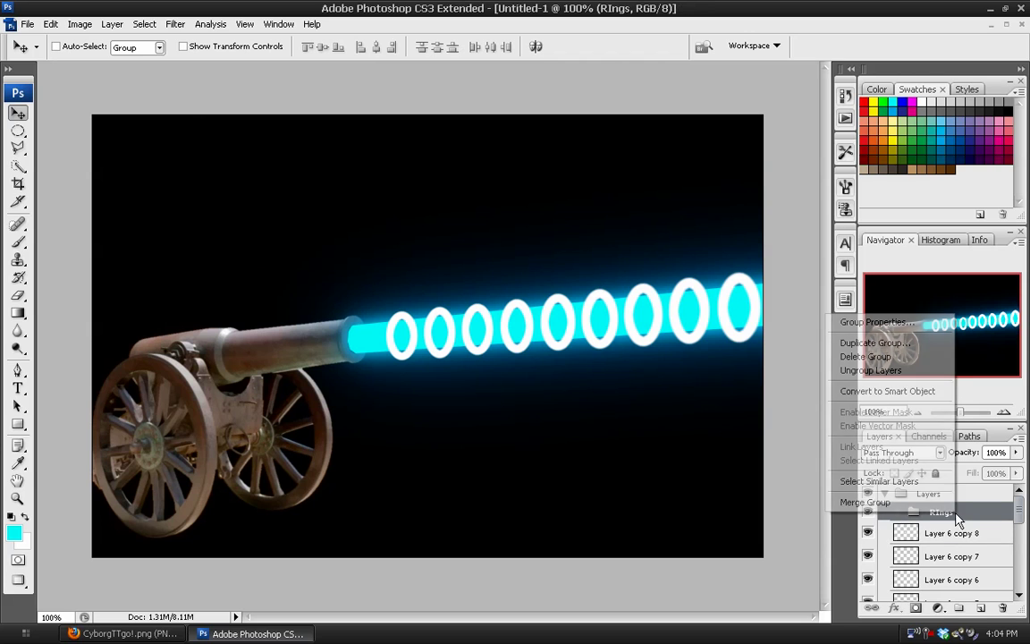
left_click(875, 341)
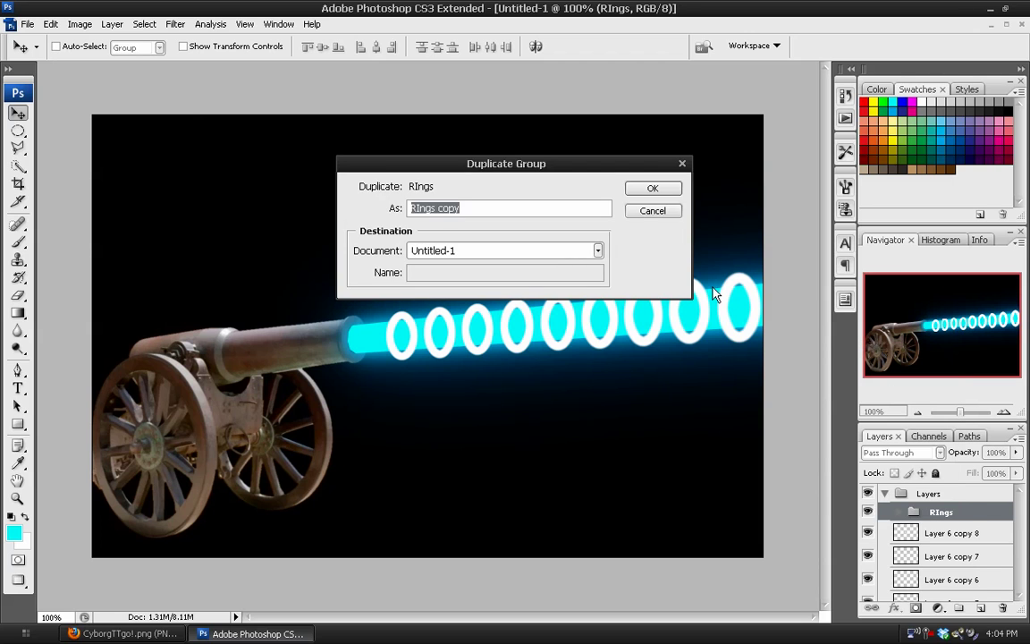
left_click(653, 188)
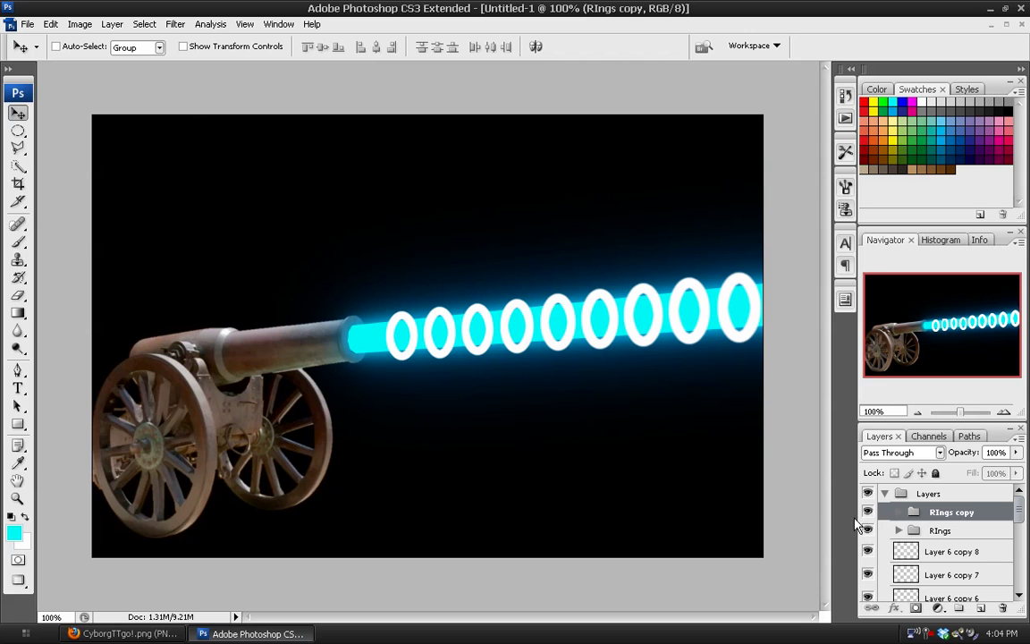
- Merge RIngs copy into one layer, place the hidden RIngs group above it, and select it
right_click(936, 517)
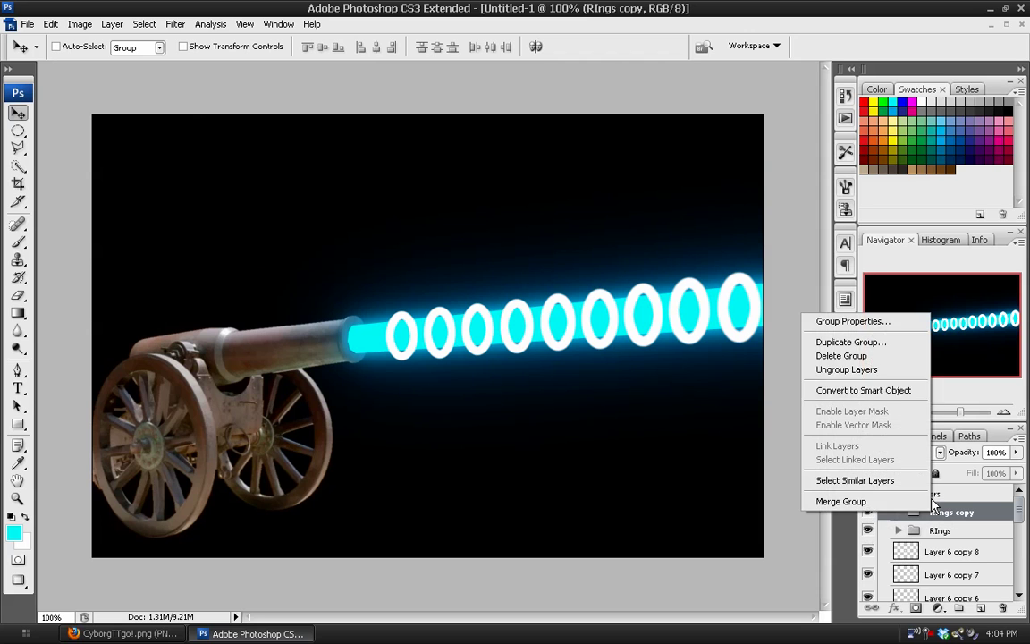
left_click(870, 500)
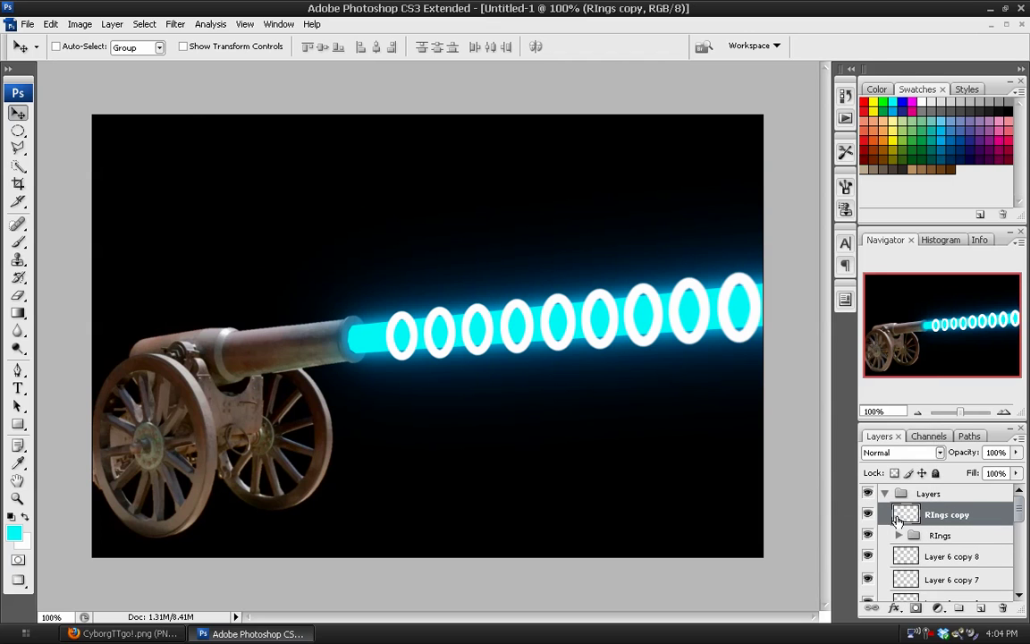
left_click_drag(948, 535, 944, 512)
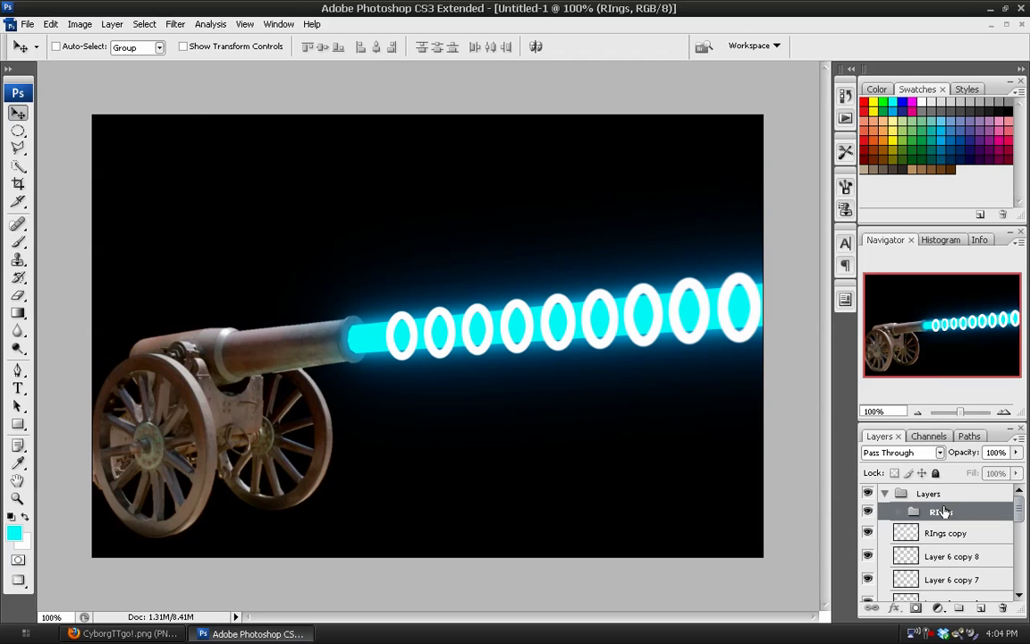
left_click(868, 512)
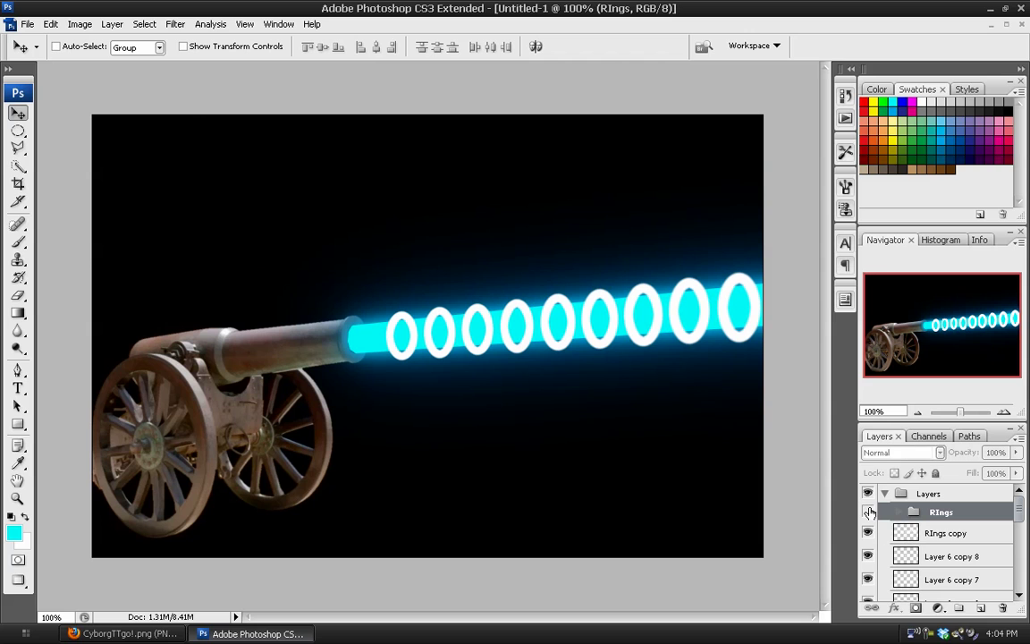
left_click(938, 535)
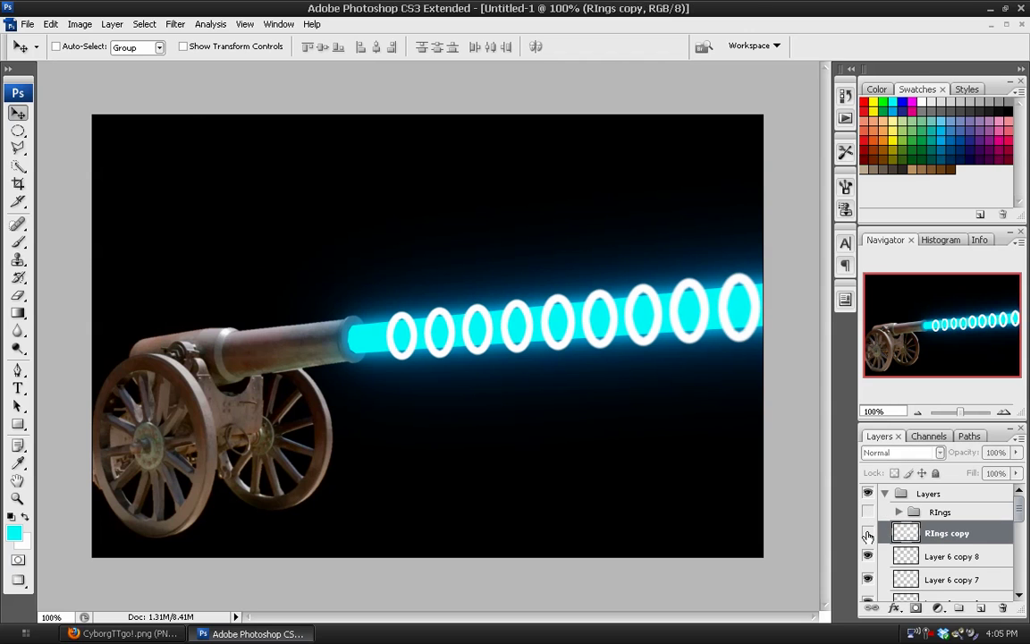
- Load the cyan beam on Layer 5 as a selection and contract it by 2 px
left_click(962, 553)
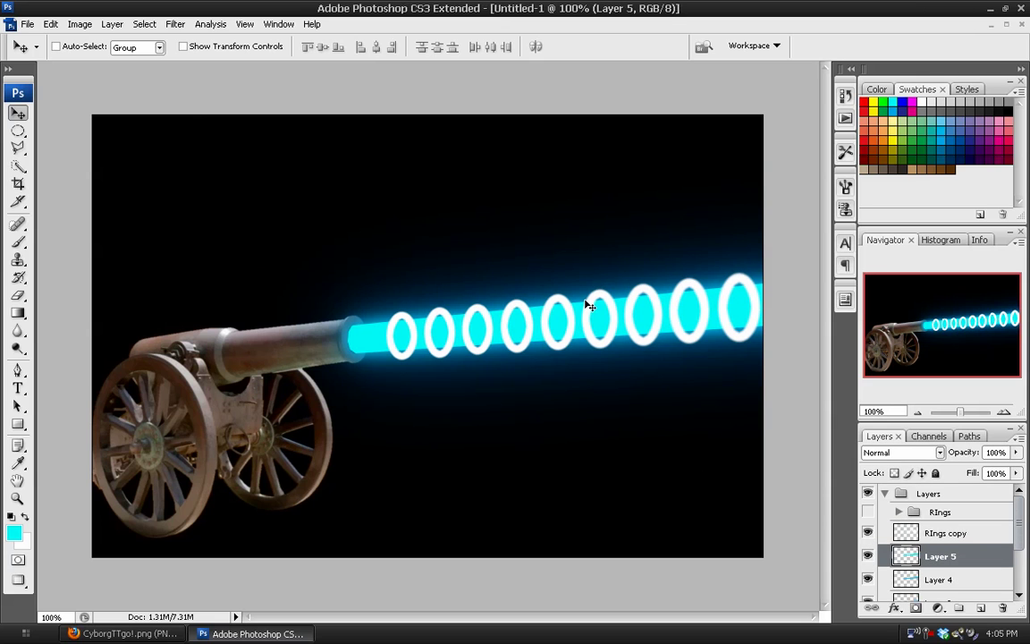
scroll(966, 512, "down", 1)
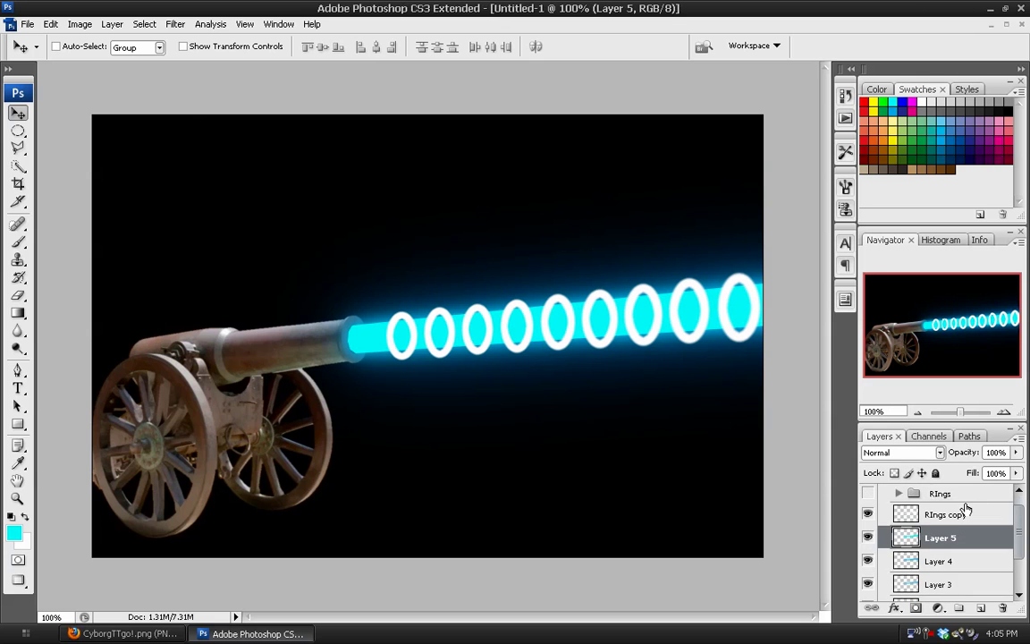
scroll(948, 545, "up", 1)
left_click(867, 534)
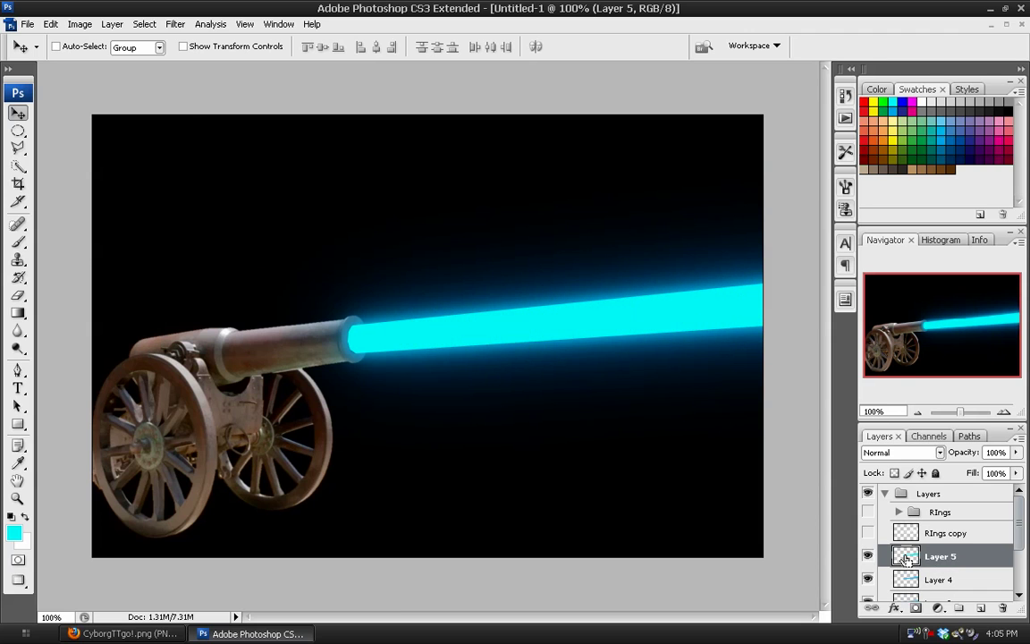
left_click(906, 558, "ctrl")
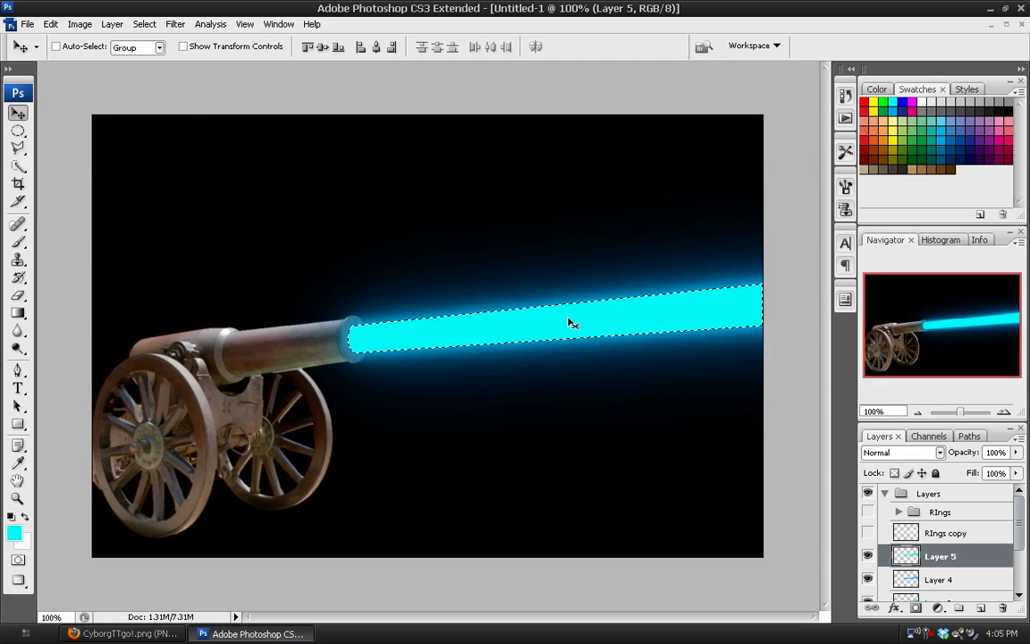
left_click(177, 26)
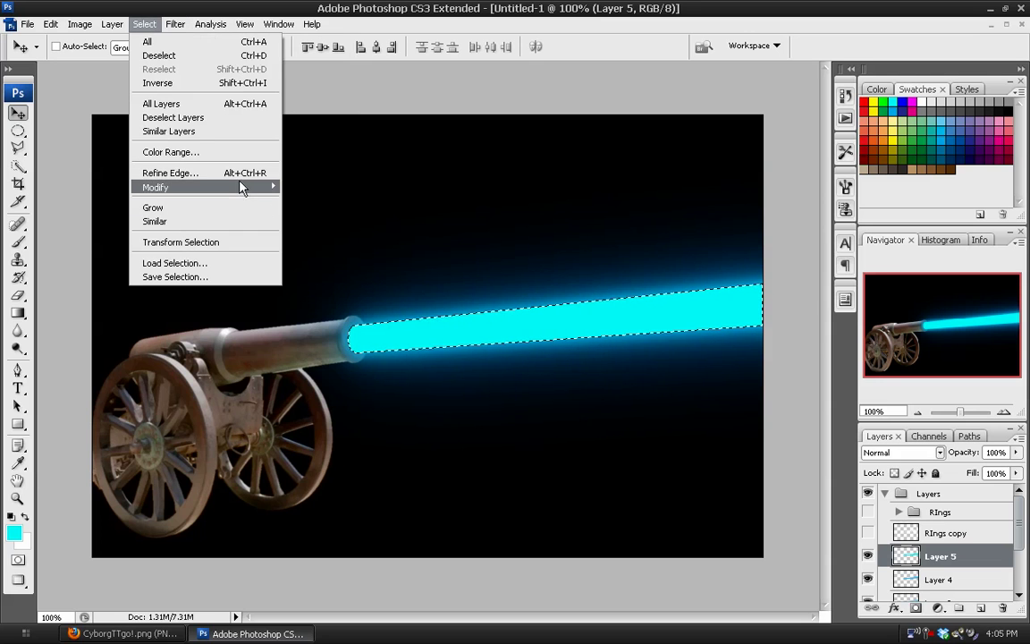
mouse_move(246, 187)
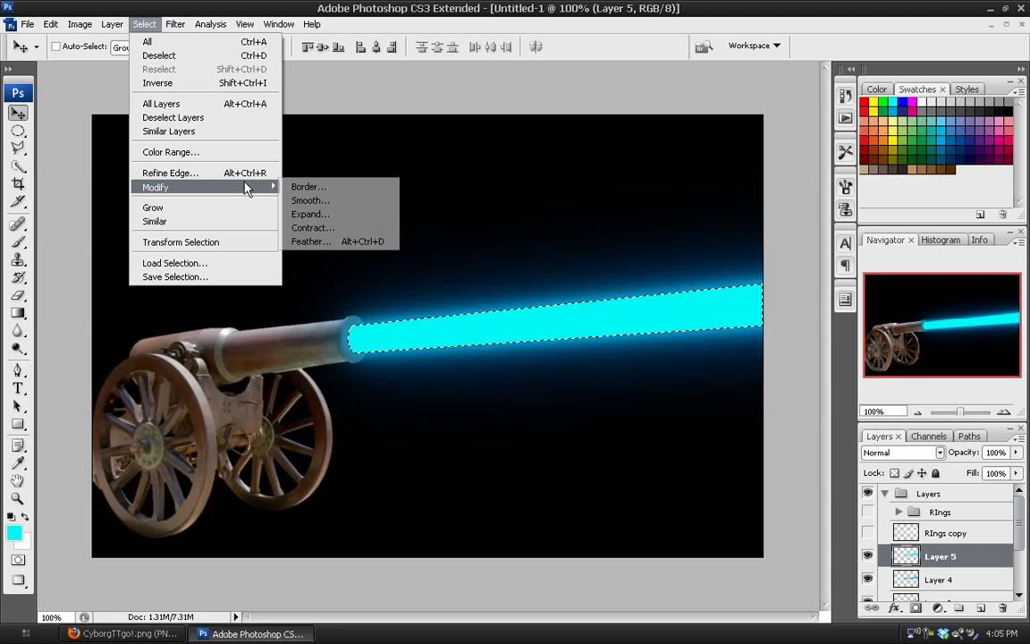
left_click(304, 228)
type("8")
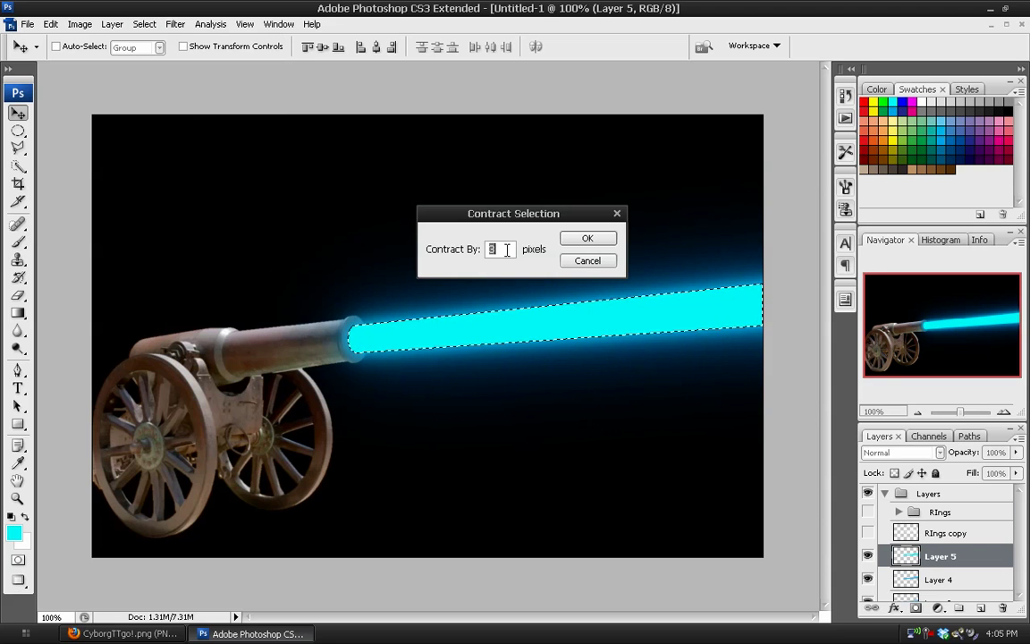
key("BackSpace")
type("2")
left_click(588, 238)
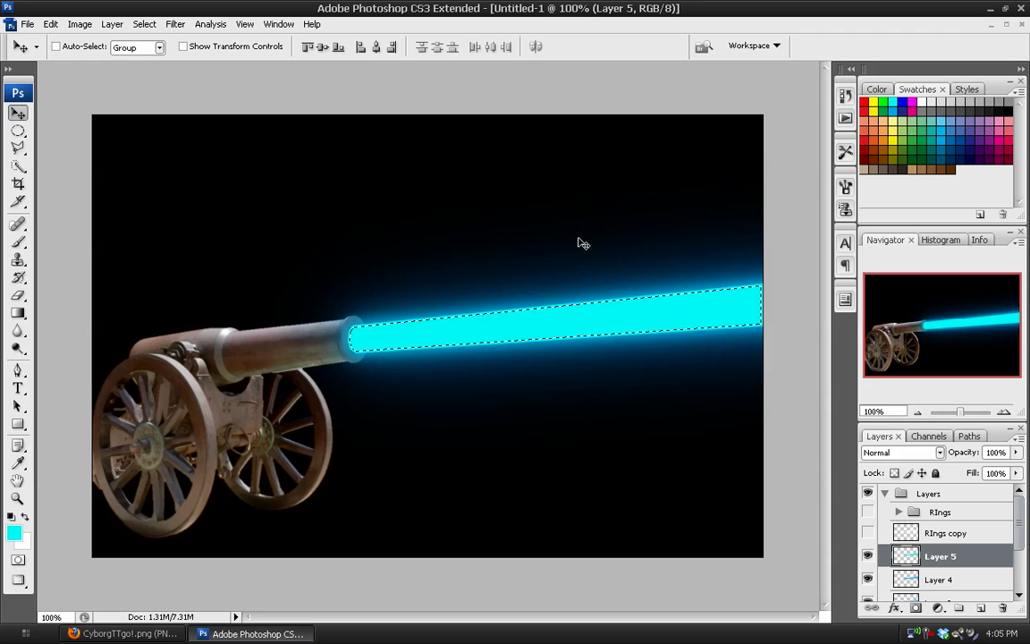
- Erase the ring parts over the beam on RIngs copy with a hard 19 px eraser, then deselect
left_click(869, 533)
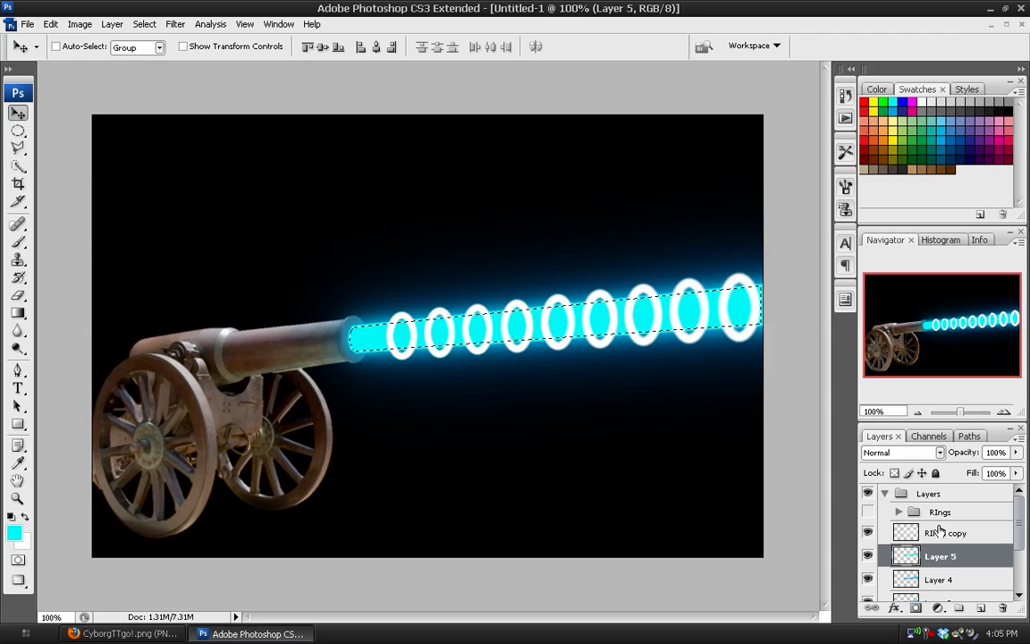
left_click(940, 531)
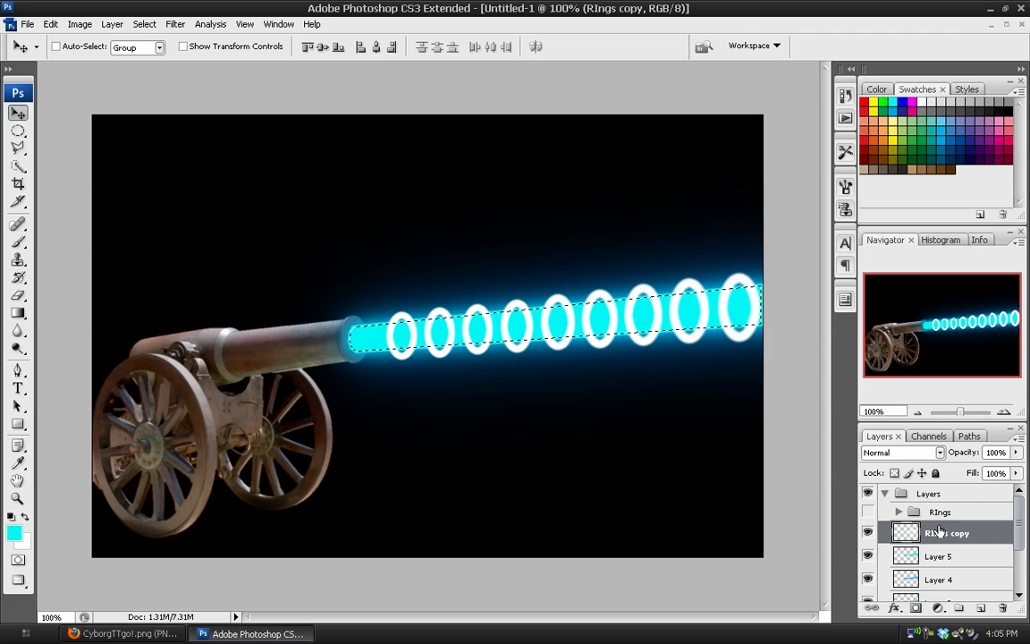
left_click(19, 294)
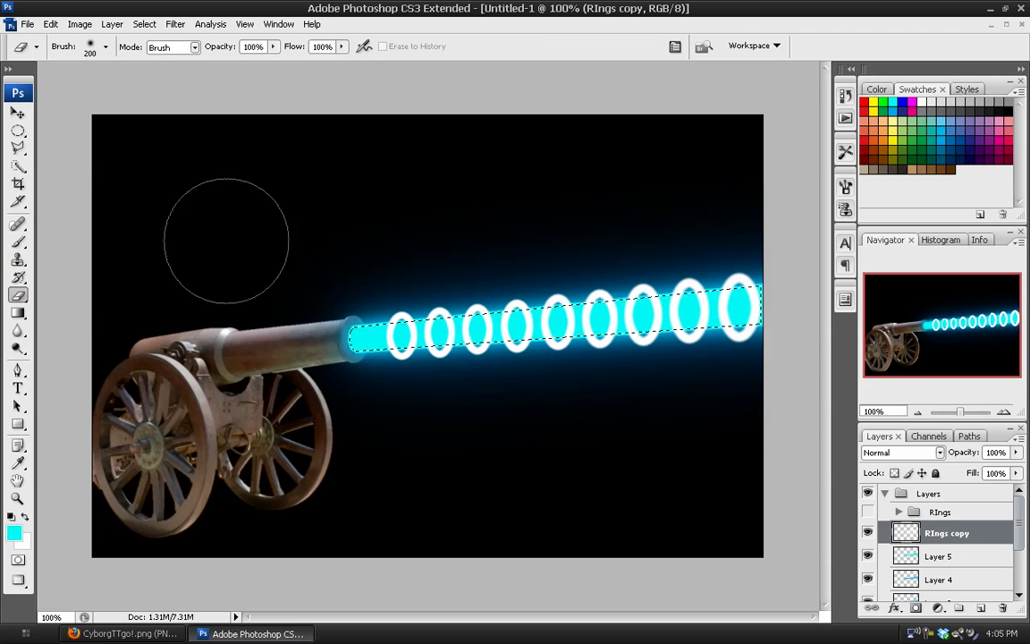
left_click(104, 46)
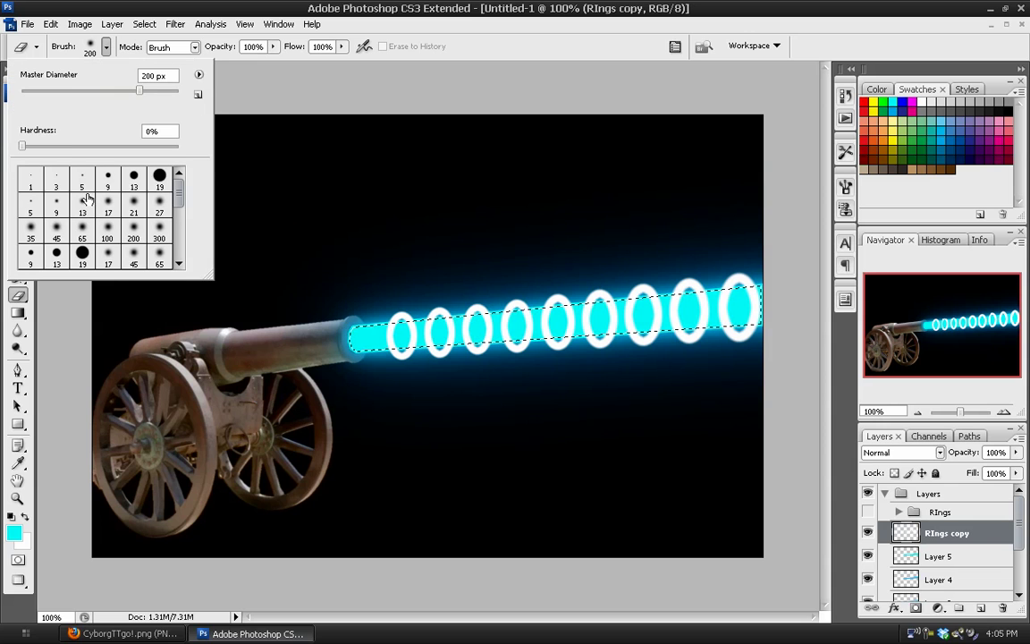
left_click(158, 176)
left_click(105, 47)
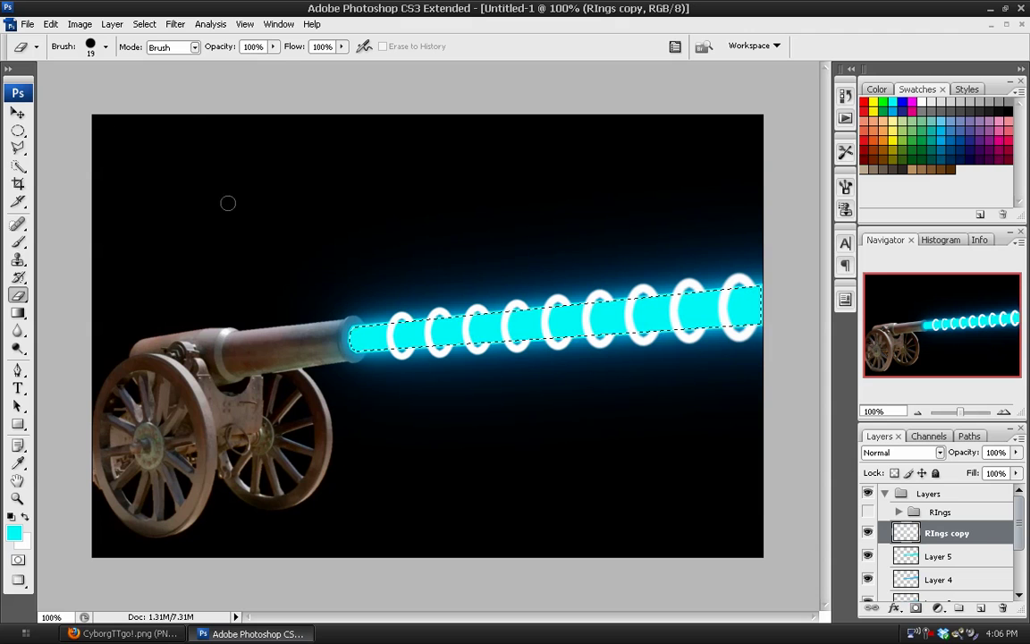
left_click(144, 24)
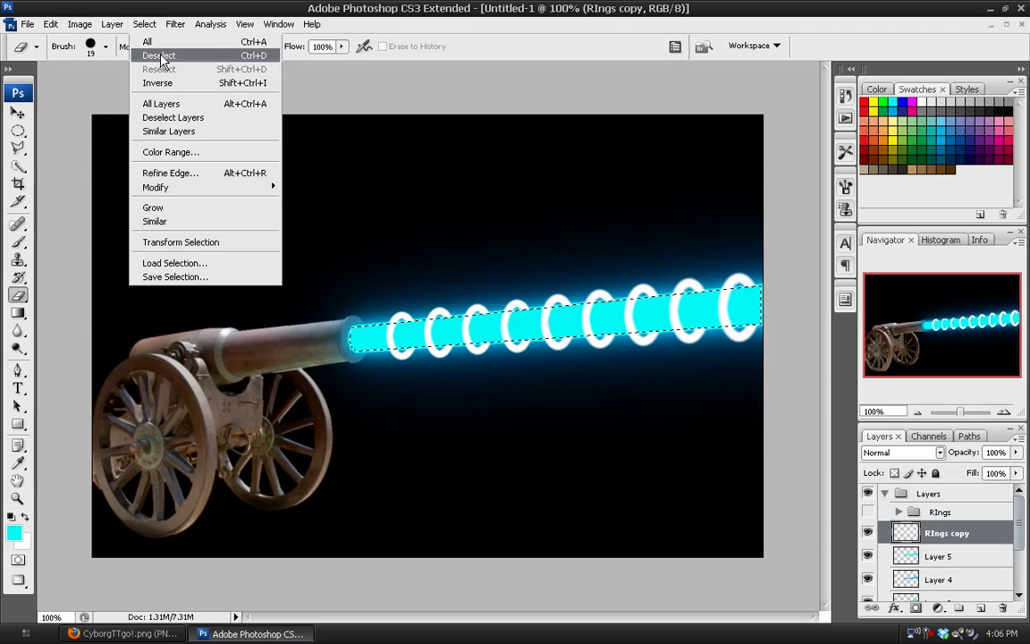
left_click(162, 57)
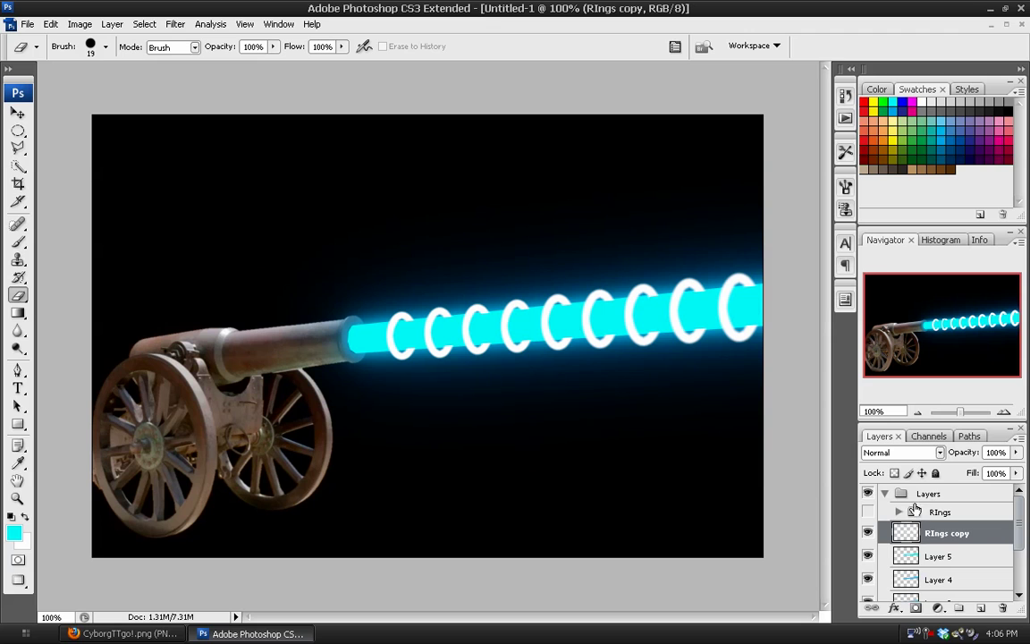
- Apply a slight Gaussian blur of about 1.1 px to the beam on Layer 5
scroll(850, 505, "down", 1)
key("alt+bracketleft")
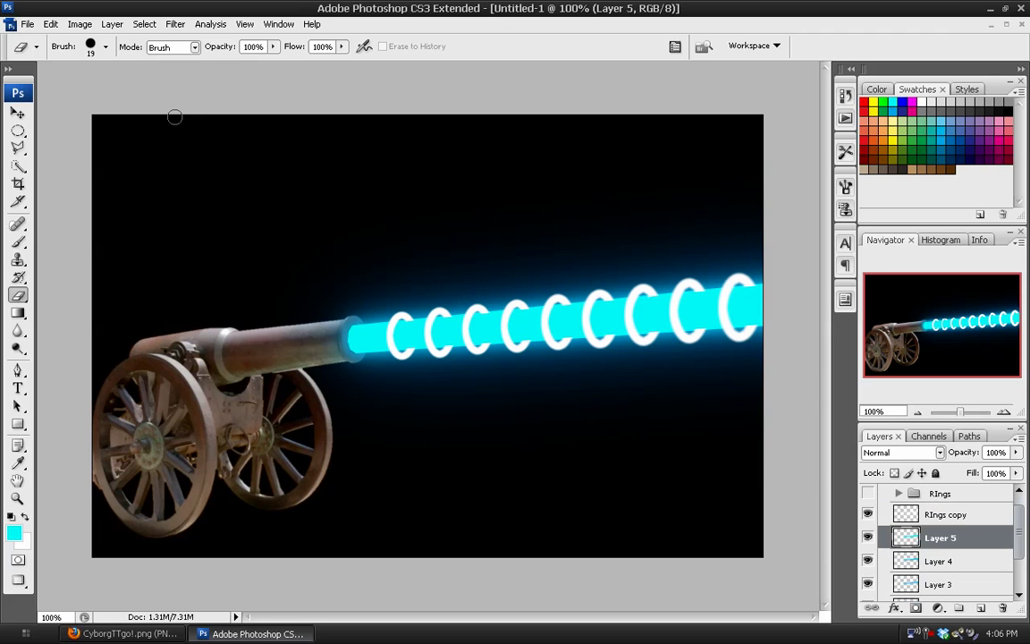
left_click(174, 24)
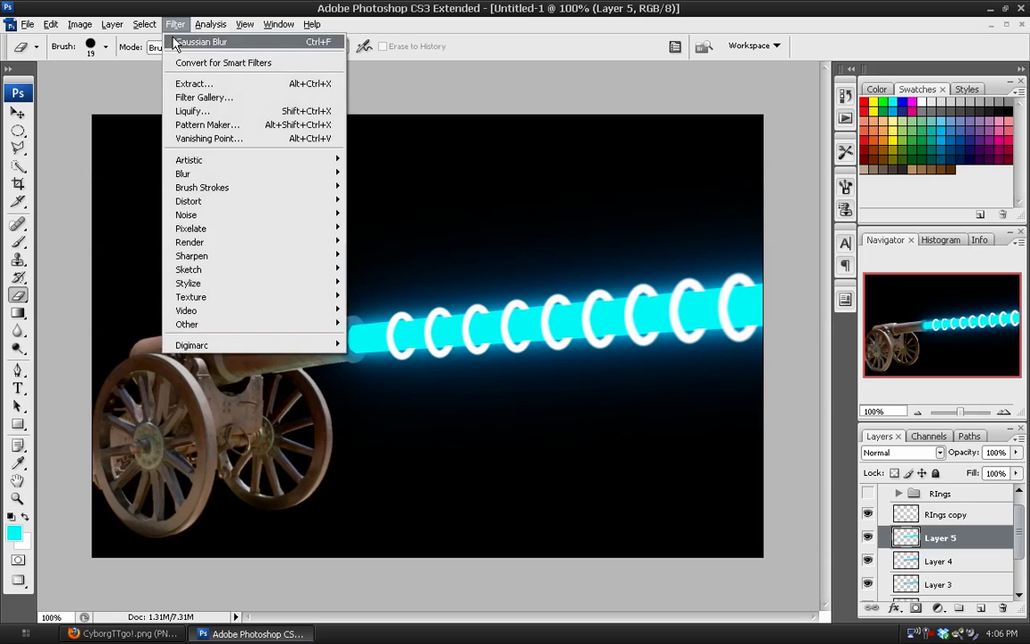
left_click(179, 41)
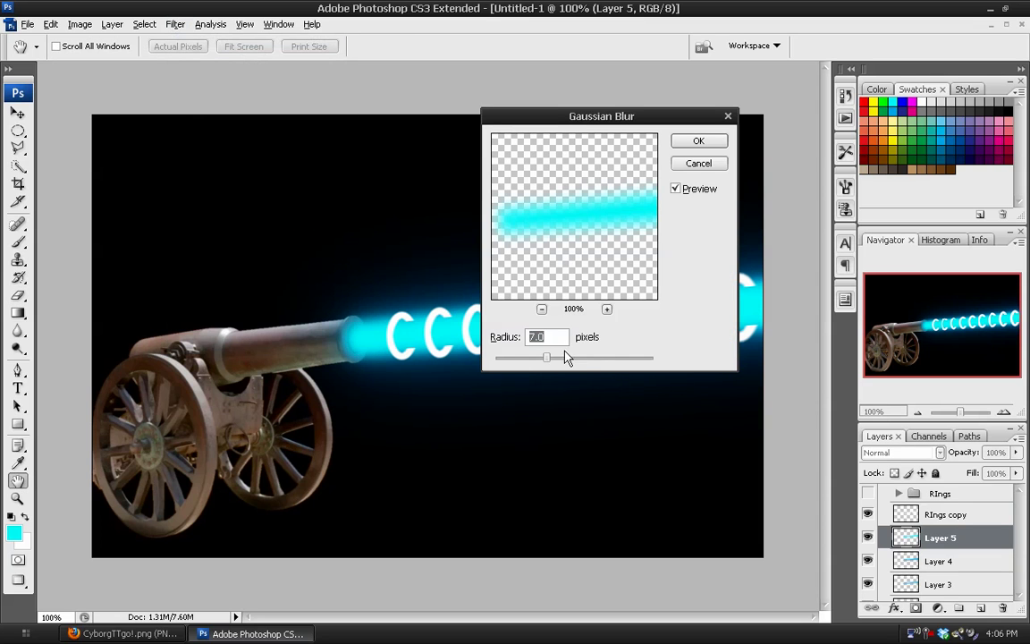
left_click_drag(510, 362, 494, 361)
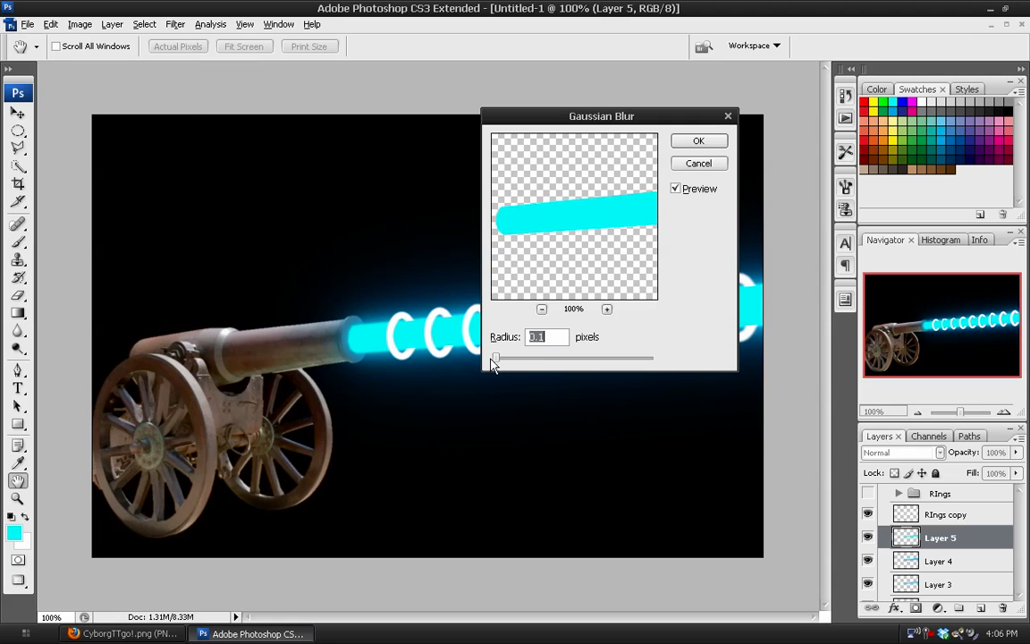
key("Up")
key("Up")
key("Up")
key("Up")
key("Up")
key("Up")
key("Up")
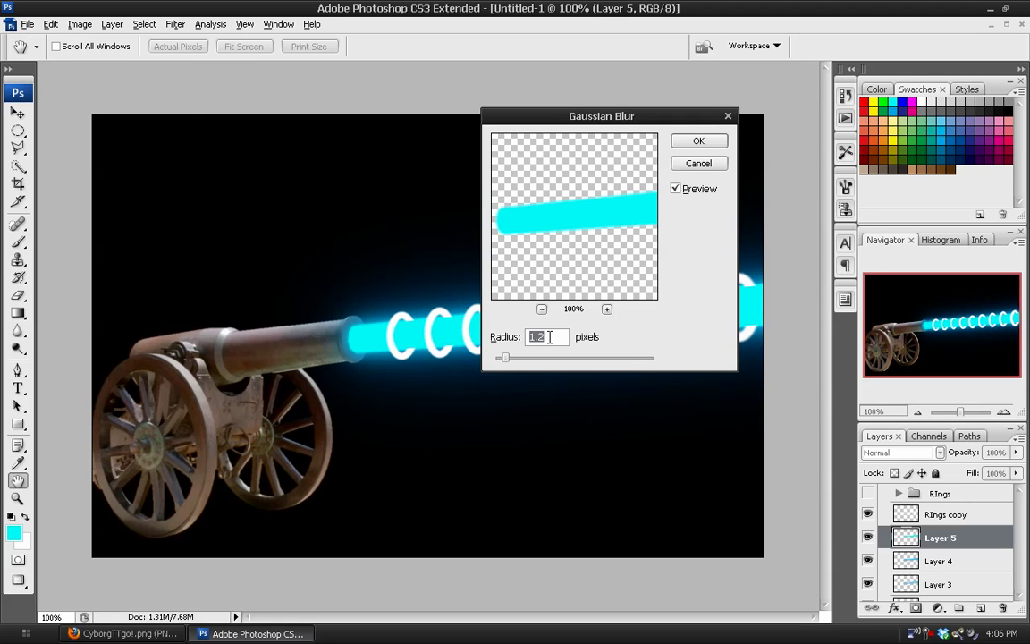
key("Down")
left_click(698, 141)
key("e")
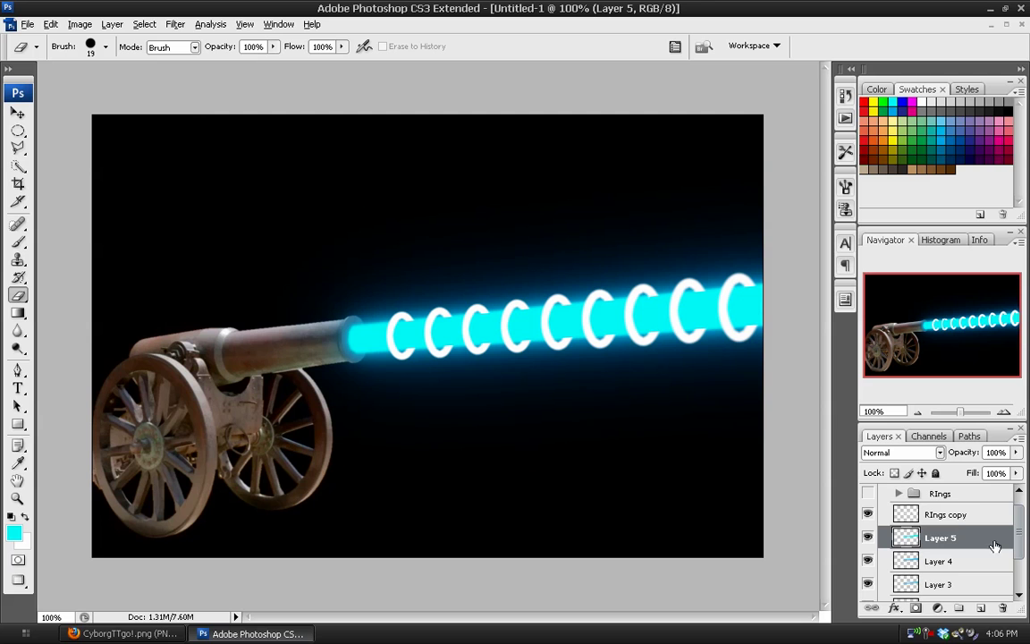
- Blur the RIngs copy rings with a 0.6 px Gaussian blur
left_click(943, 514)
left_click(184, 25)
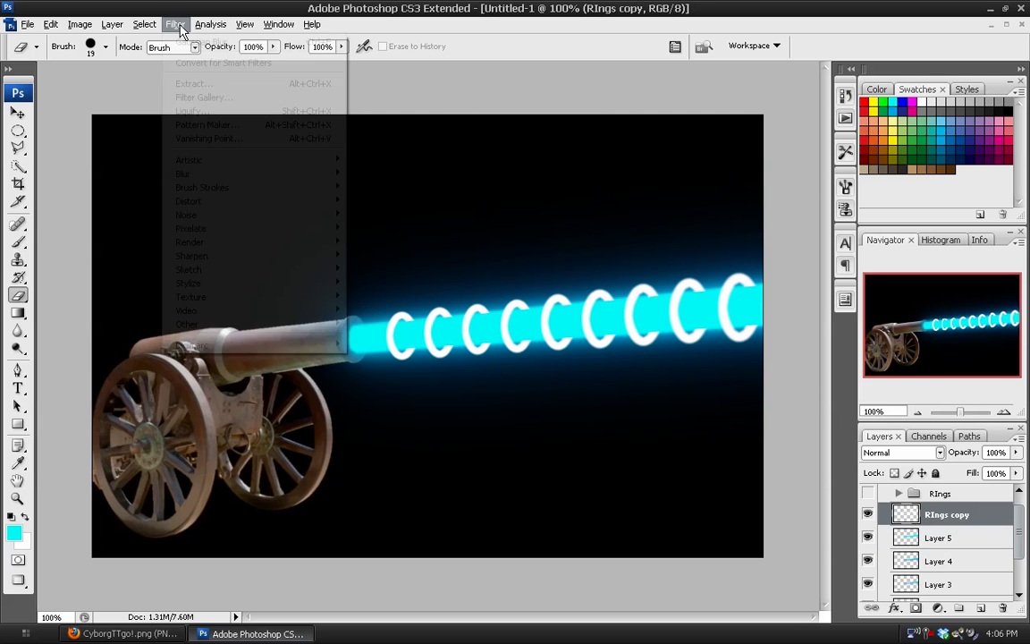
left_click(179, 41)
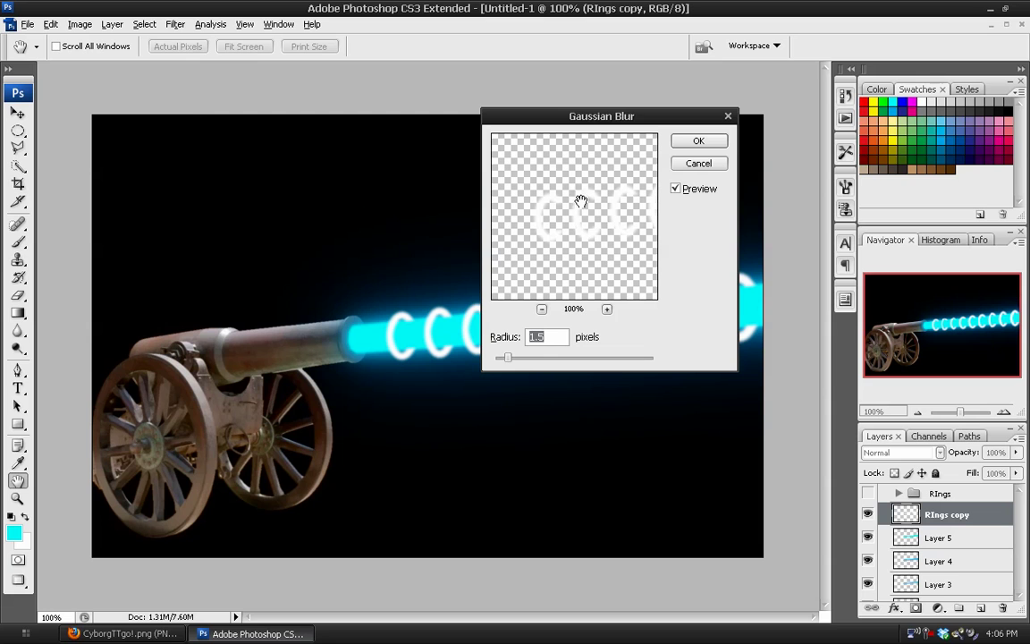
left_click_drag(584, 122, 829, 119)
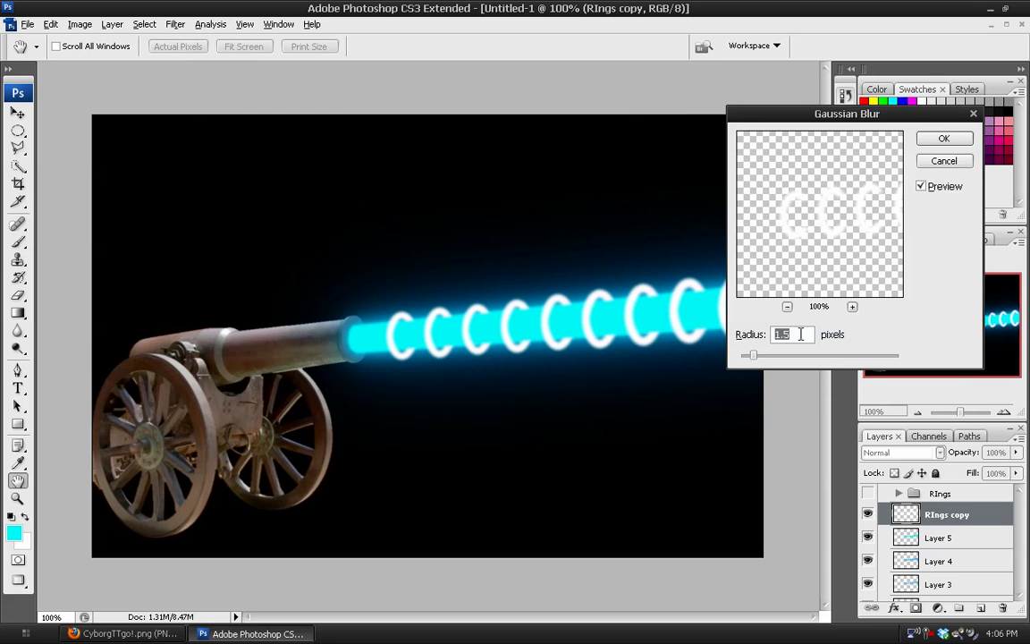
key("Down")
key("Down")
key("Down")
key("Down")
key("Down")
key("Down")
key("Down")
key("Down")
key("Down")
left_click(943, 139)
key("e")
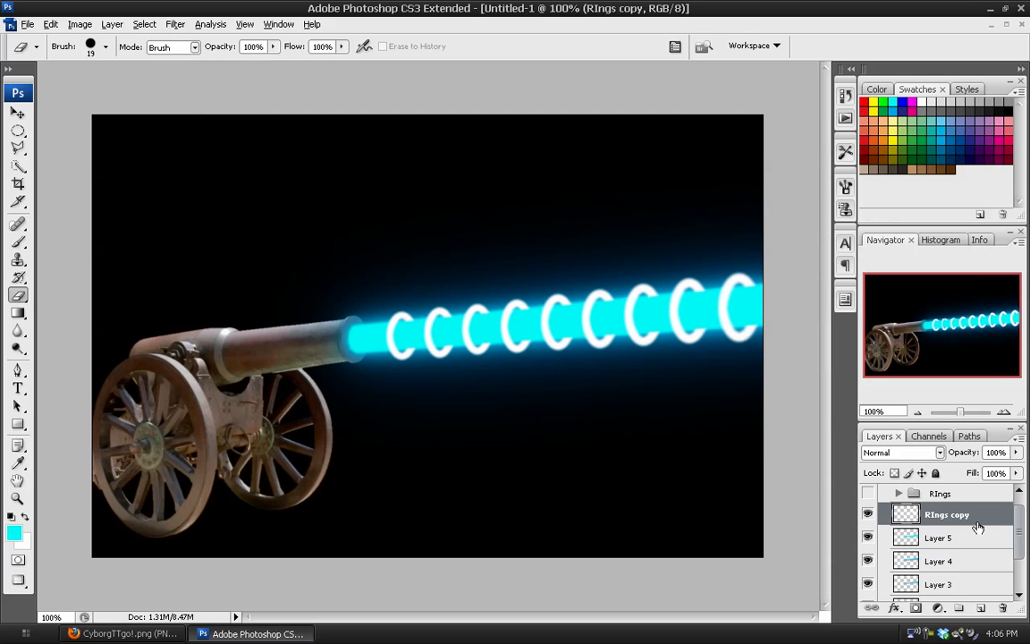
scroll(1022, 528, "down", 1)
- Duplicate RIngs copy twice with Ctrl+J and hide RIngs copy 2 and copy 3
scroll(1022, 528, "up", 2)
left_click(906, 548)
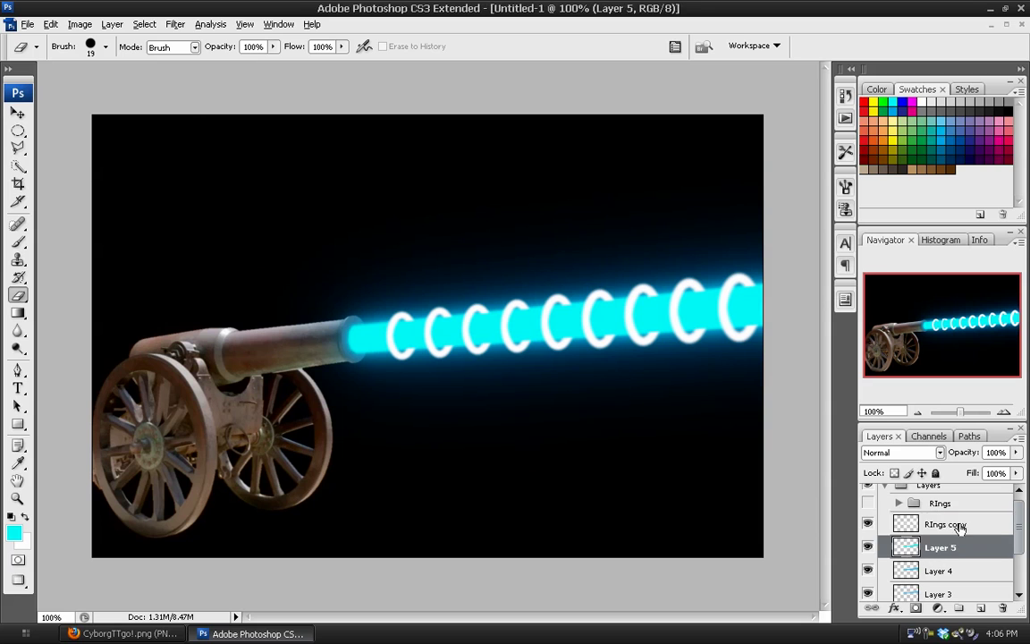
left_click(906, 524)
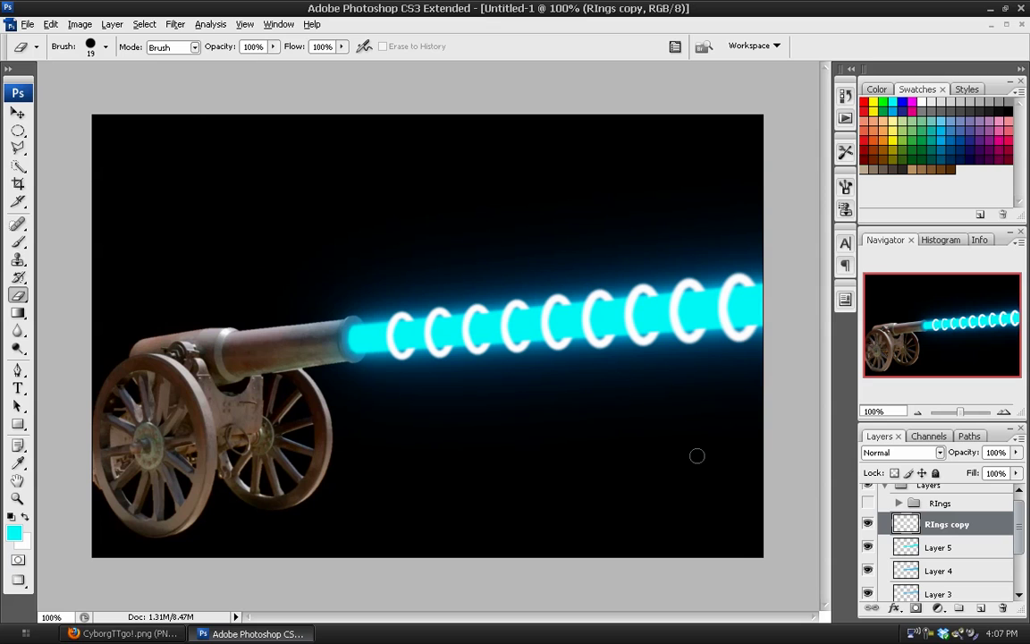
key("ctrl+j")
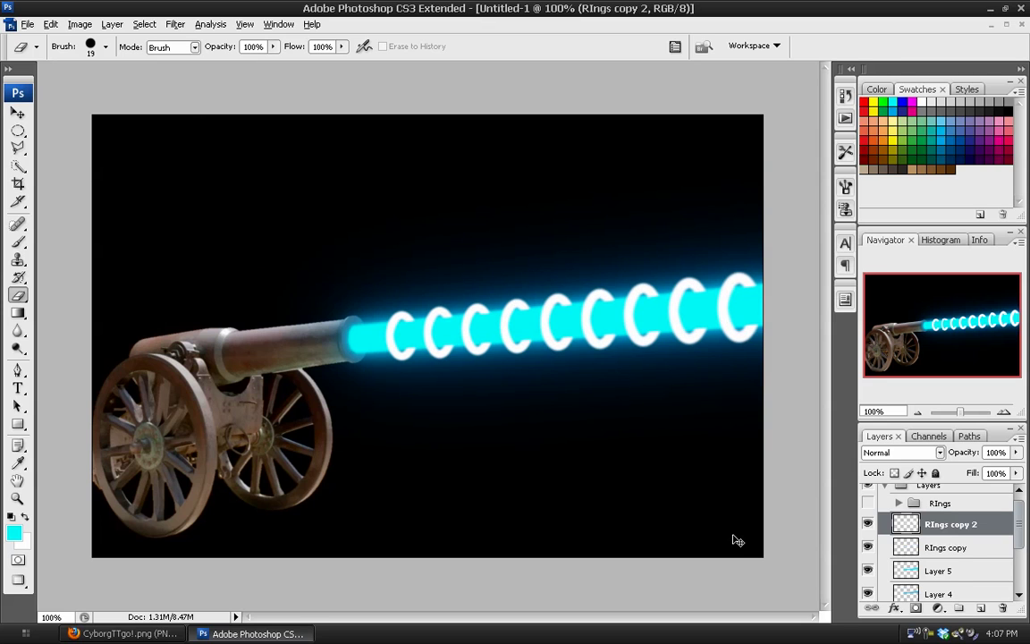
key("ctrl+j")
scroll(912, 543, "down", 1)
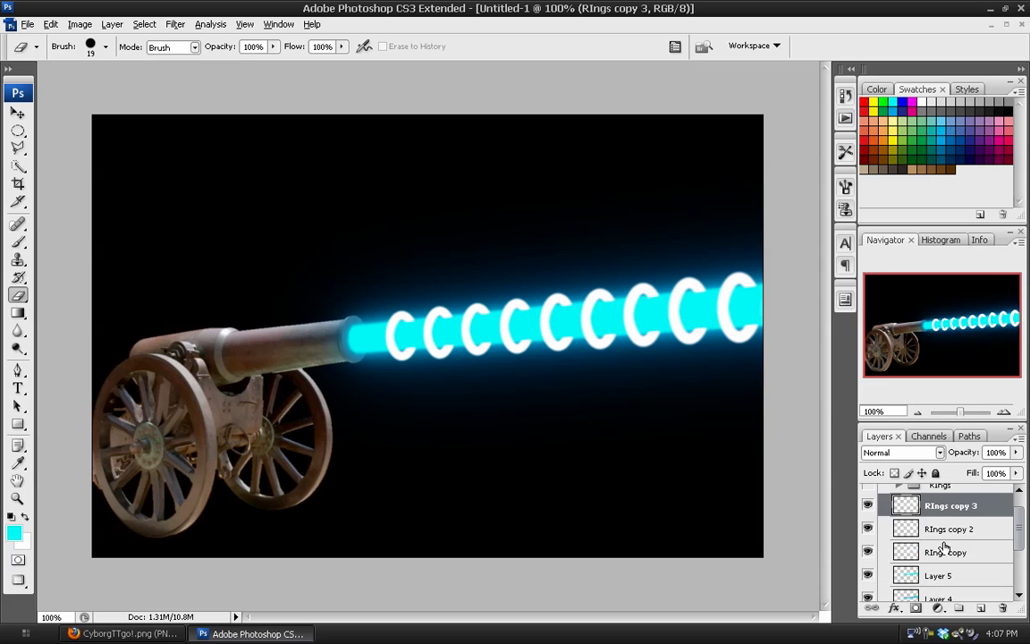
left_click(867, 506)
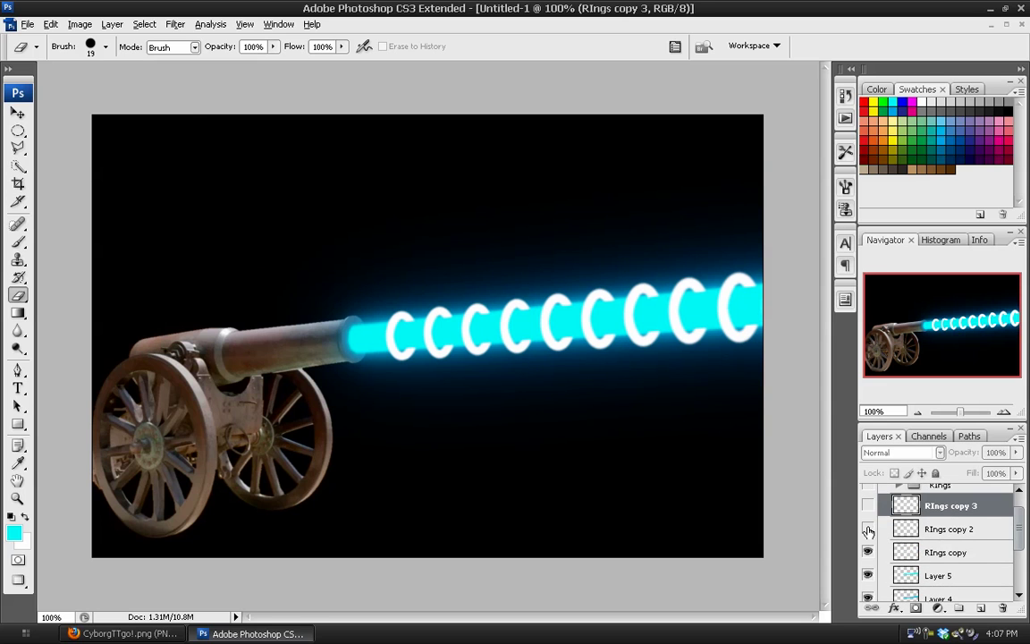
left_click(867, 529)
- With transparency locked, fill RIngs copy dark blue and RIngs copy 2 light cyan
left_click(943, 552)
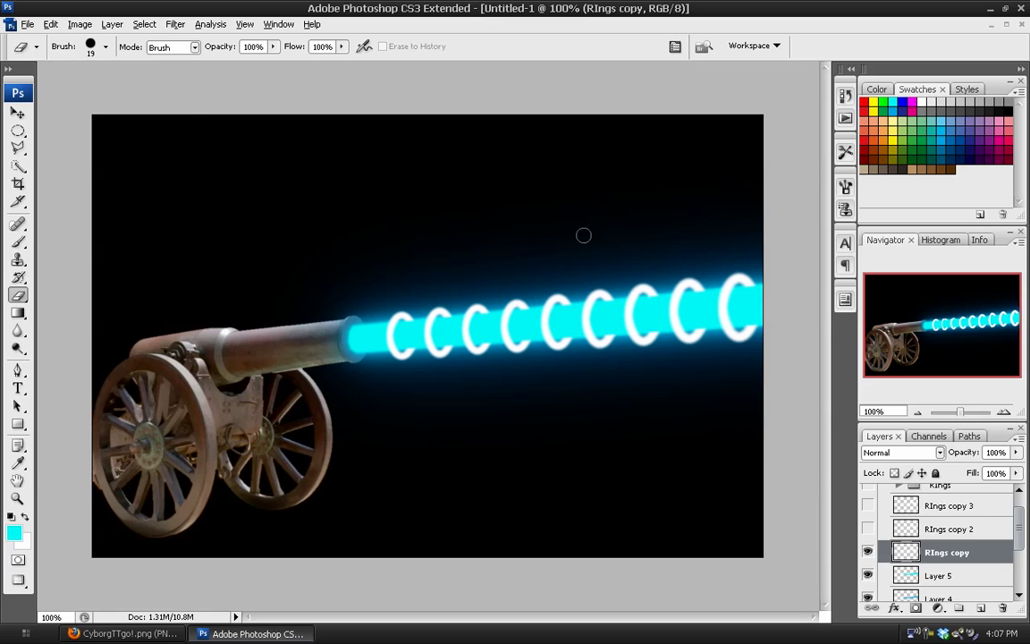
left_click(954, 135)
left_click(895, 473)
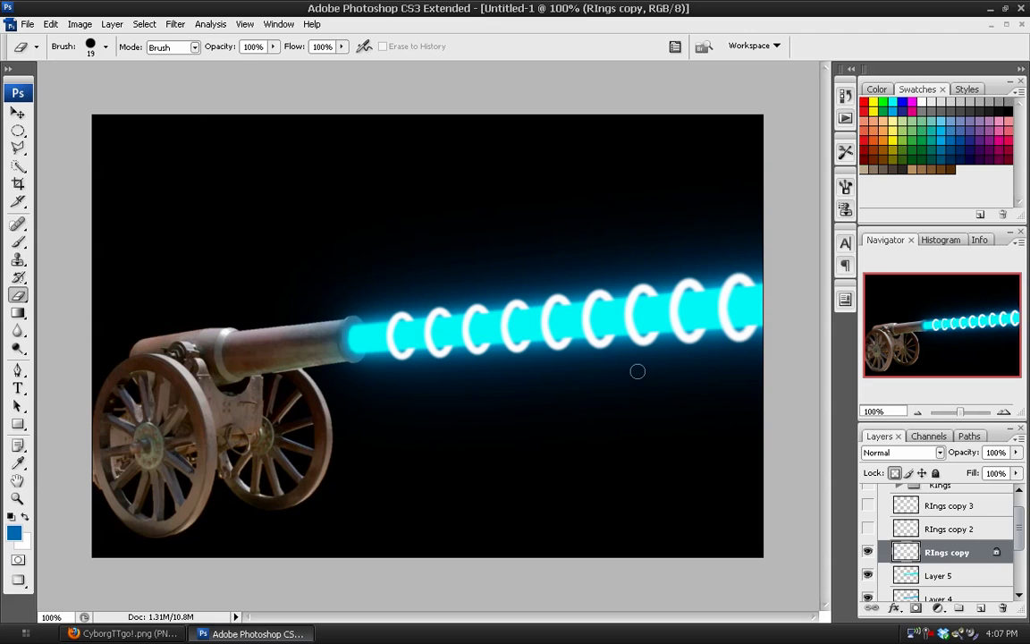
key("alt+BackSpace")
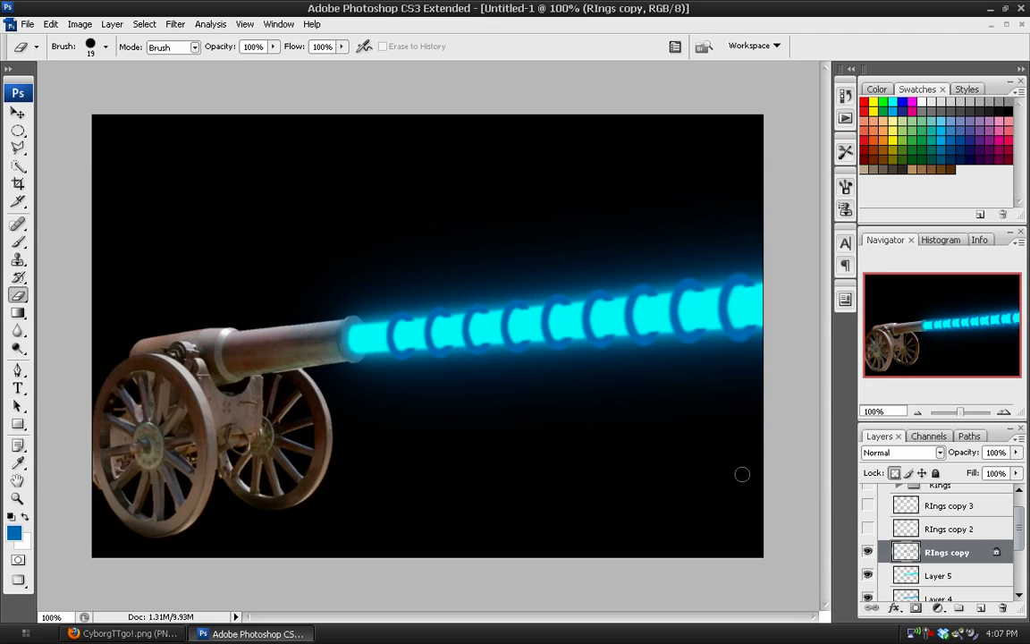
left_click(868, 529)
left_click(930, 529)
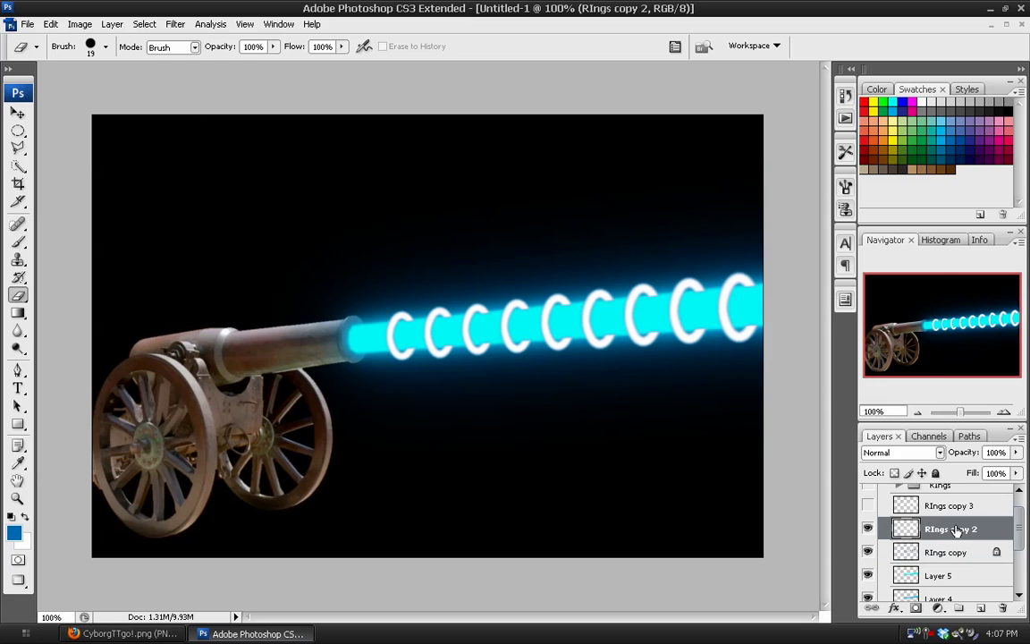
left_click(894, 472)
left_click(942, 126)
key("alt+BackSpace")
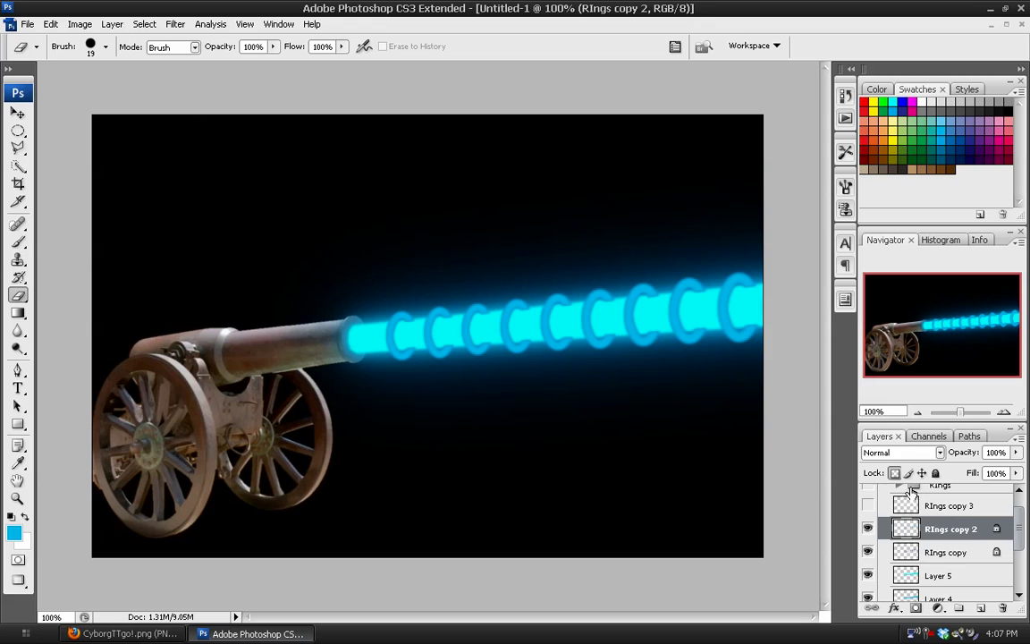
left_click(896, 473)
- Apply a heavy Gaussian blur of about 10.6 px to the blue RIngs copy
left_click(897, 552)
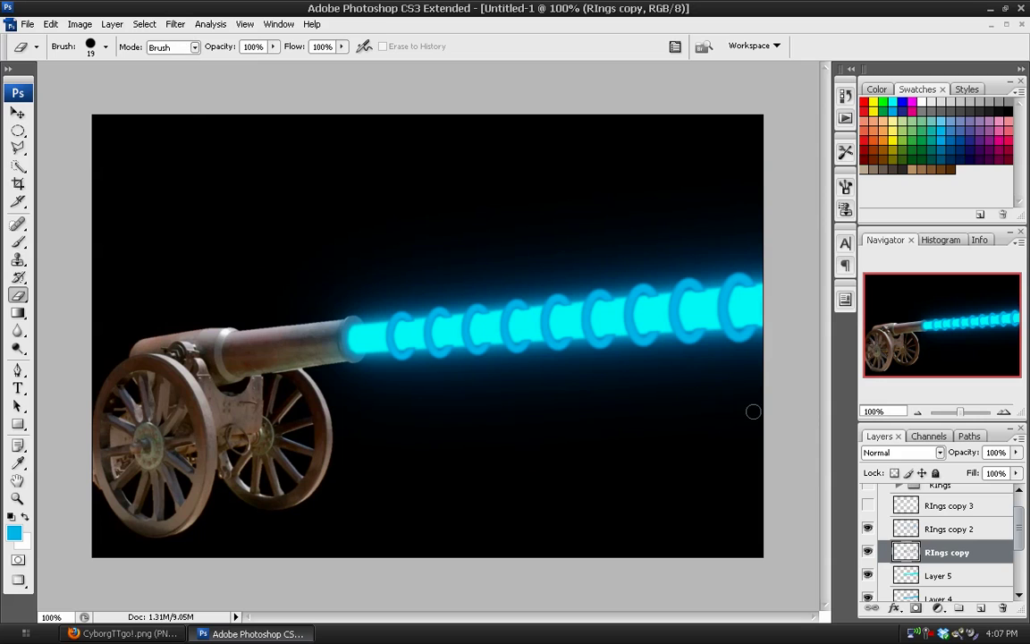
left_click(925, 530)
left_click(944, 553)
left_click(177, 25)
mouse_move(302, 175)
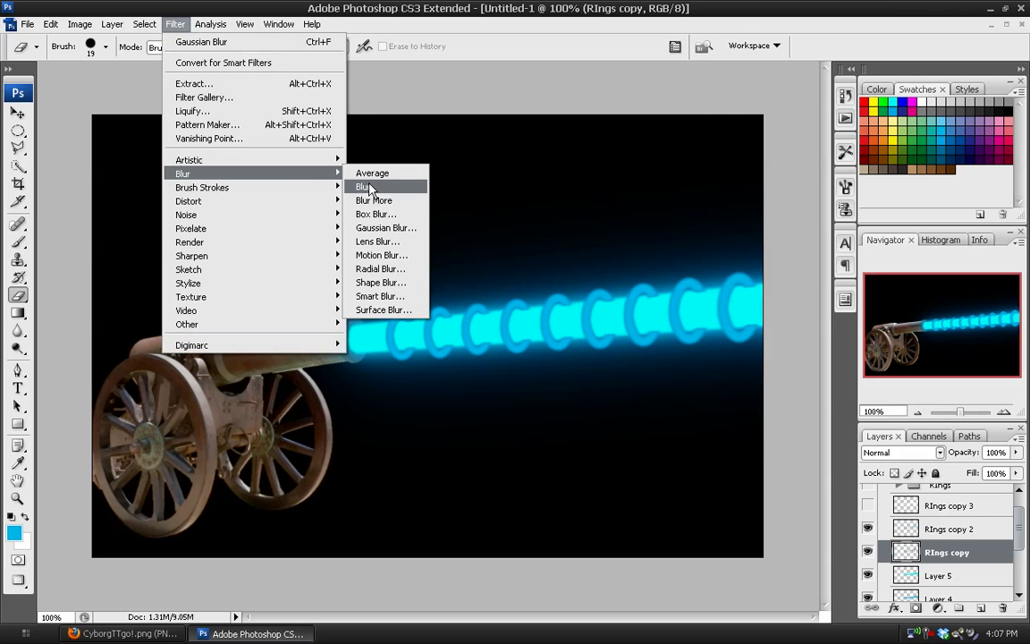
left_click(382, 229)
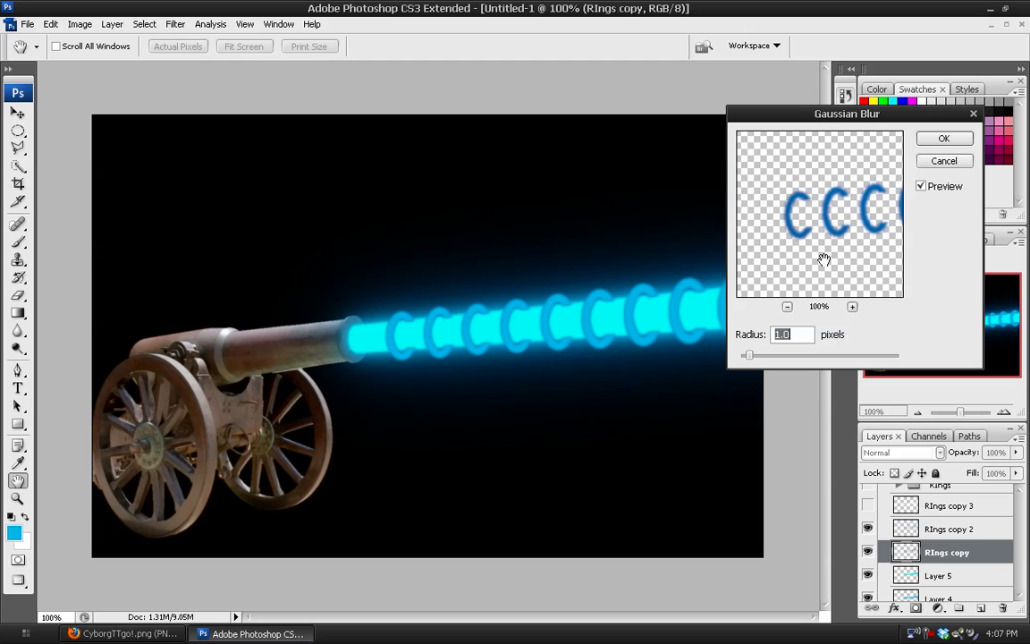
left_click_drag(749, 355, 798, 358)
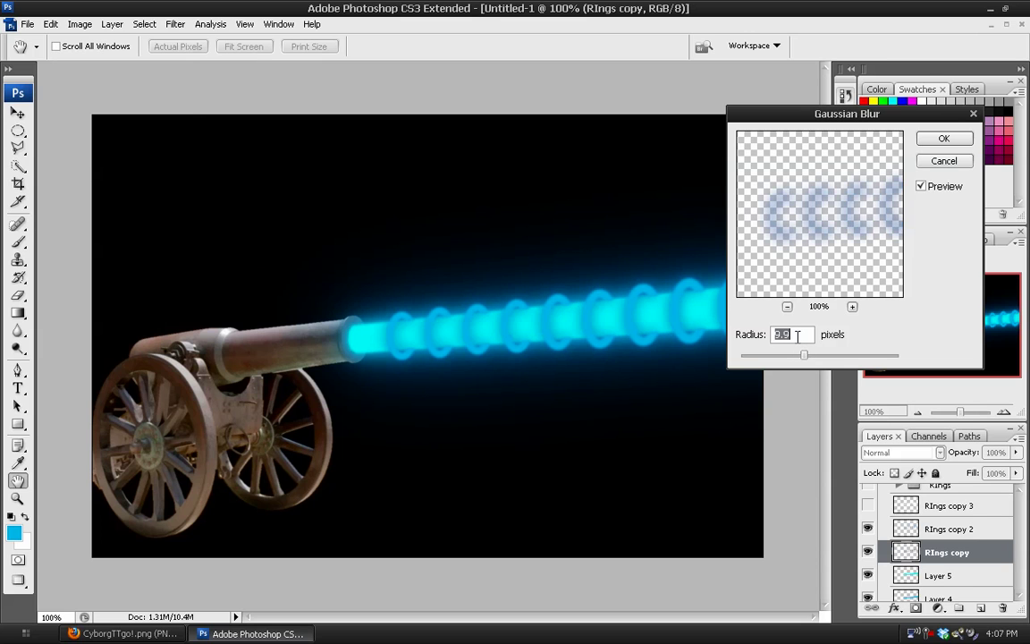
scroll(799, 334, "up", 7)
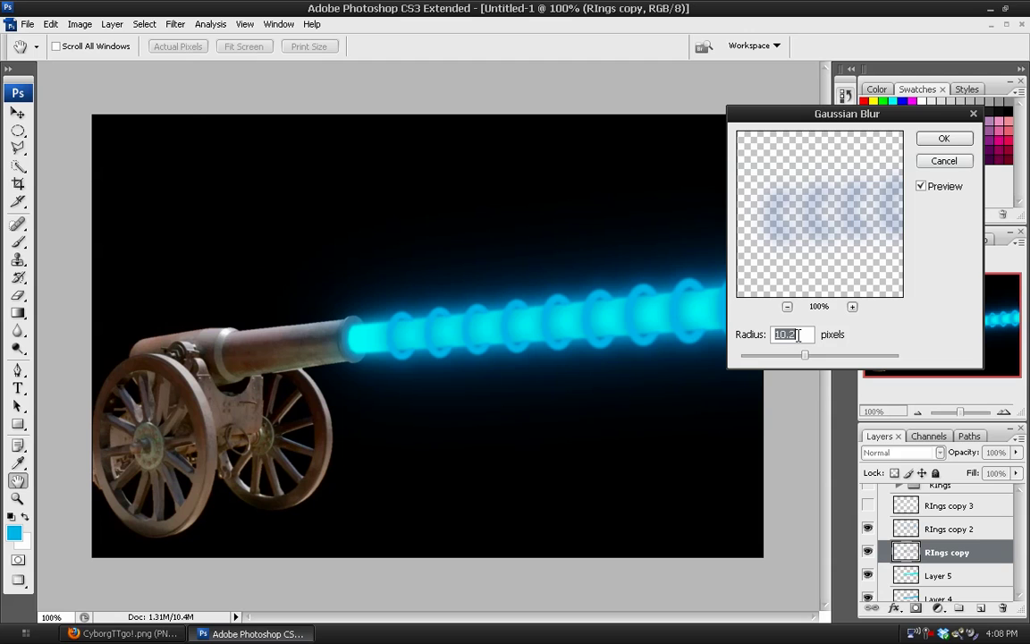
left_click(943, 139)
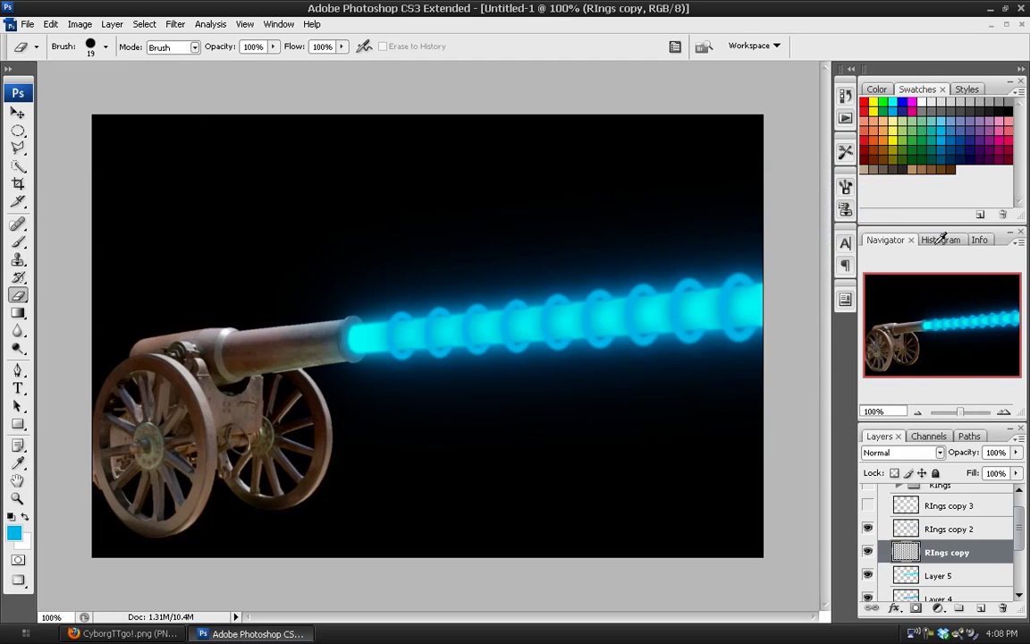
- Blur the cyan RIngs copy 2 about 5.1 px and show the crisp RIngs copy 3 rings
left_click(946, 531)
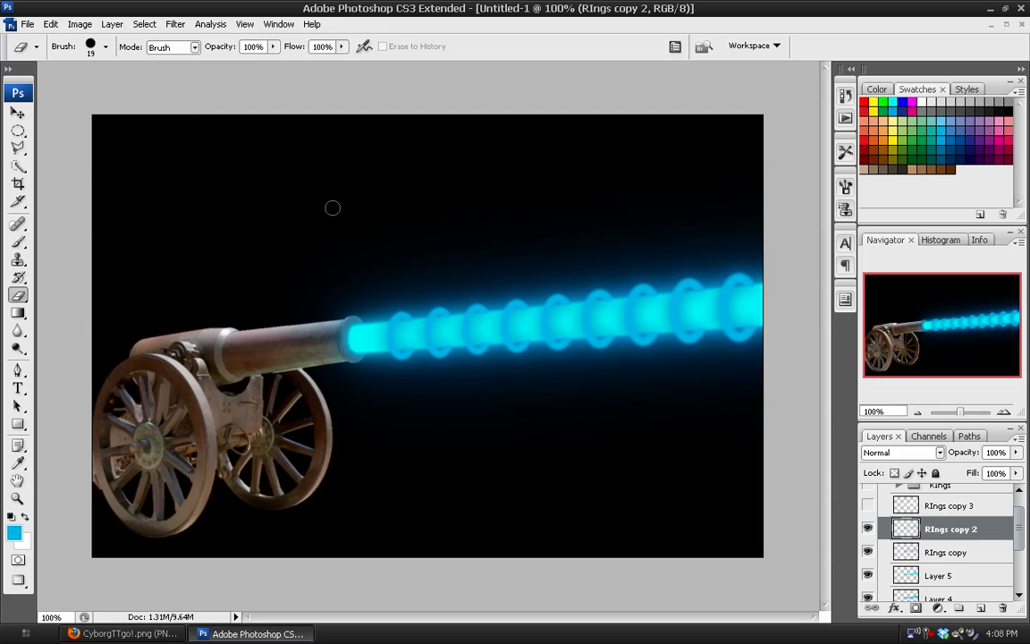
left_click(178, 27)
left_click(188, 43)
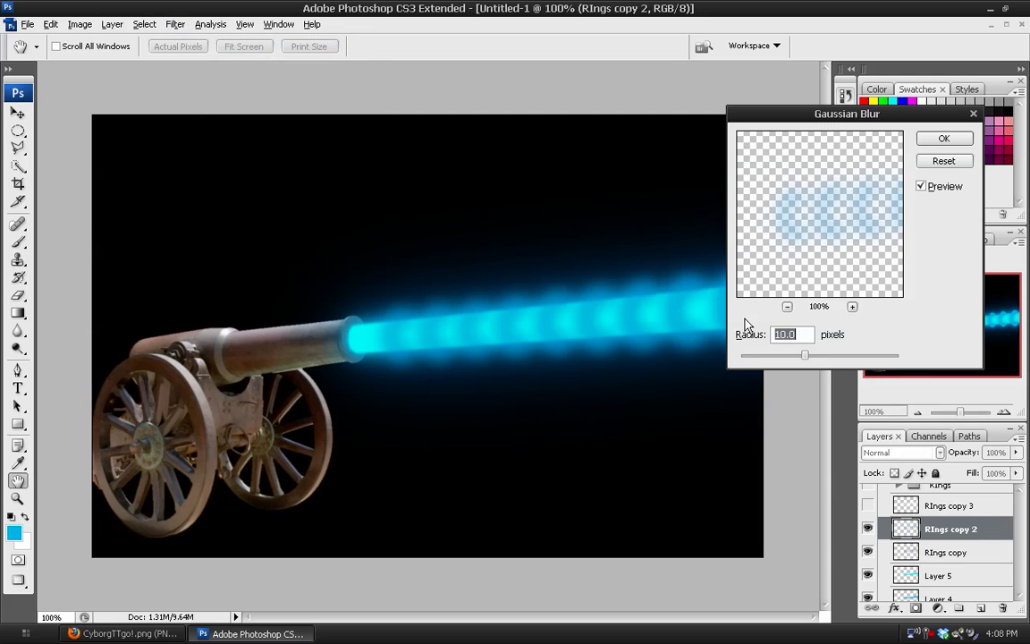
left_click_drag(784, 357, 786, 356)
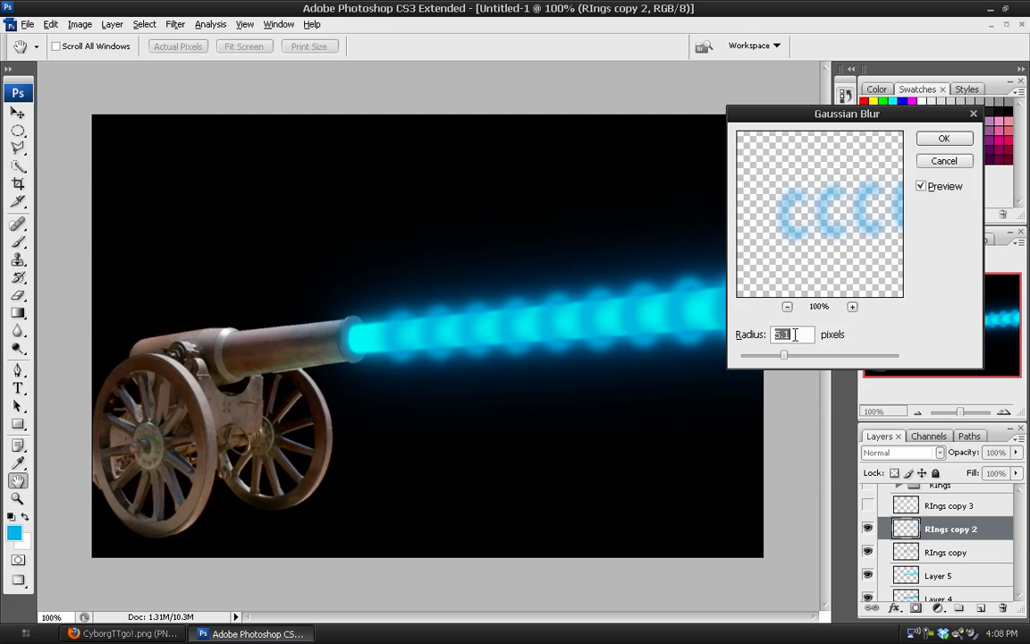
left_click(939, 139)
key("e")
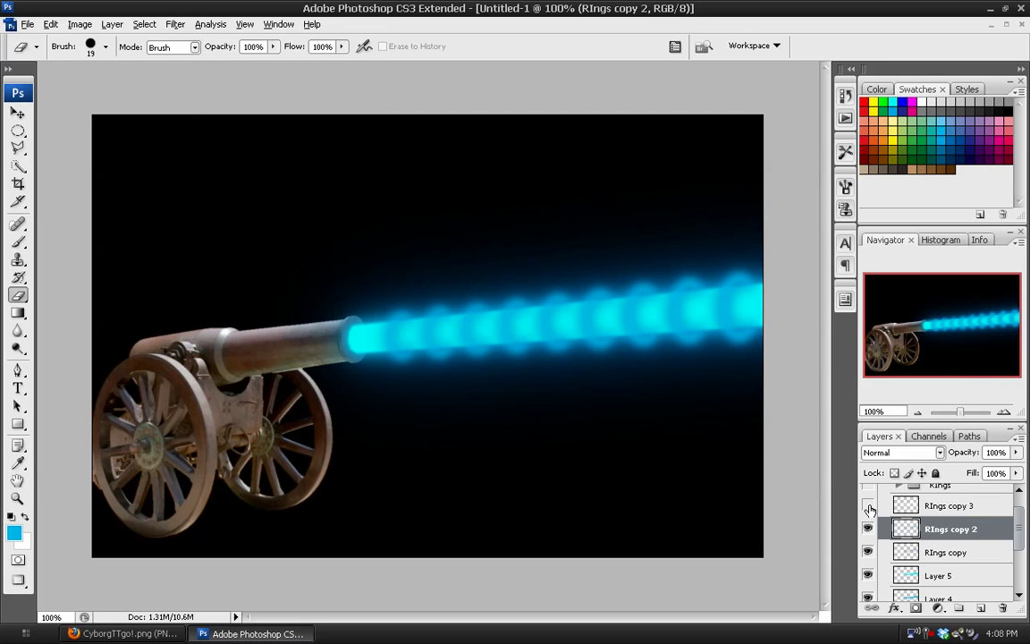
left_click(868, 508)
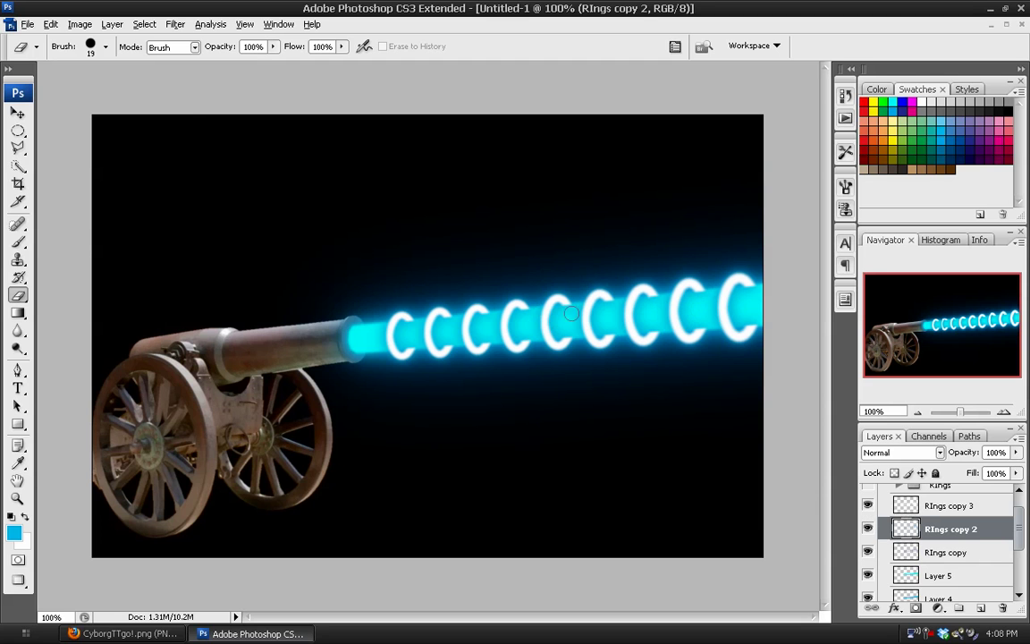
- Restack Layer 5 between RIngs copy 3 and RIngs copy 2, then reselect Layer 5
left_click(104, 637)
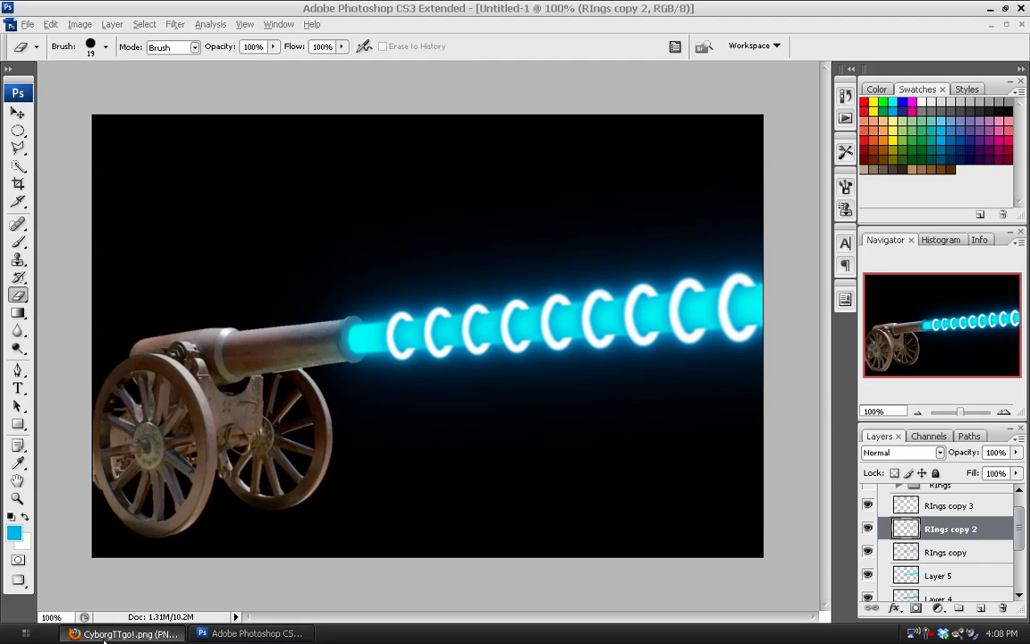
left_click(103, 636)
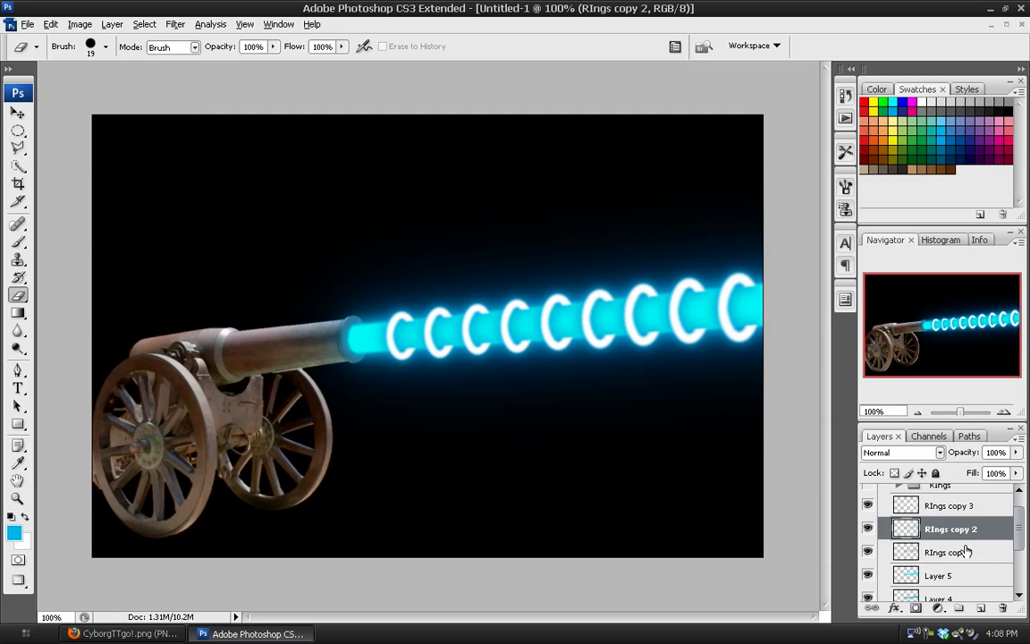
left_click(977, 579)
left_click_drag(964, 580, 966, 521)
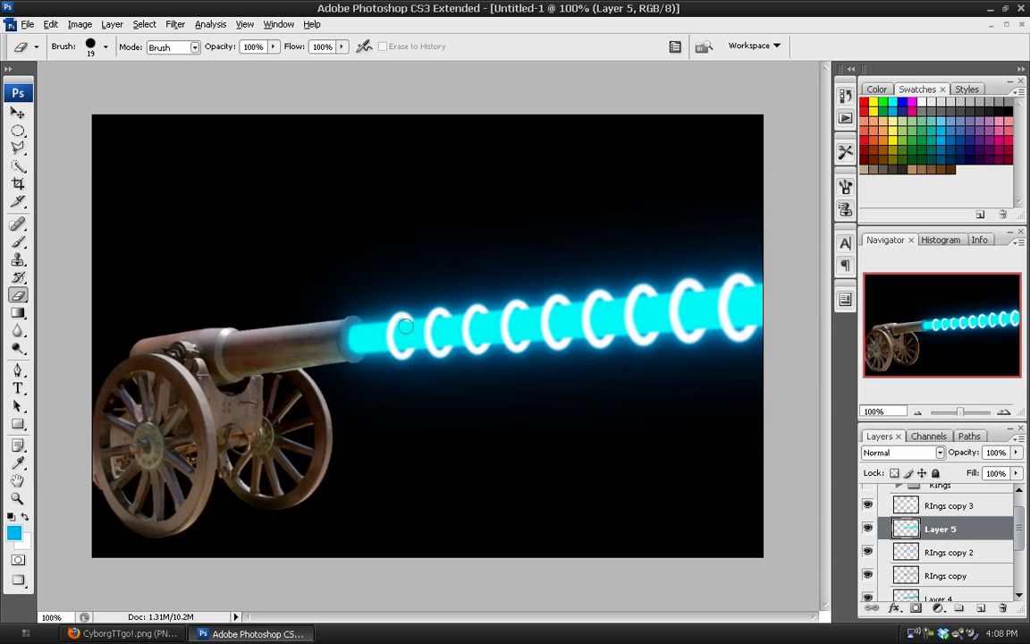
left_click(867, 529)
left_click(868, 528)
left_click_drag(1022, 536, 1019, 492)
left_click(951, 533)
scroll(930, 533, "down", 1)
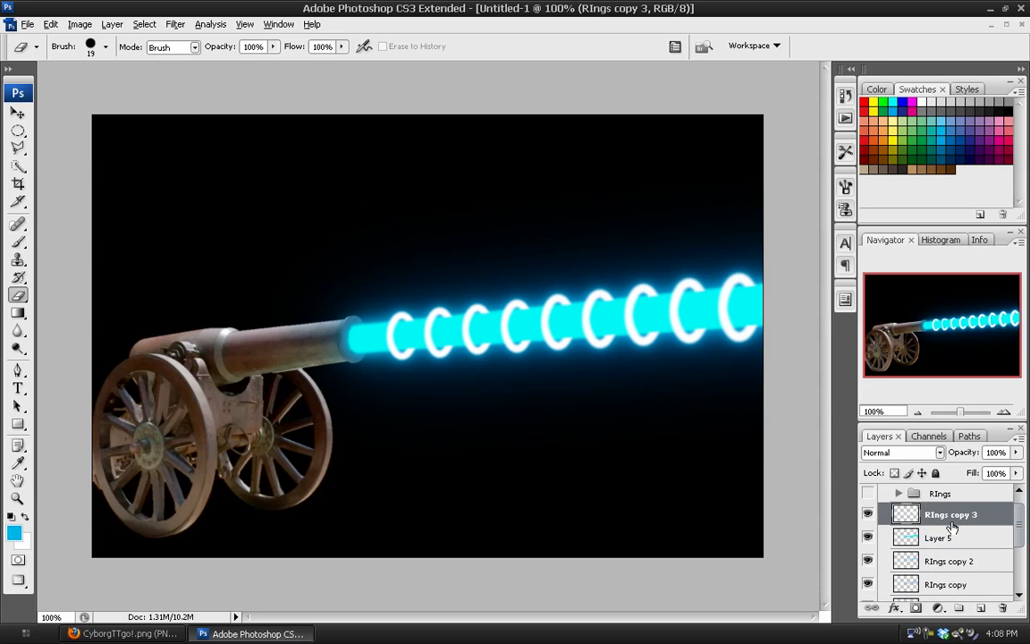
left_click(903, 538)
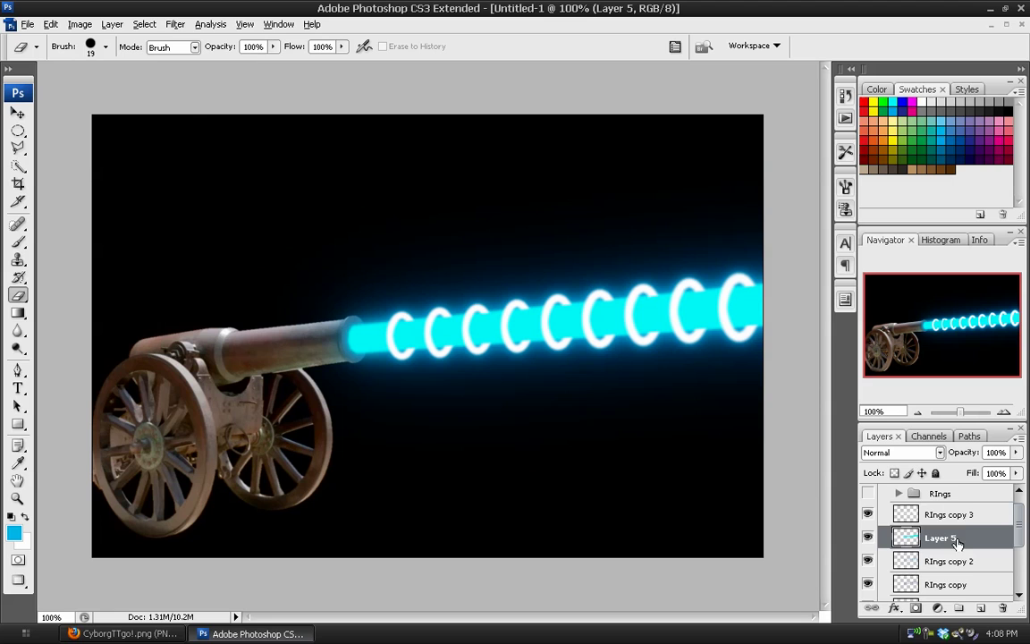
- Lock Layer 5's transparency and drag a white-to-transparent linear gradient from the muzzle along the beam
left_click(895, 474)
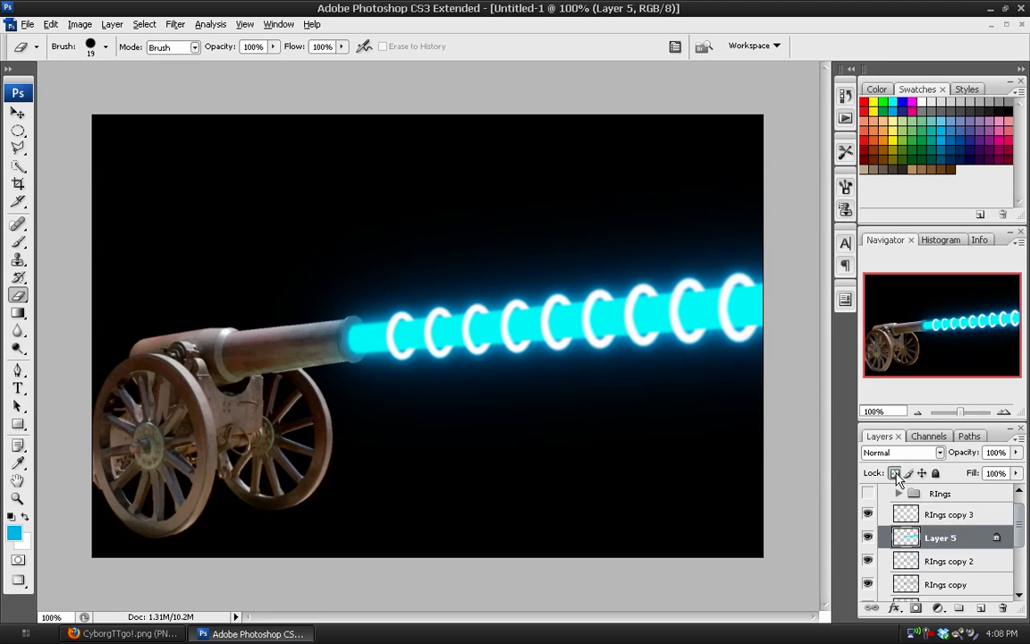
left_click(25, 516)
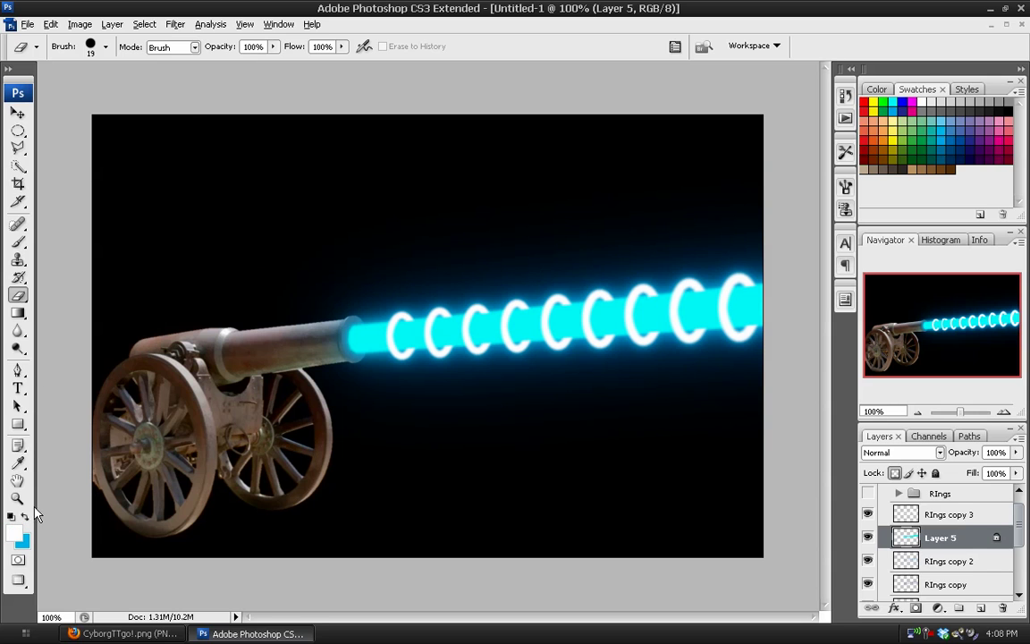
left_click(18, 313)
left_click(116, 48)
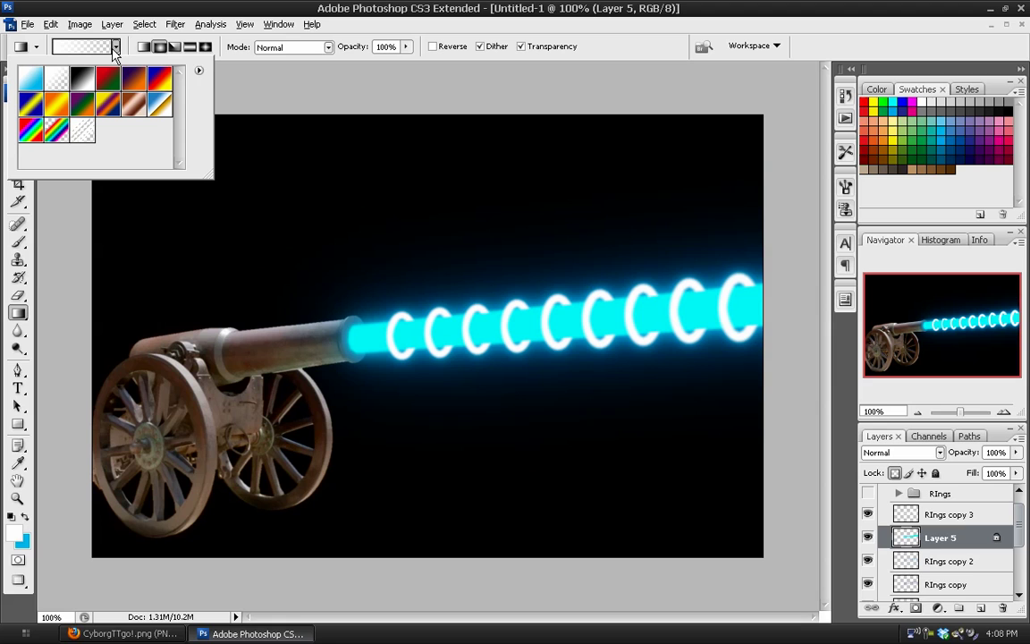
left_click(55, 83)
left_click(116, 47)
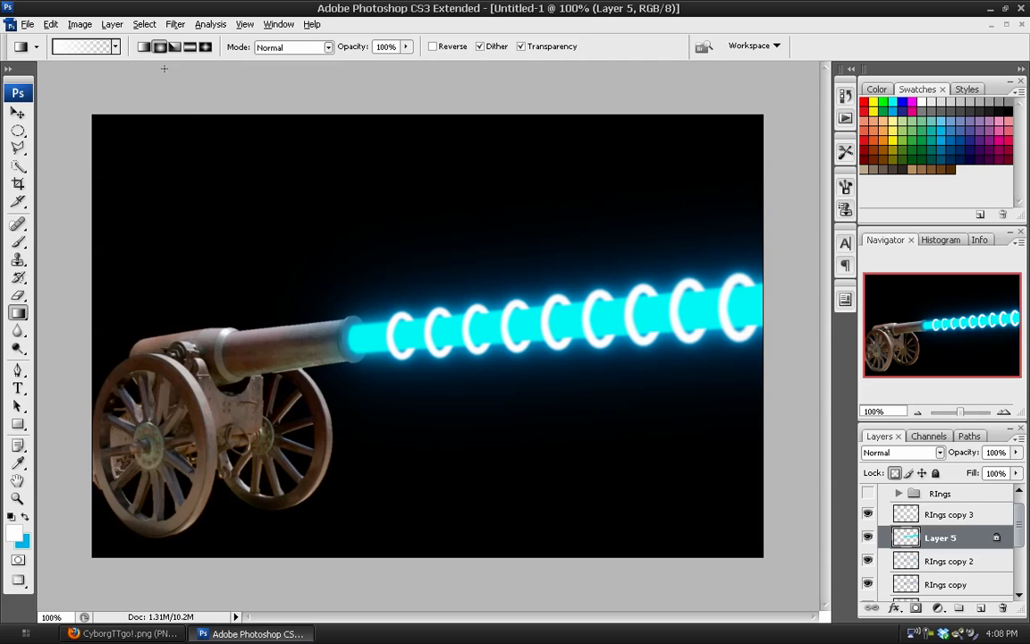
left_click(144, 48)
left_click_drag(349, 335, 589, 330)
- Duplicate the Layers group as Layers copy and merge that copy into one layer
scroll(935, 515, "up", 1)
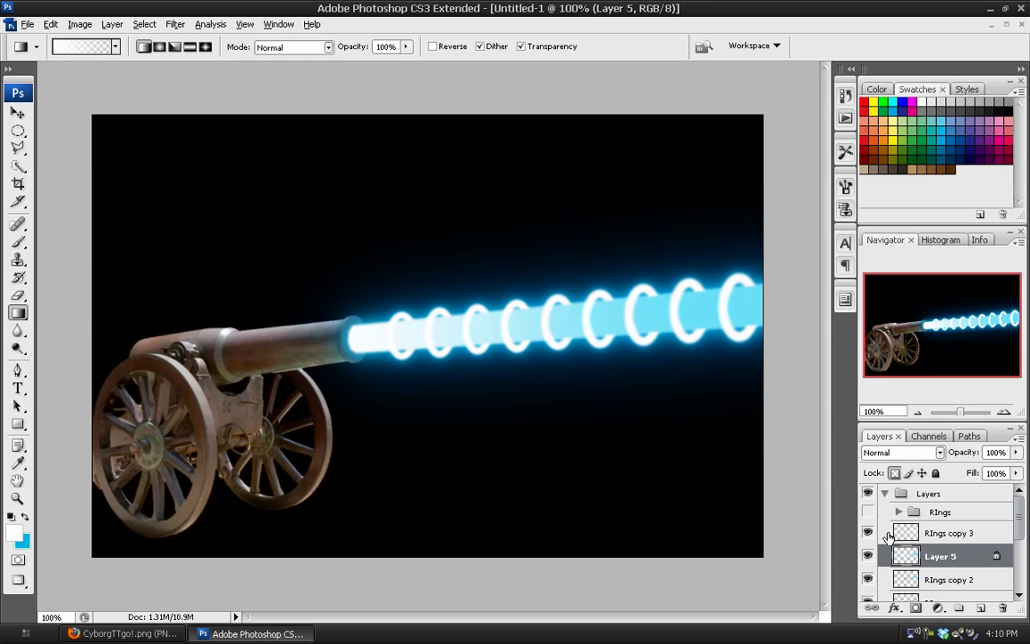
left_click(898, 494)
key("alt+bracketleft")
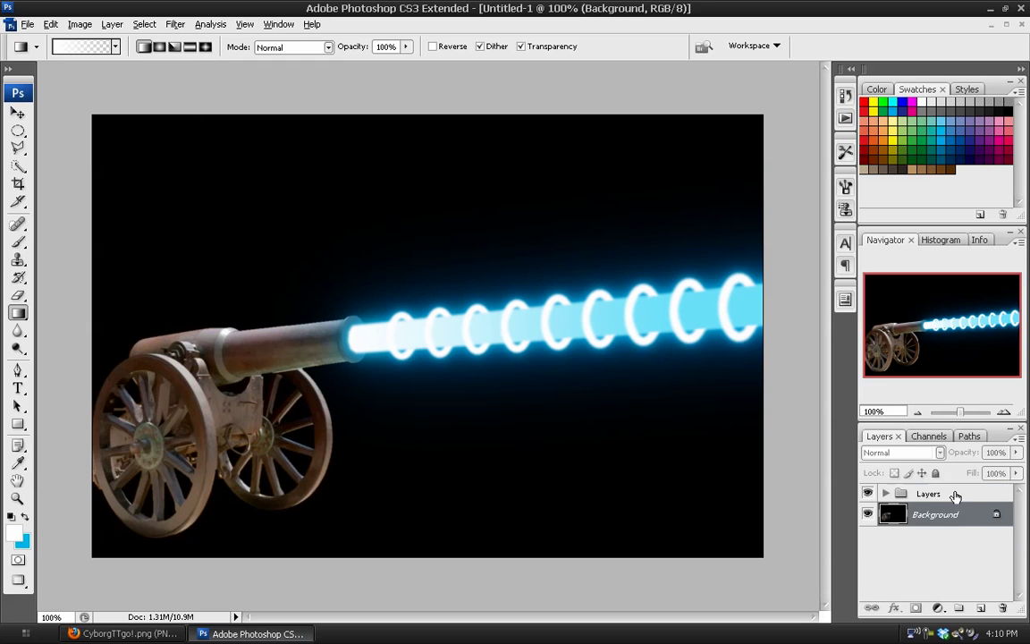
key("alt+bracketright")
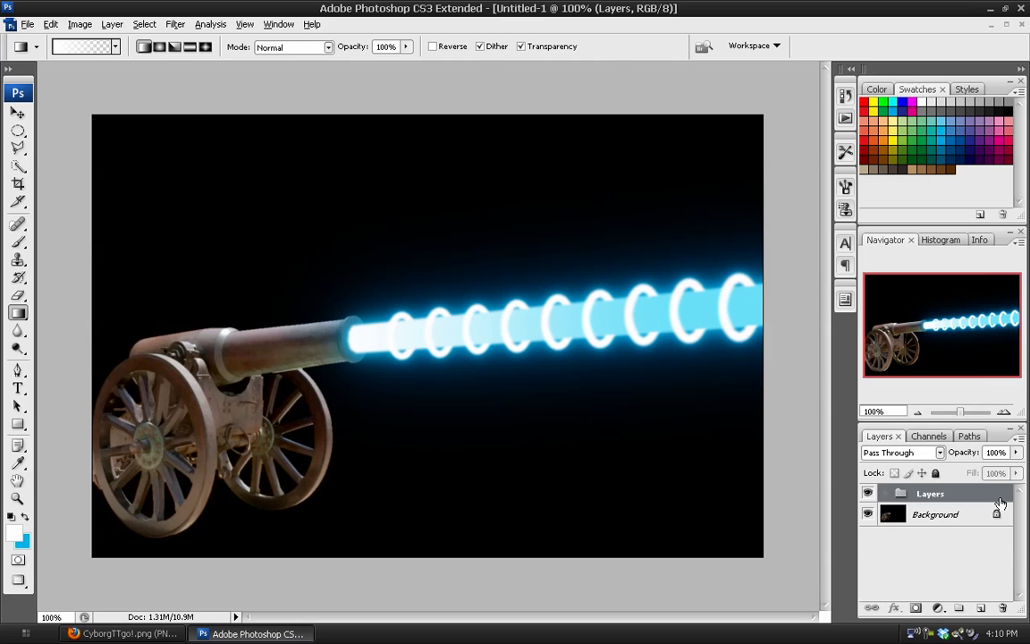
right_click(989, 494)
left_click(900, 324)
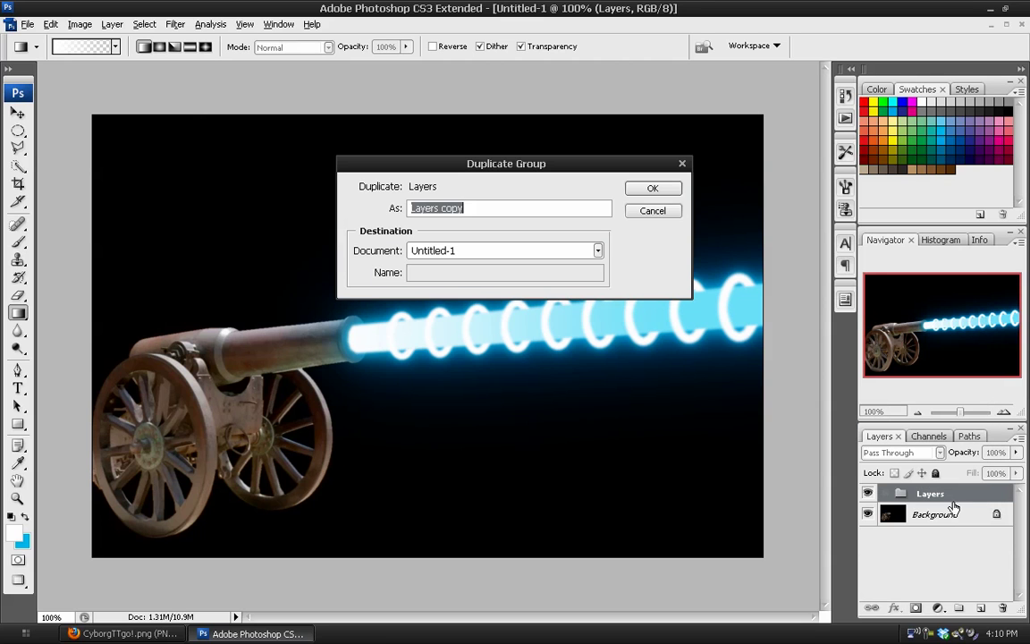
left_click(653, 189)
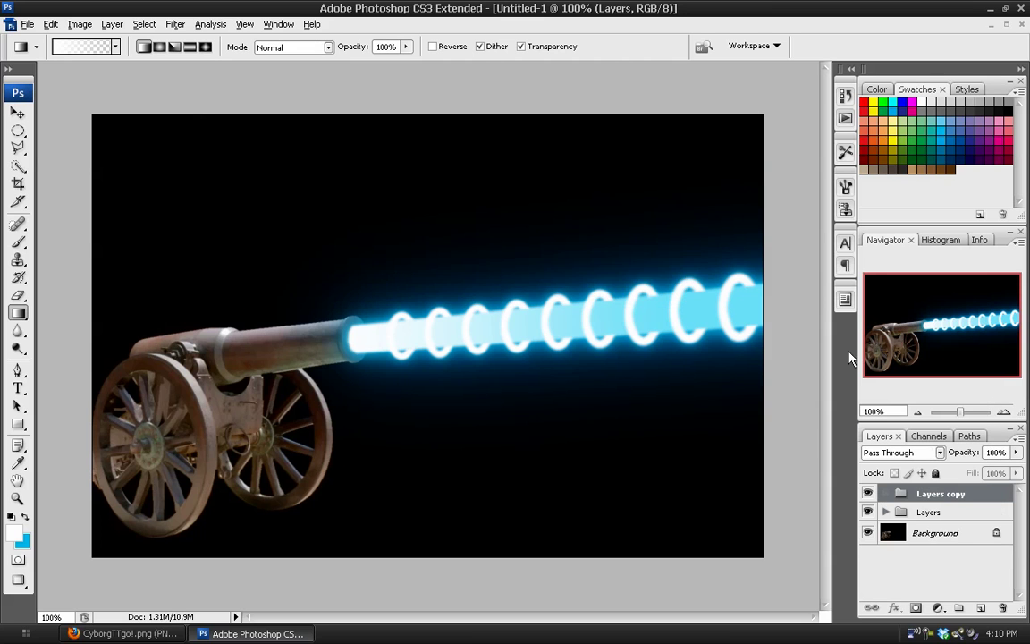
right_click(968, 492)
left_click(870, 481)
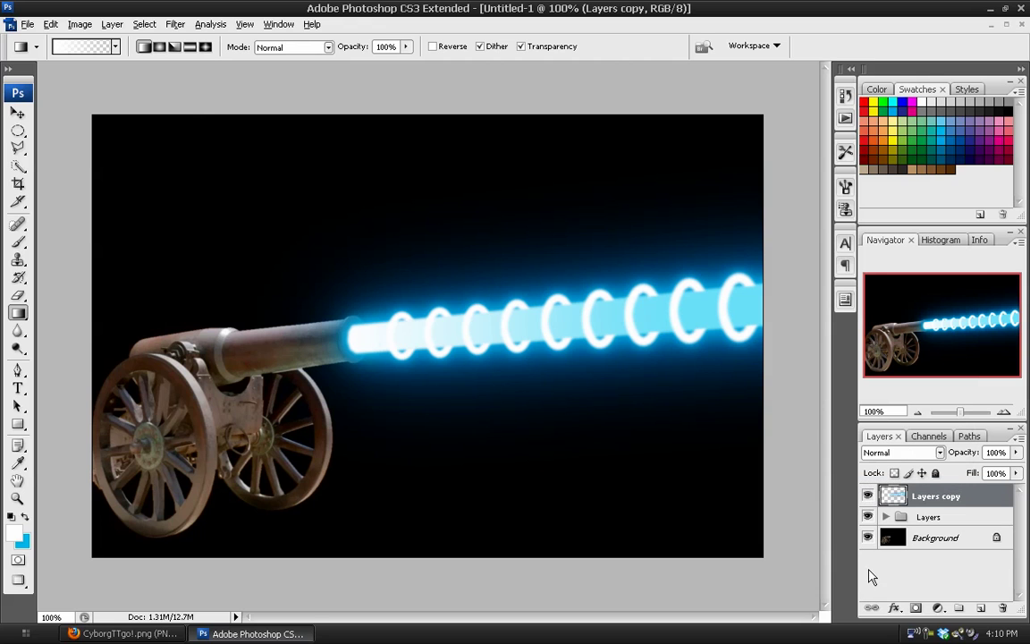
- Hide the original Layers group, move it above Layers copy, and keep Layers copy at Normal blending
left_click(867, 496)
left_click(868, 497)
left_click(868, 517)
left_click_drag(895, 517, 910, 464)
left_click(909, 461)
left_click(910, 192)
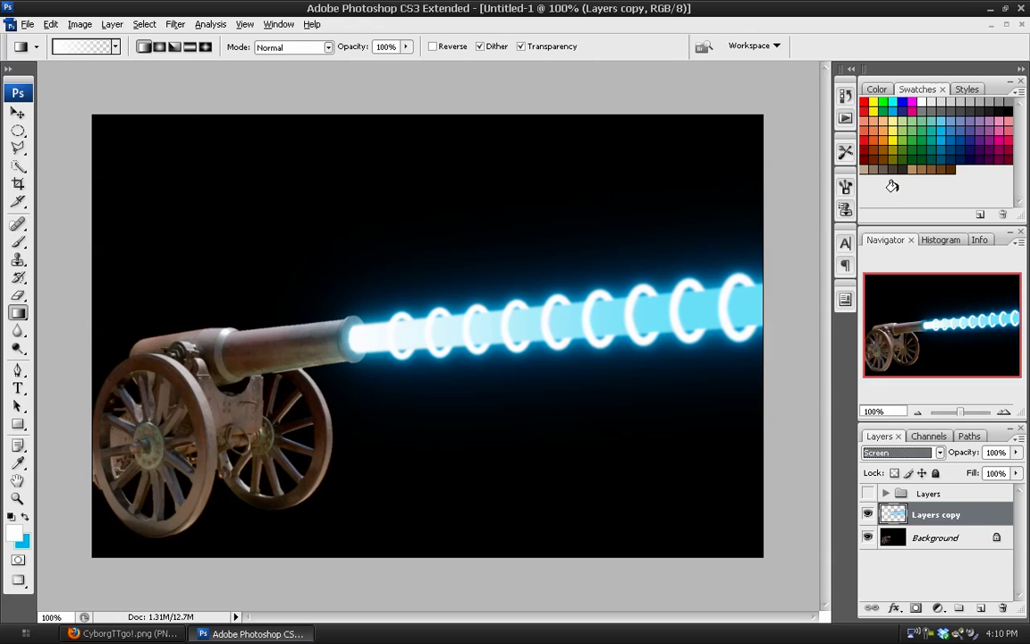
left_click(899, 452)
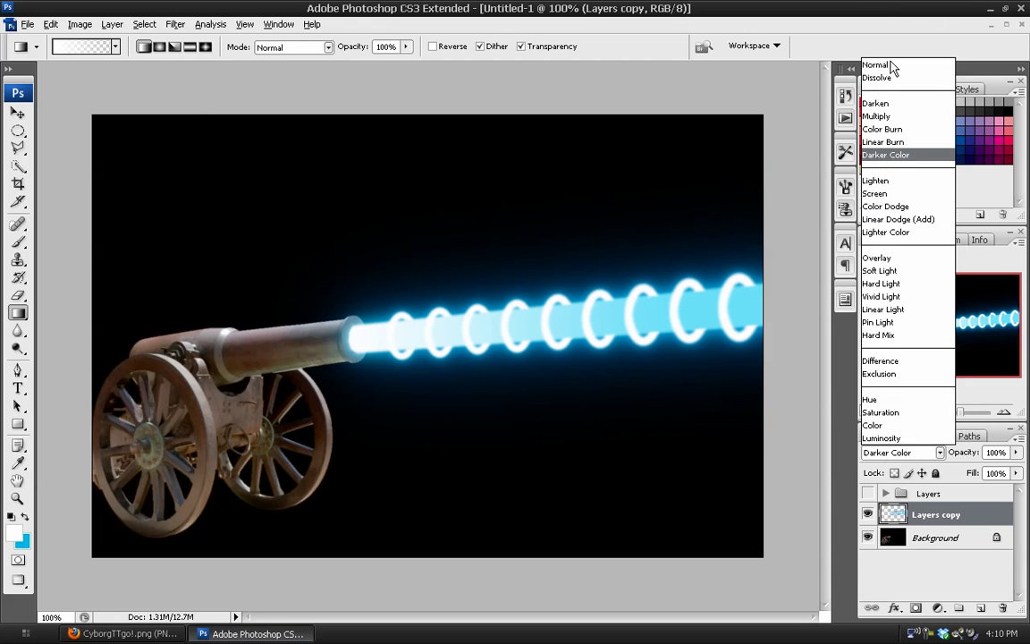
left_click(889, 67)
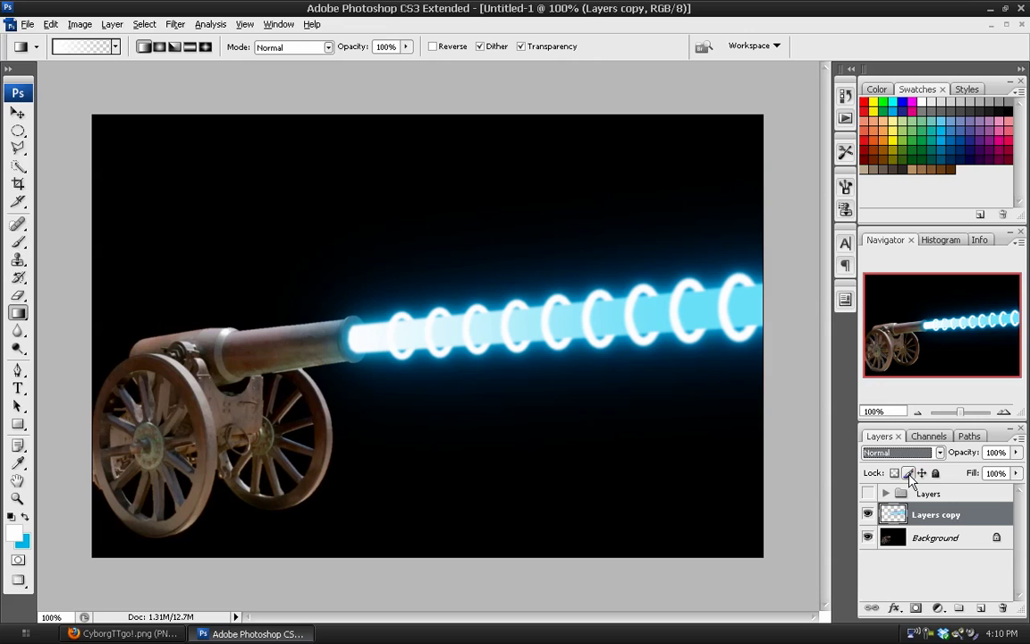
- Create a new Layer 6 and fill it with black after resetting colours
key("v")
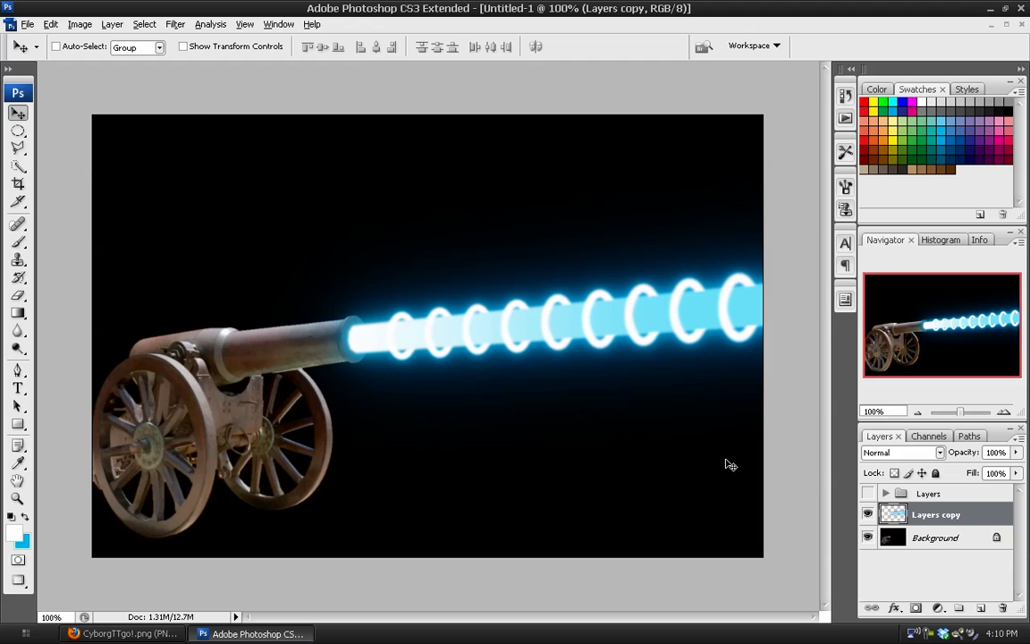
key("ctrl+shift+alt+n")
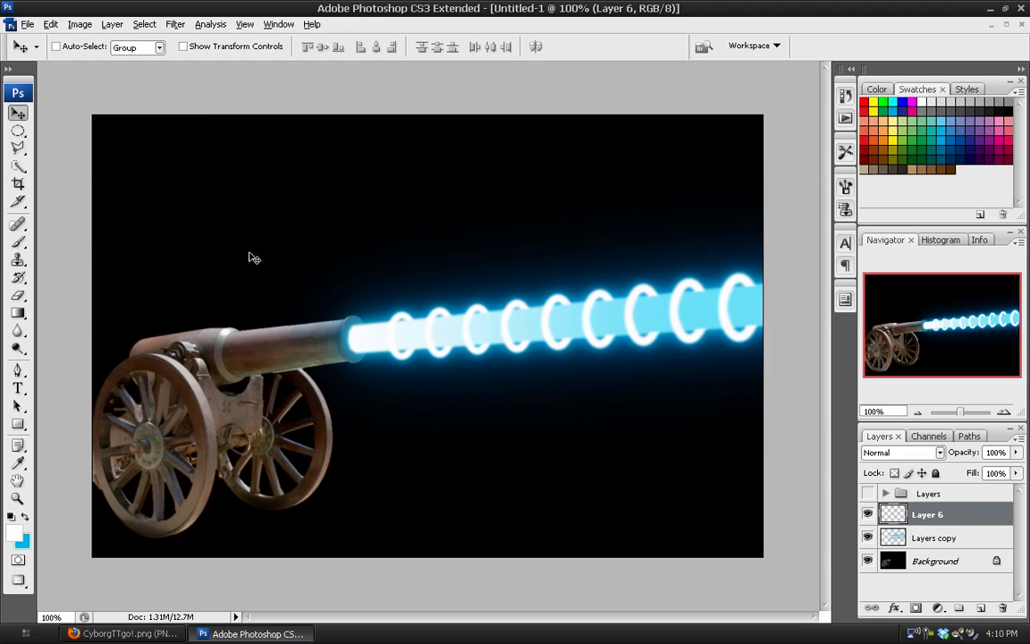
left_click(11, 517)
key("alt+BackSpace")
- Render a 105mm Prime lens flare on Layer 6, centred slightly right and down
left_click(176, 25)
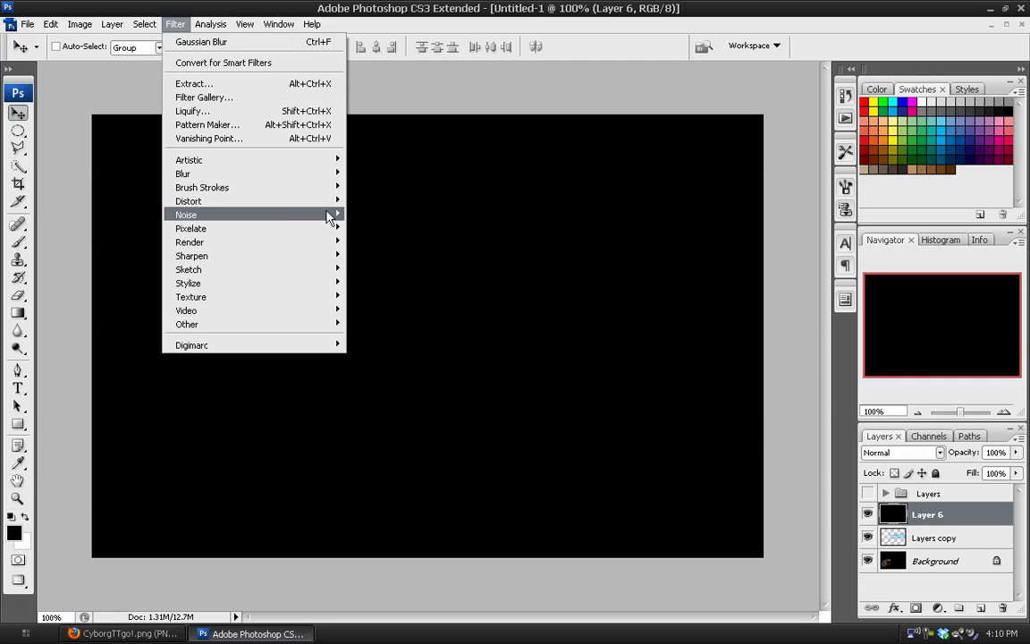
mouse_move(331, 234)
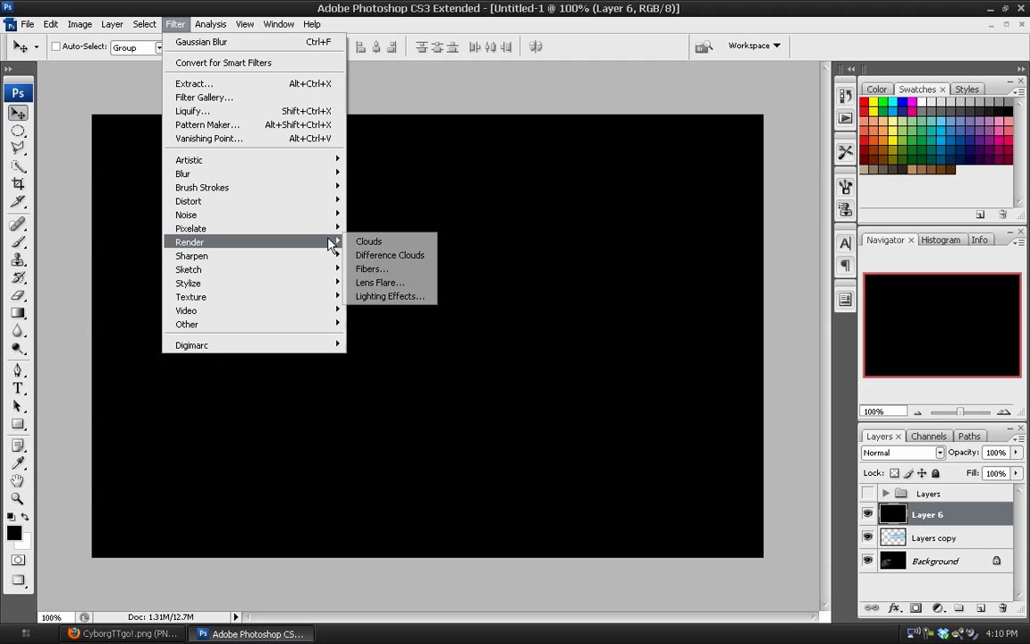
left_click(376, 280)
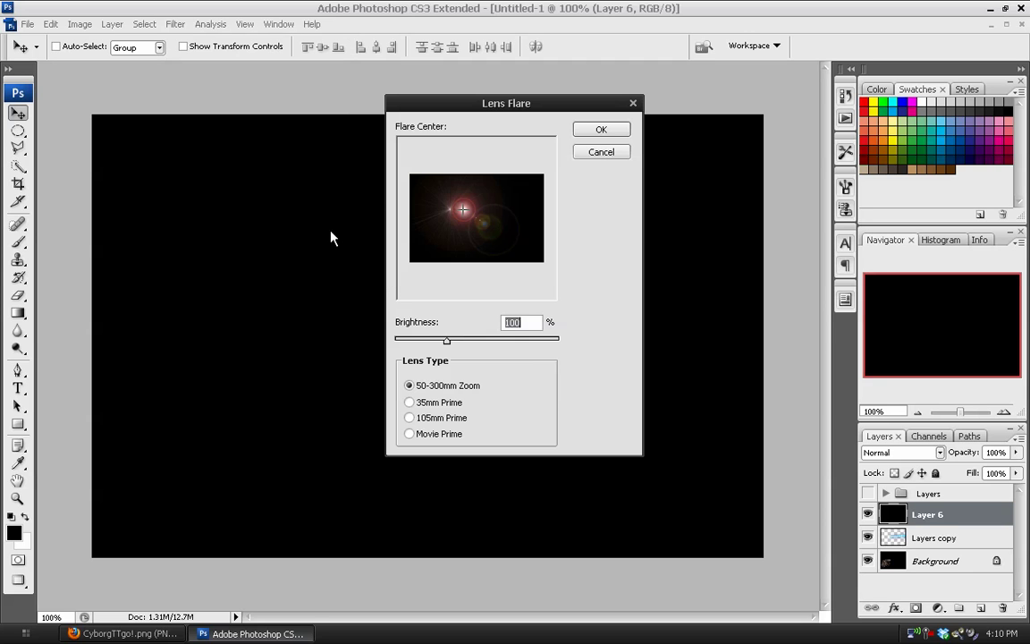
left_click(471, 219)
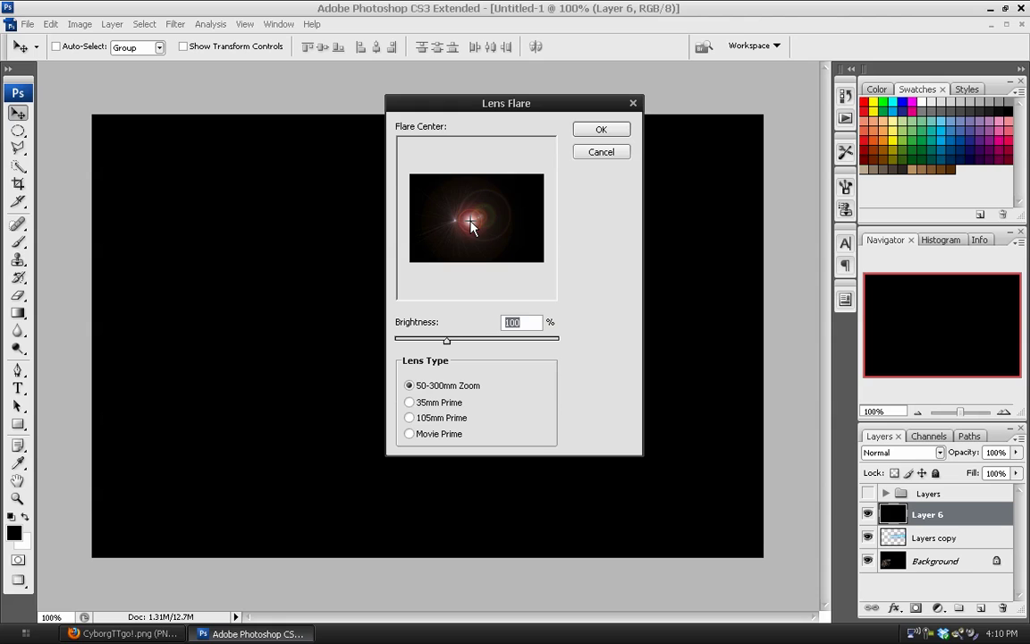
left_click(416, 419)
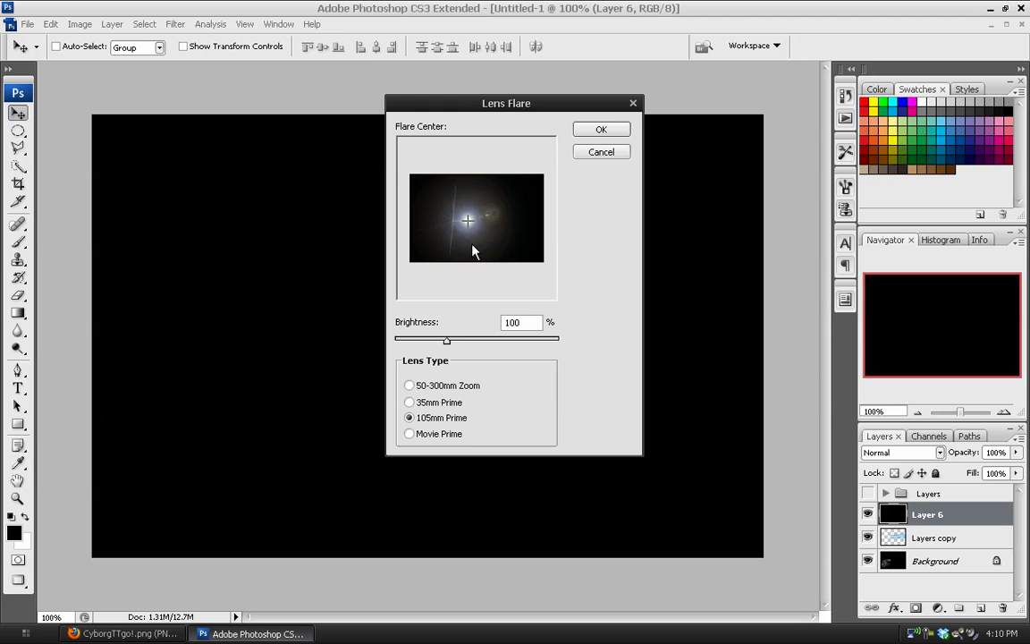
left_click(409, 435)
left_click(408, 418)
left_click(408, 434)
left_click(409, 418)
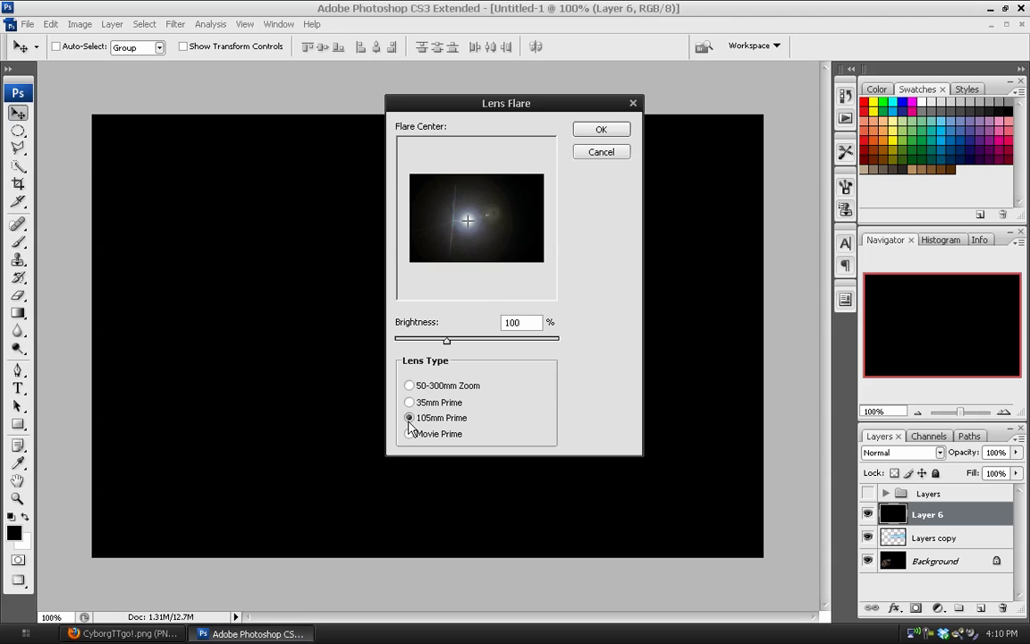
left_click(590, 132)
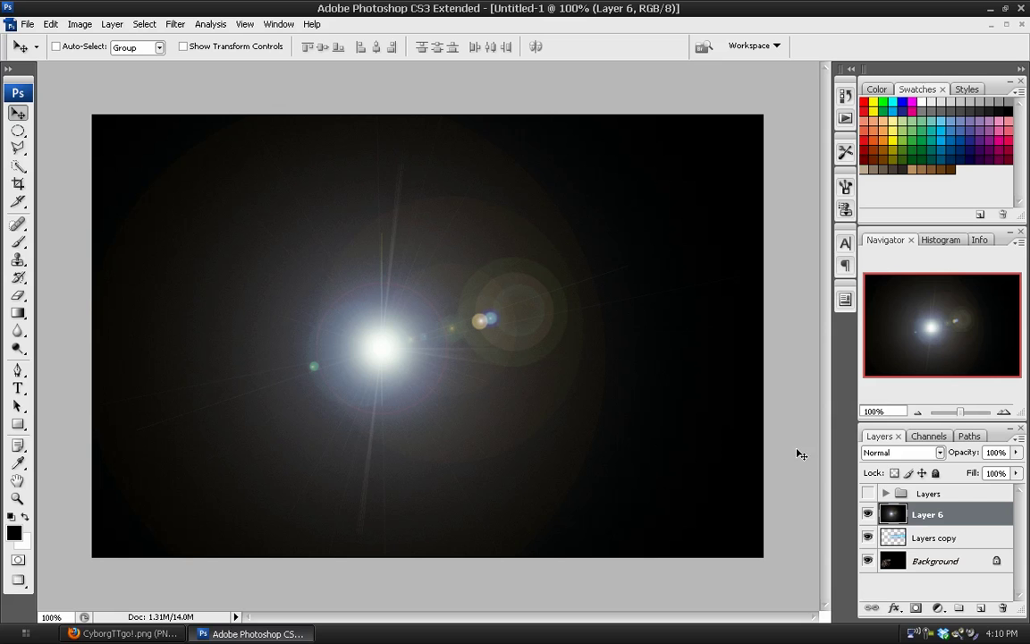
- Set Layer 6 to Screen blending and raise the Blue channel midtones in Curves
left_click(899, 452)
left_click(882, 190)
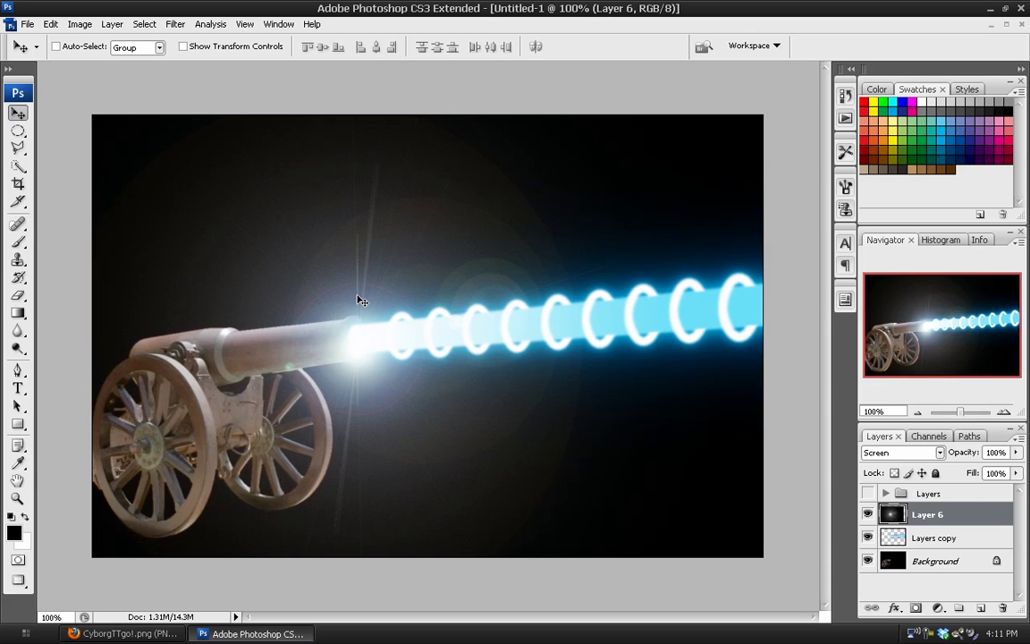
left_click(79, 24)
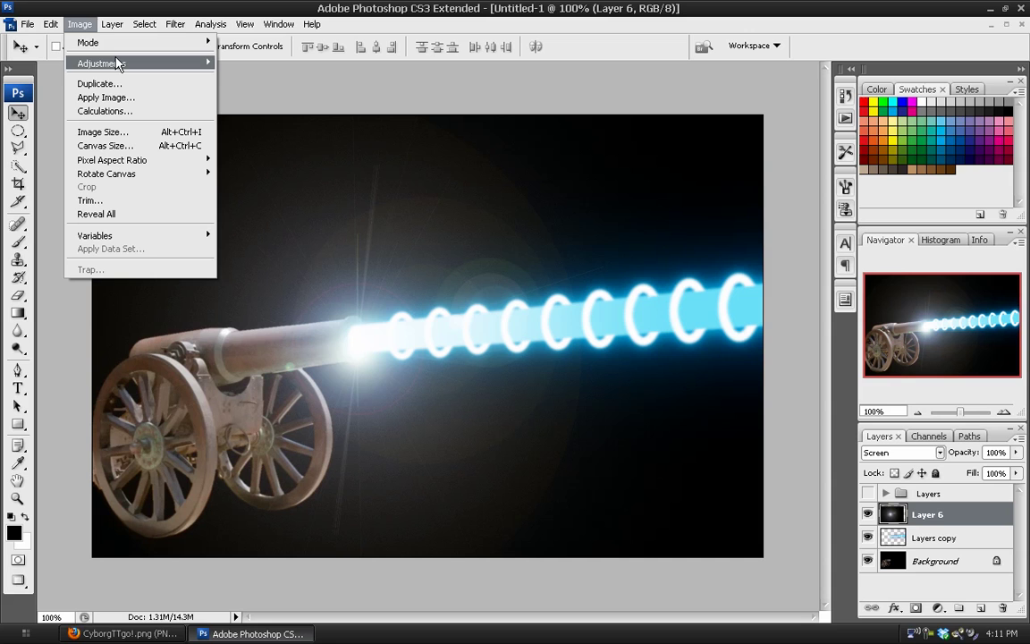
mouse_move(200, 63)
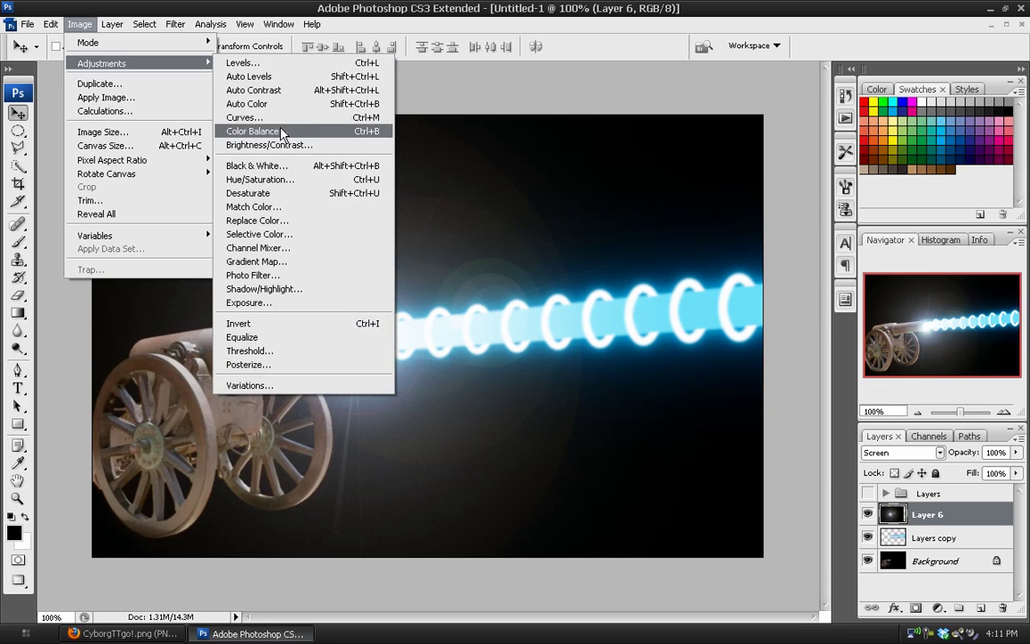
left_click(252, 116)
left_click(715, 106)
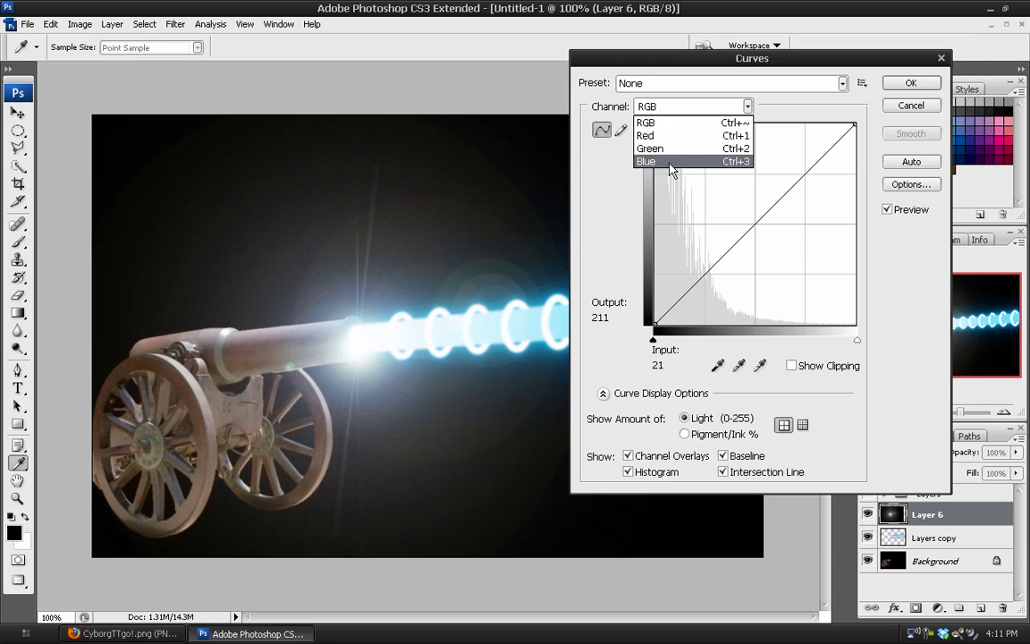
left_click(668, 162)
left_click_drag(758, 220, 773, 238)
- Lift the Green curve, lower Red midtones, and S-curve the RGB composite, then apply
left_click(681, 106)
left_click(666, 148)
left_click(693, 107)
left_click(679, 133)
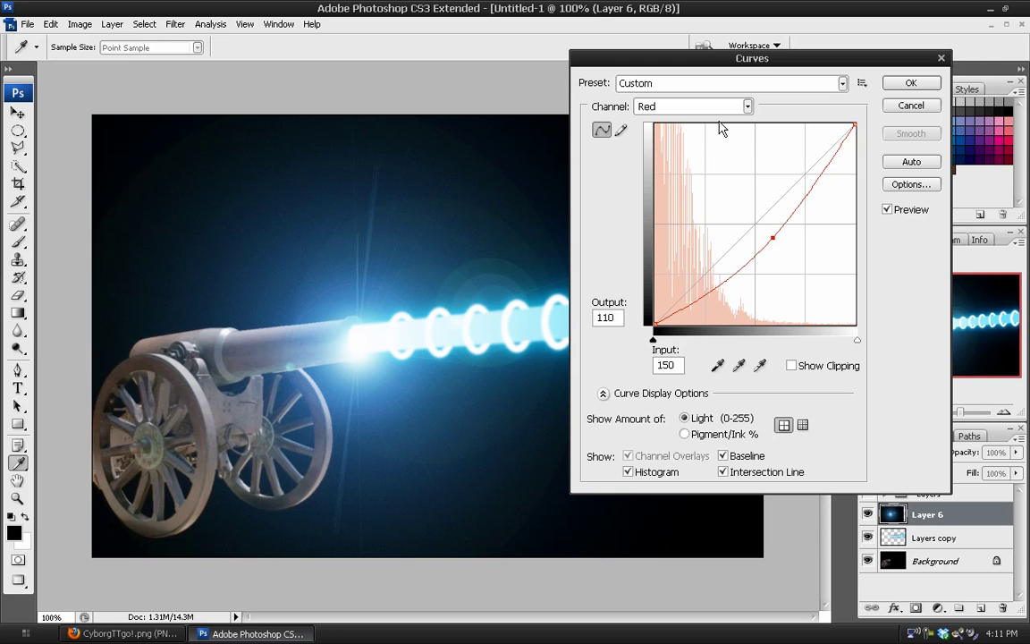
left_click(678, 106)
left_click(678, 123)
left_click_drag(813, 166, 807, 158)
left_click_drag(700, 278, 706, 292)
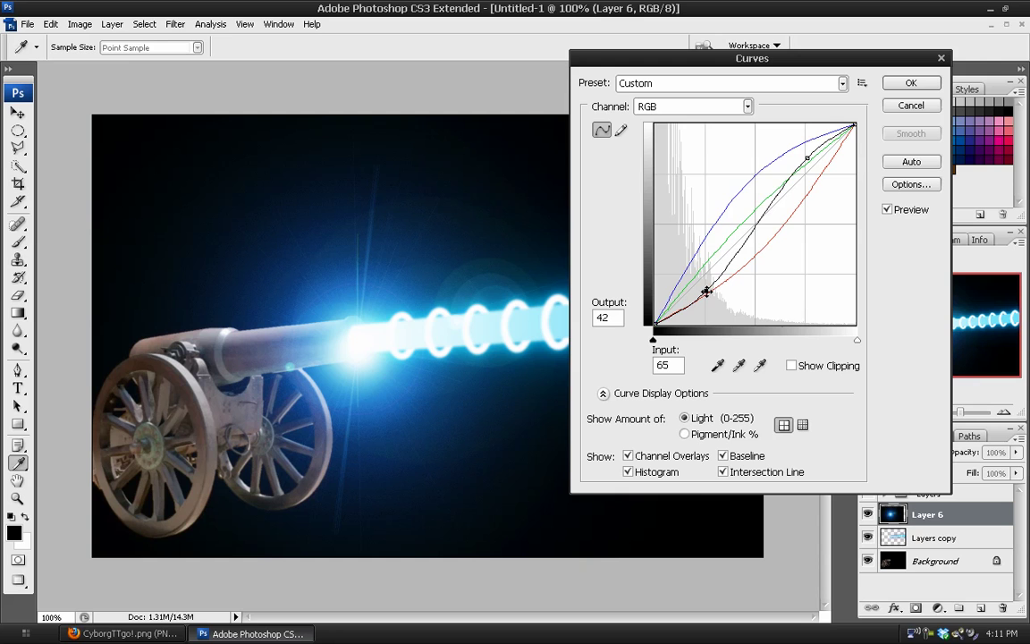
left_click(910, 82)
key("v")
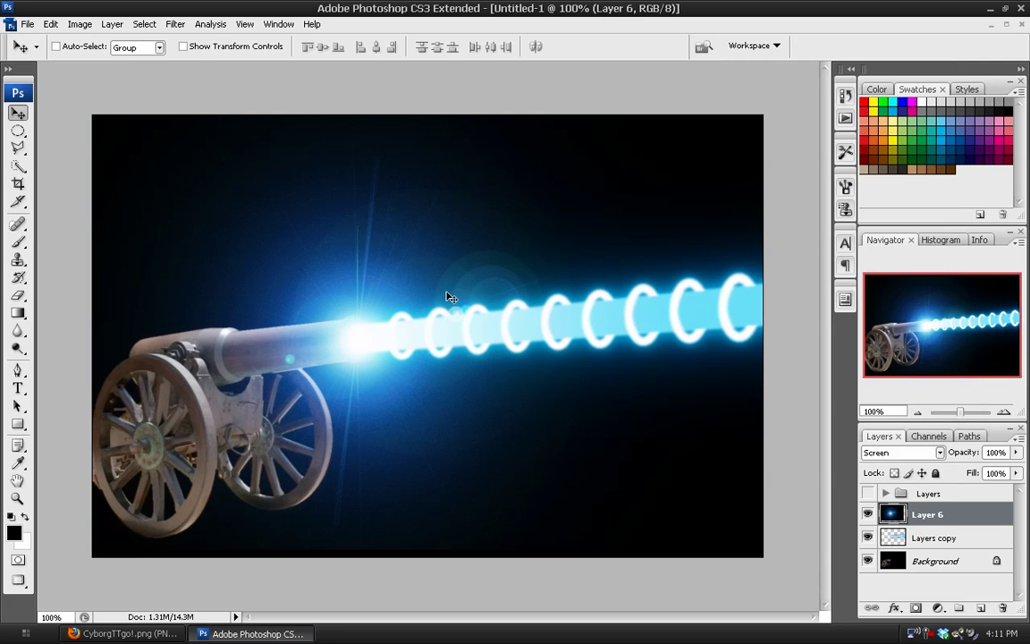
key("ctrl+z")
left_click(868, 515)
left_click(867, 516)
left_click(930, 494)
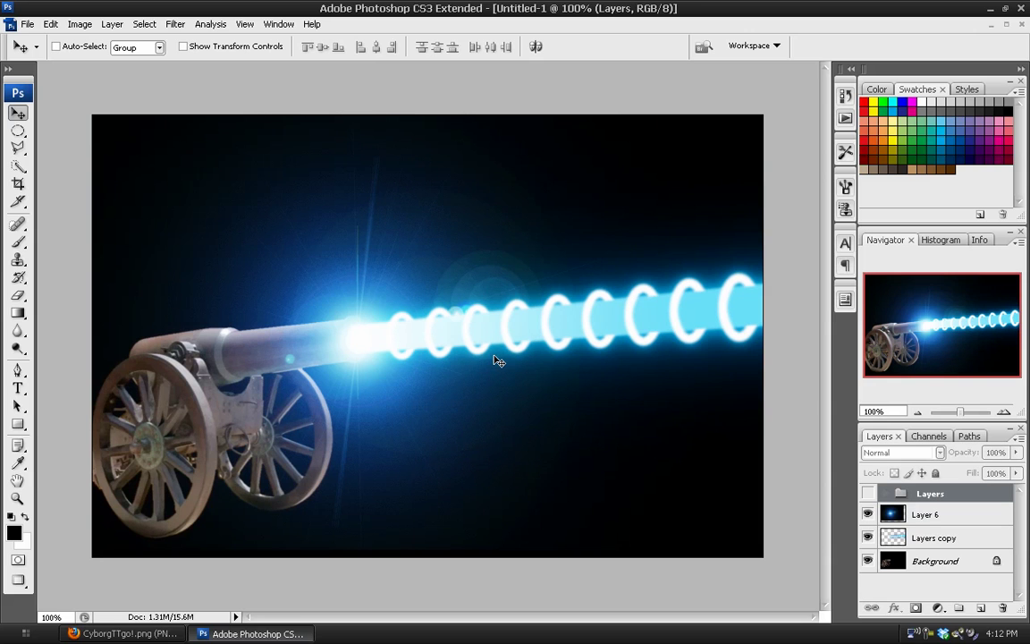